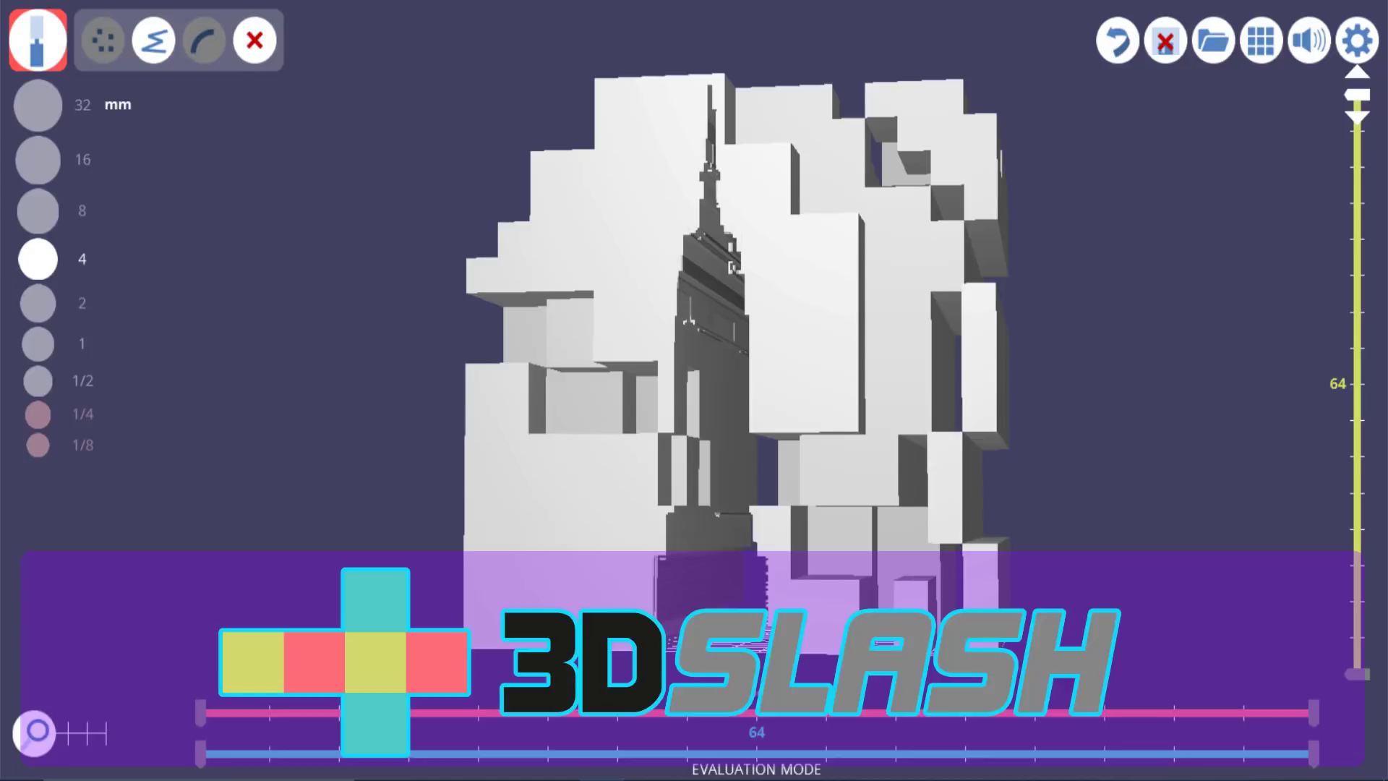
- Switch to the 3D Slash website and examine the feature and price comparison on the plans page
{"action": "key", "text": "alt+Tab"}
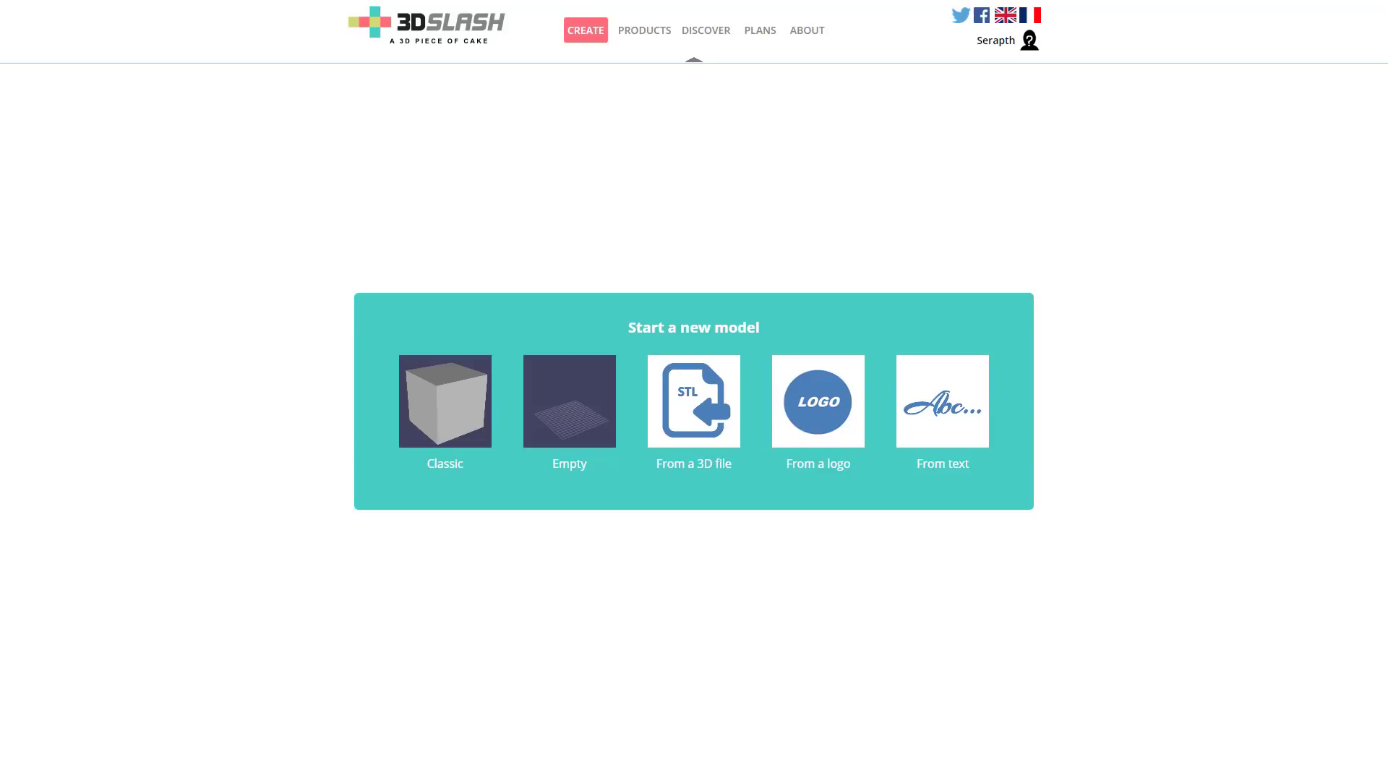
{"action": "left_click", "coordinate": [764, 43]}
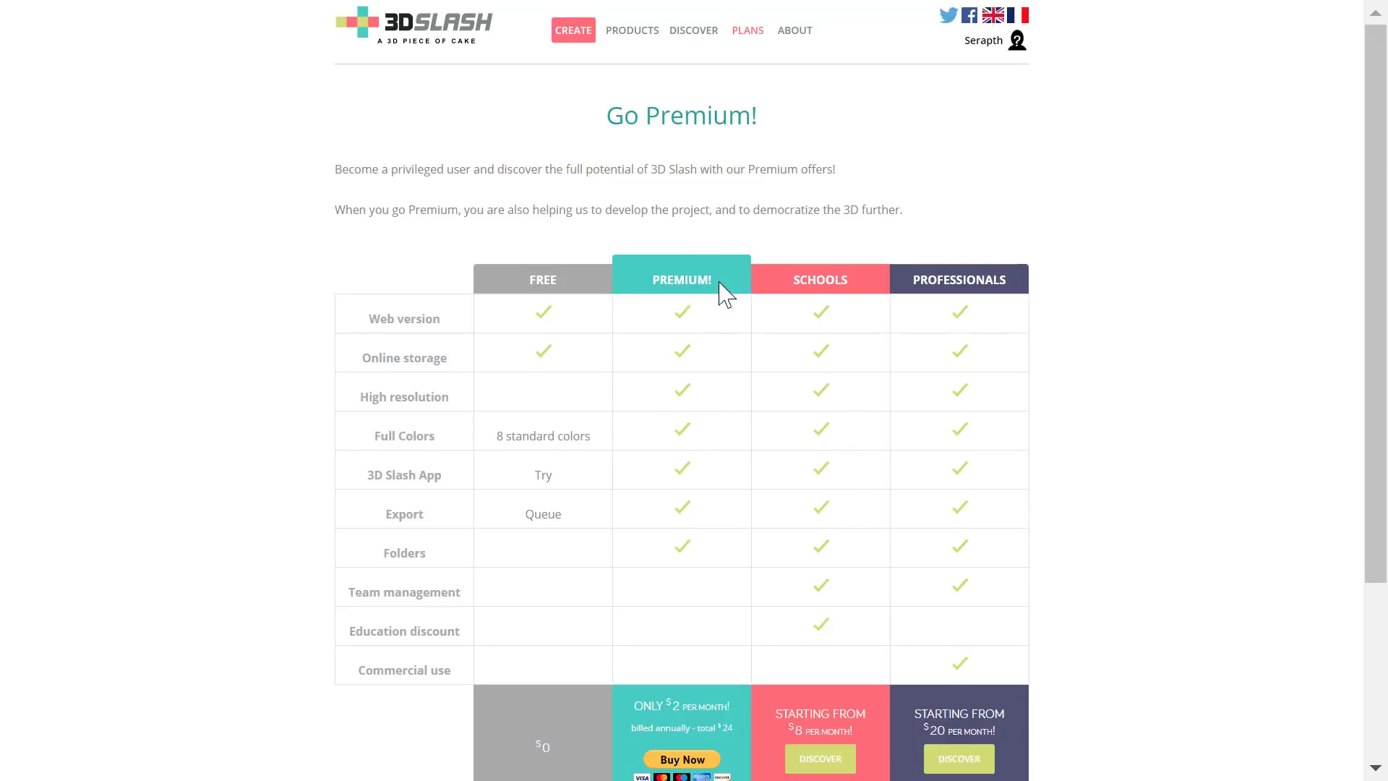
{"action": "scroll", "coordinate": [709, 504], "scroll_direction": "down", "scroll_amount": 2}
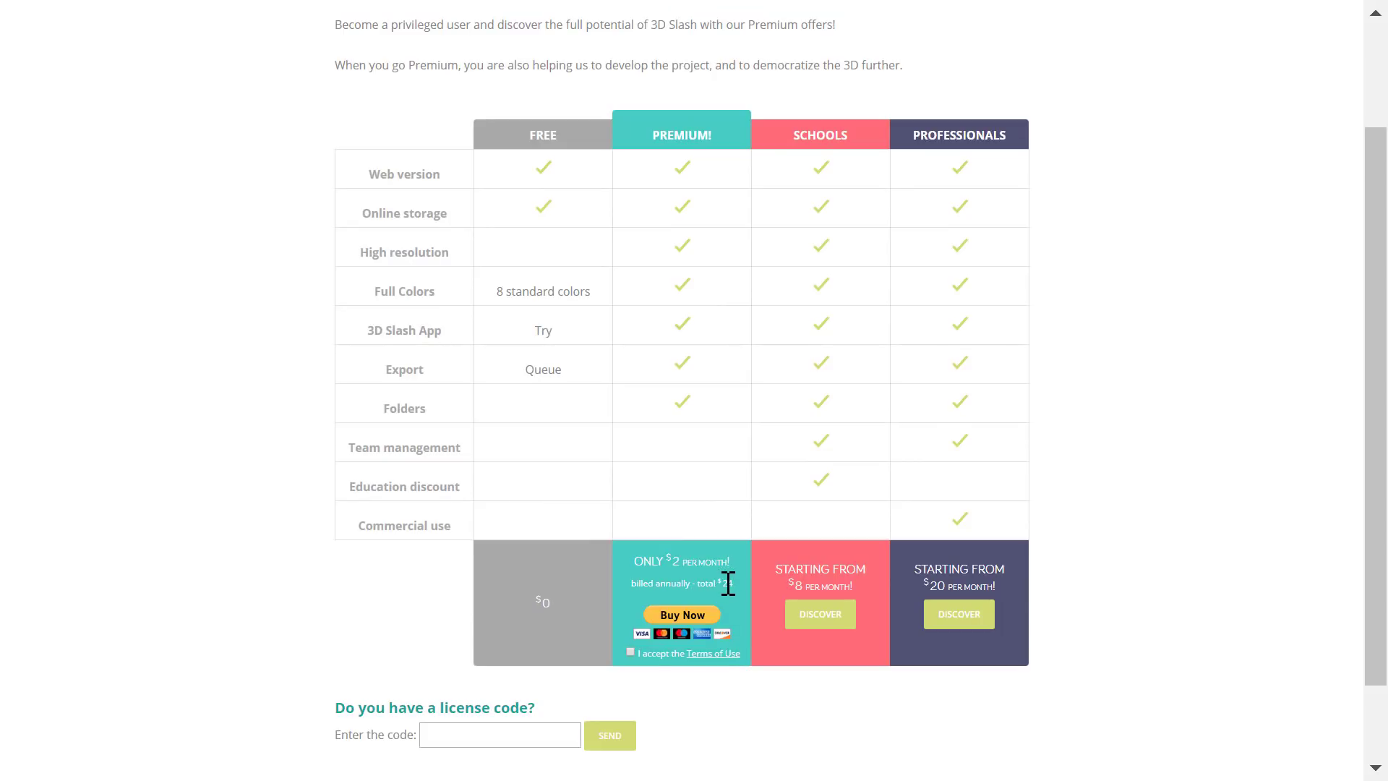
{"action": "scroll", "coordinate": [752, 571], "scroll_direction": "up", "scroll_amount": 2}
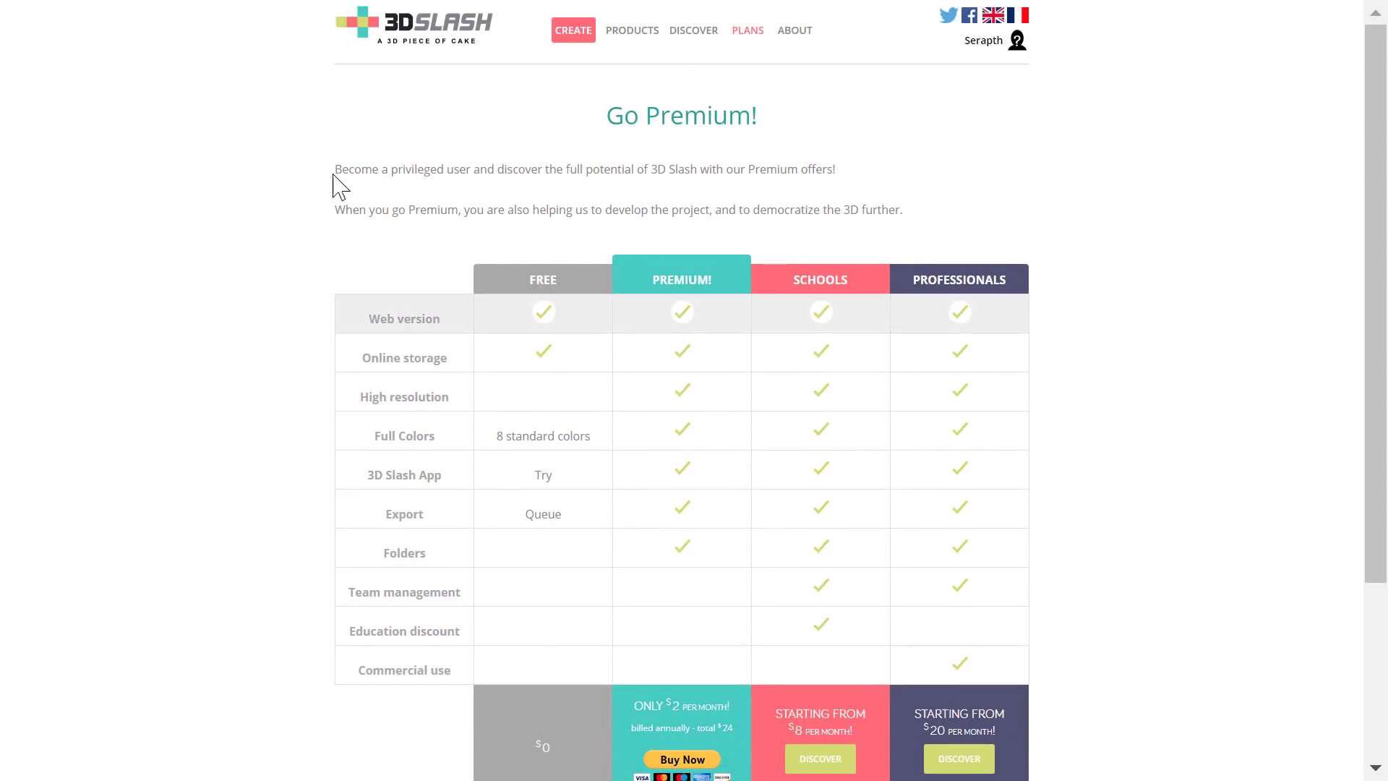
- Start a new Classic model in the web editor to get a solid cube for sculpting
{"action": "left_click", "coordinate": [570, 41]}
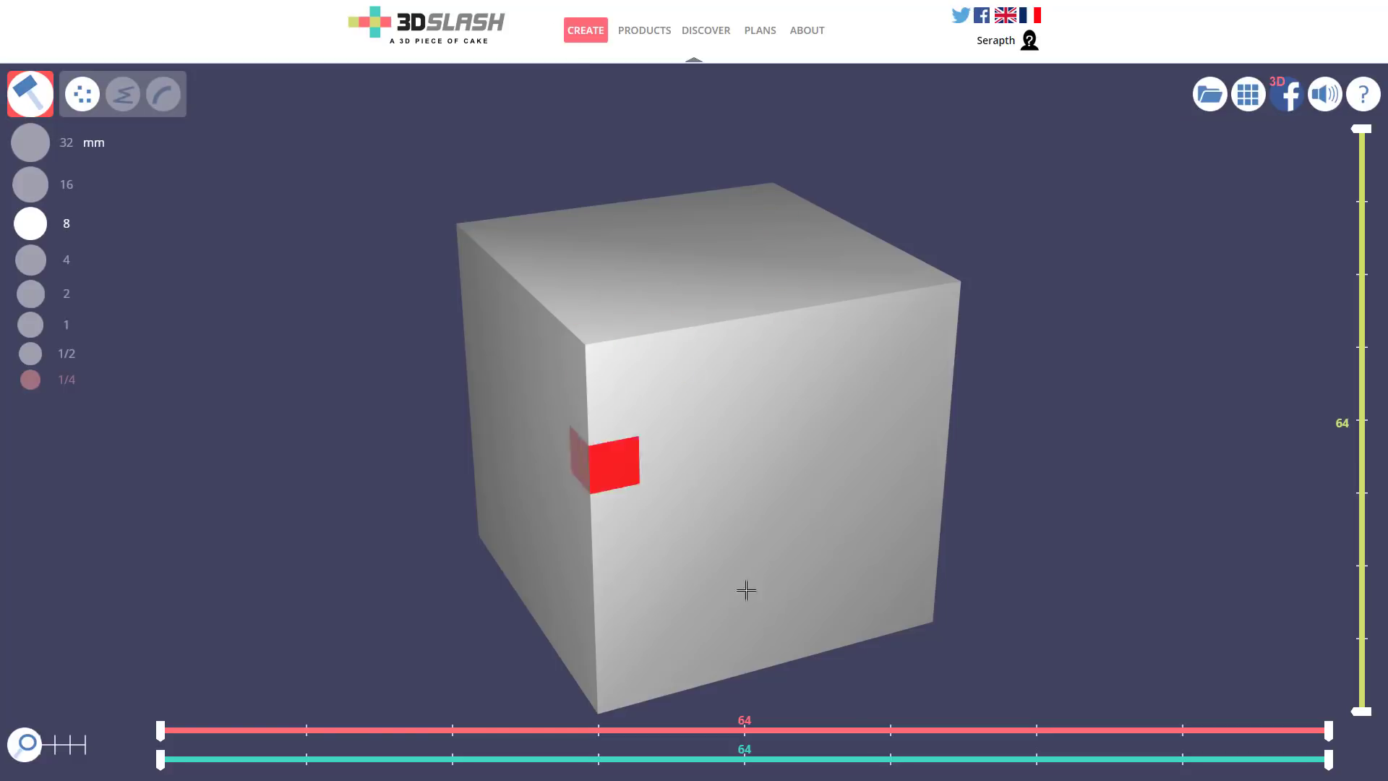
{"action": "middle_click_drag", "start_coordinate": [1119, 468], "coordinate": [1041, 461]}
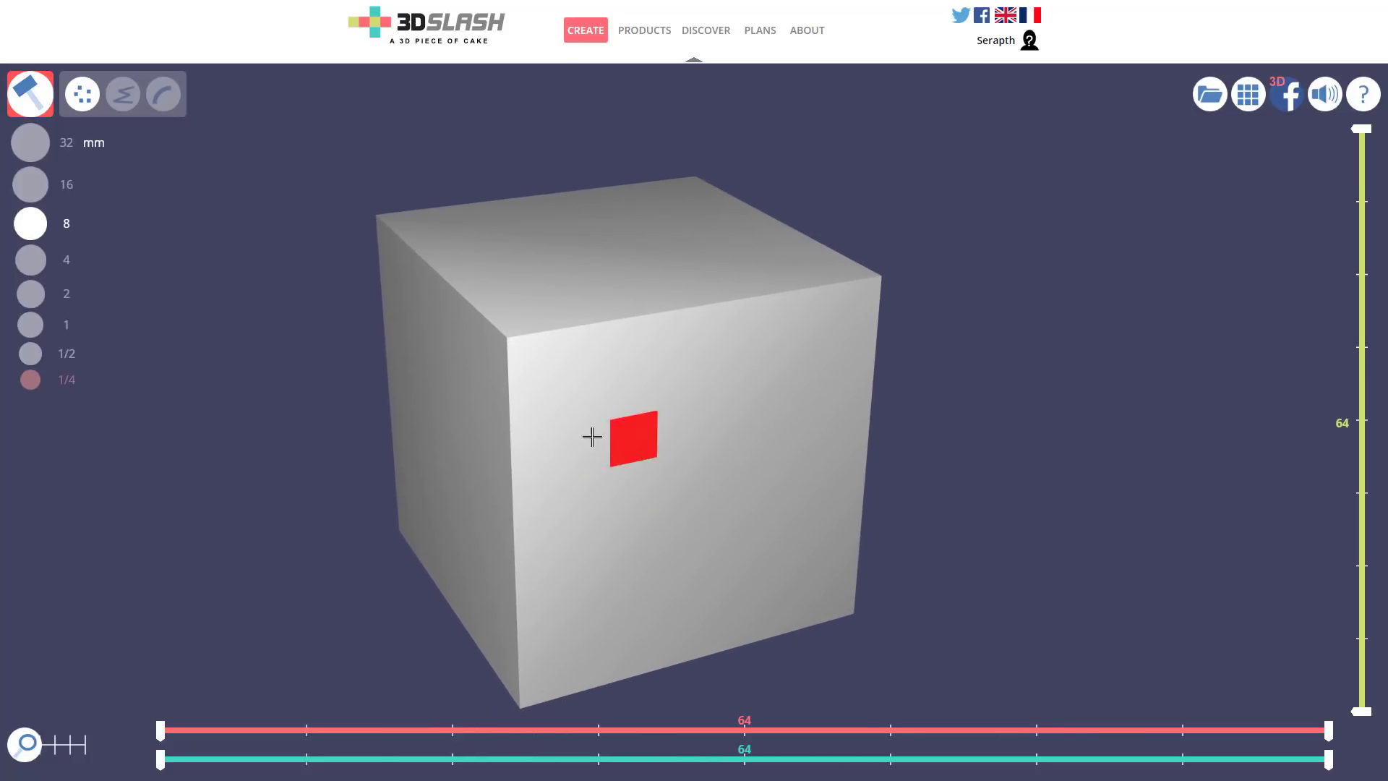
{"action": "right_click_drag", "start_coordinate": [337, 381], "coordinate": [381, 320]}
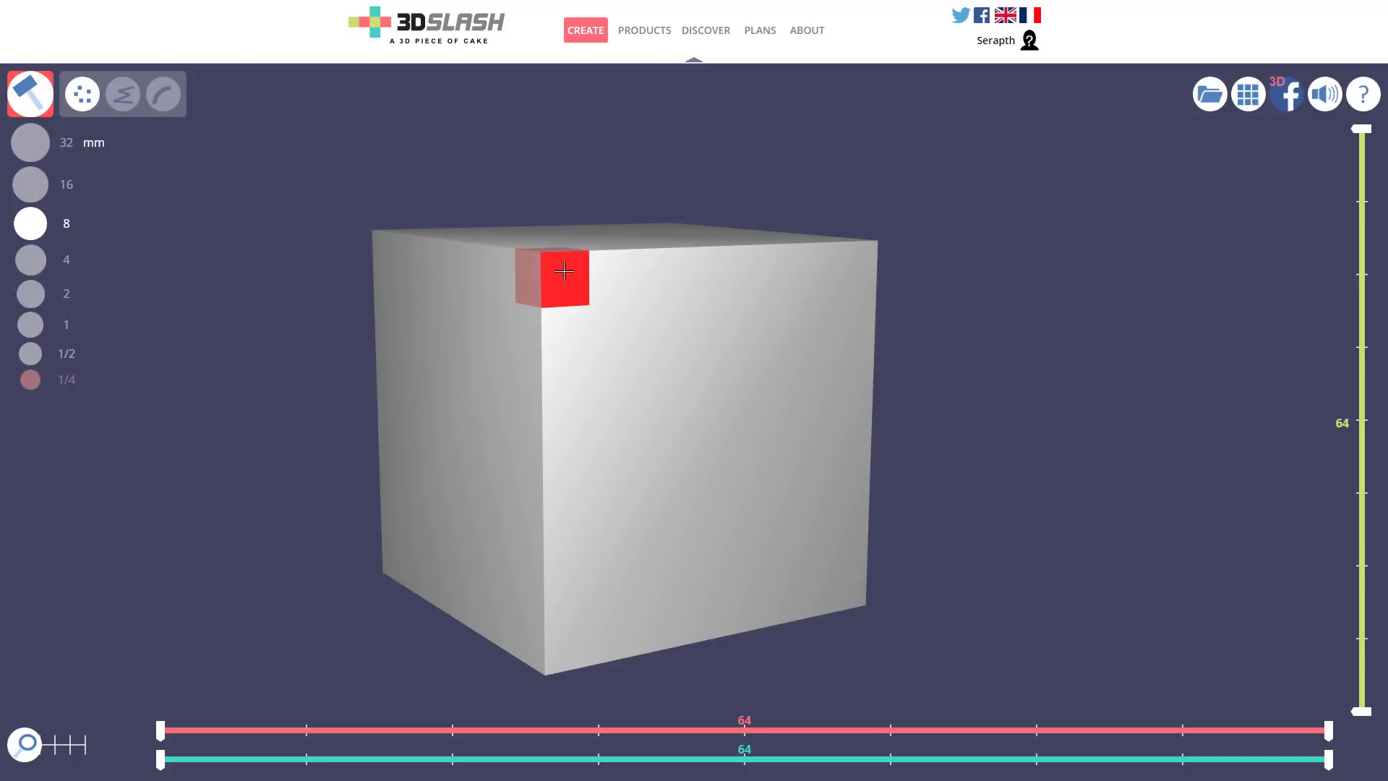
- Remove 8 mm cubes with the hammer along the top edges of the cube's two visible side faces
{"action": "left_click", "coordinate": [561, 269]}
{"action": "left_click", "coordinate": [506, 259]}
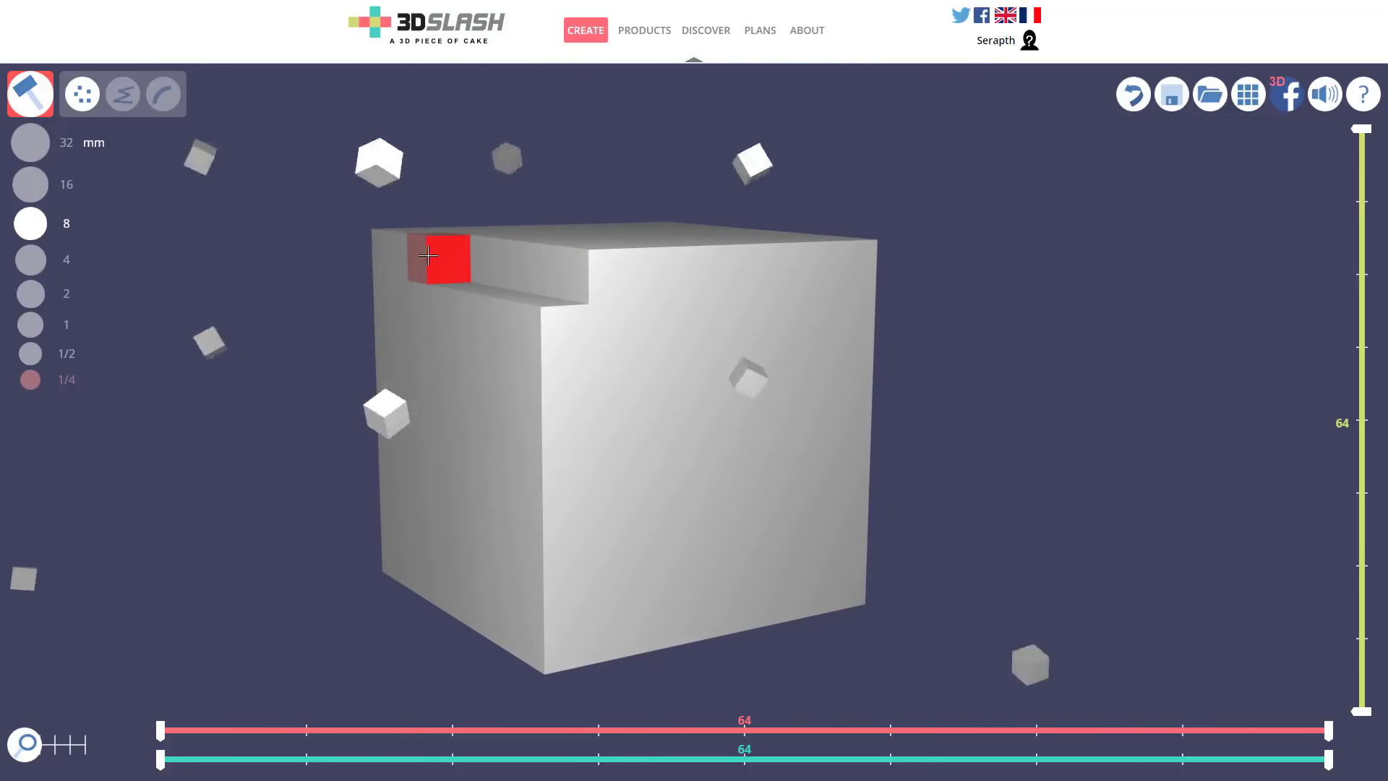
{"action": "left_click", "coordinate": [397, 252]}
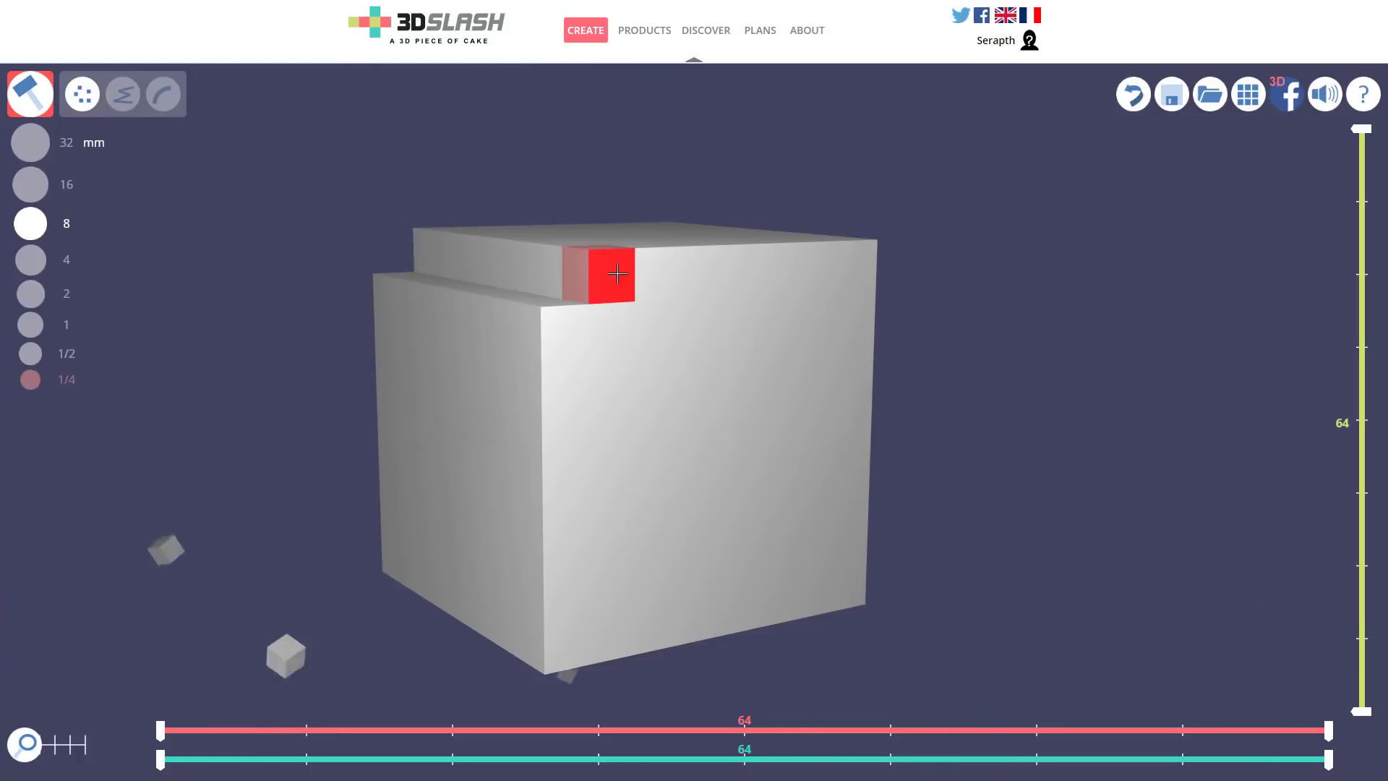
{"action": "left_click", "coordinate": [616, 273]}
{"action": "left_click", "coordinate": [661, 270]}
{"action": "left_click", "coordinate": [700, 268]}
{"action": "left_click", "coordinate": [737, 267]}
{"action": "left_click", "coordinate": [762, 267]}
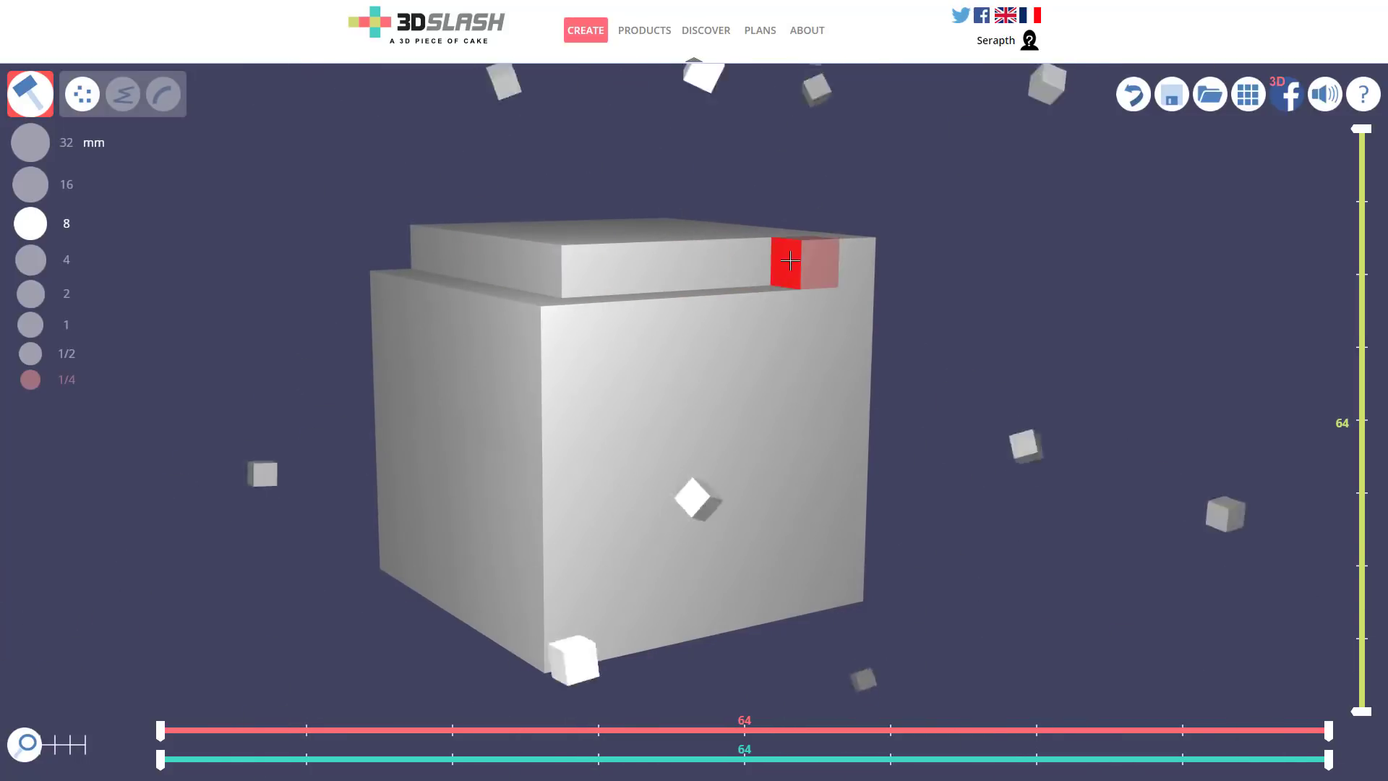
{"action": "left_click", "coordinate": [822, 266]}
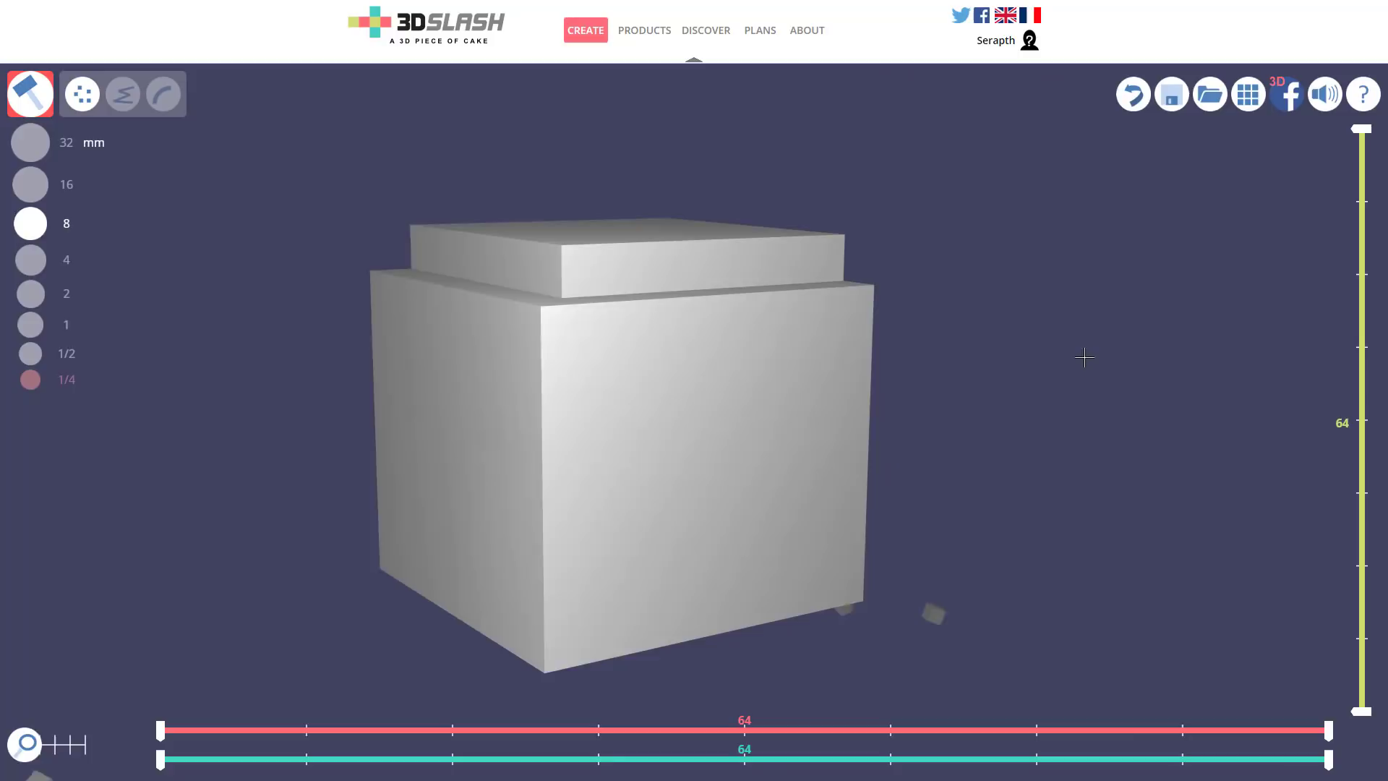
- Knock out the 8 mm cubes along the top edge of the adjacent third side face
{"action": "mouse_move", "coordinate": [1085, 359]}
{"action": "left_mouse_down"}
{"action": "mouse_move", "coordinate": [766, 427]}
{"action": "mouse_move", "coordinate": [578, 427]}
{"action": "left_mouse_up"}
{"action": "left_click", "coordinate": [723, 340]}
{"action": "left_click", "coordinate": [783, 306]}
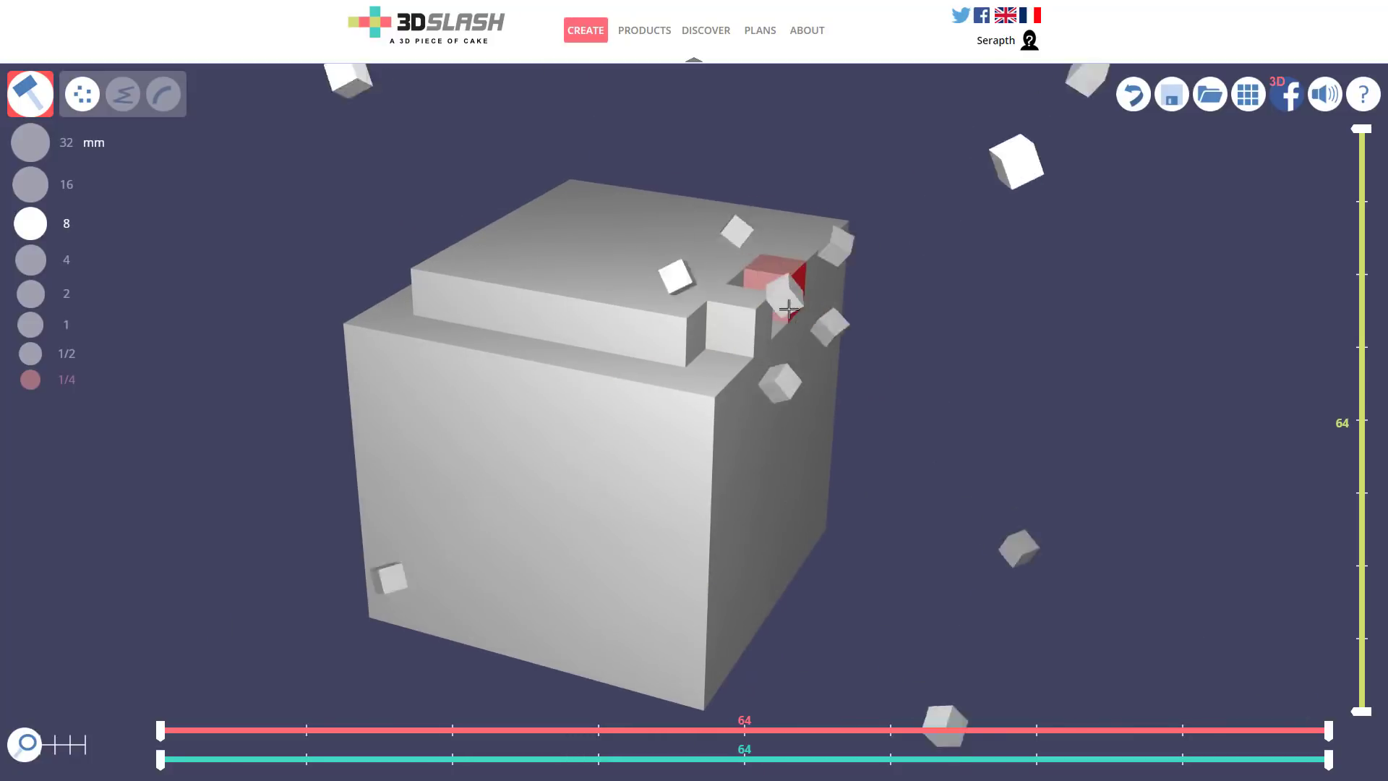
{"action": "left_click", "coordinate": [752, 324]}
{"action": "left_click", "coordinate": [783, 297]}
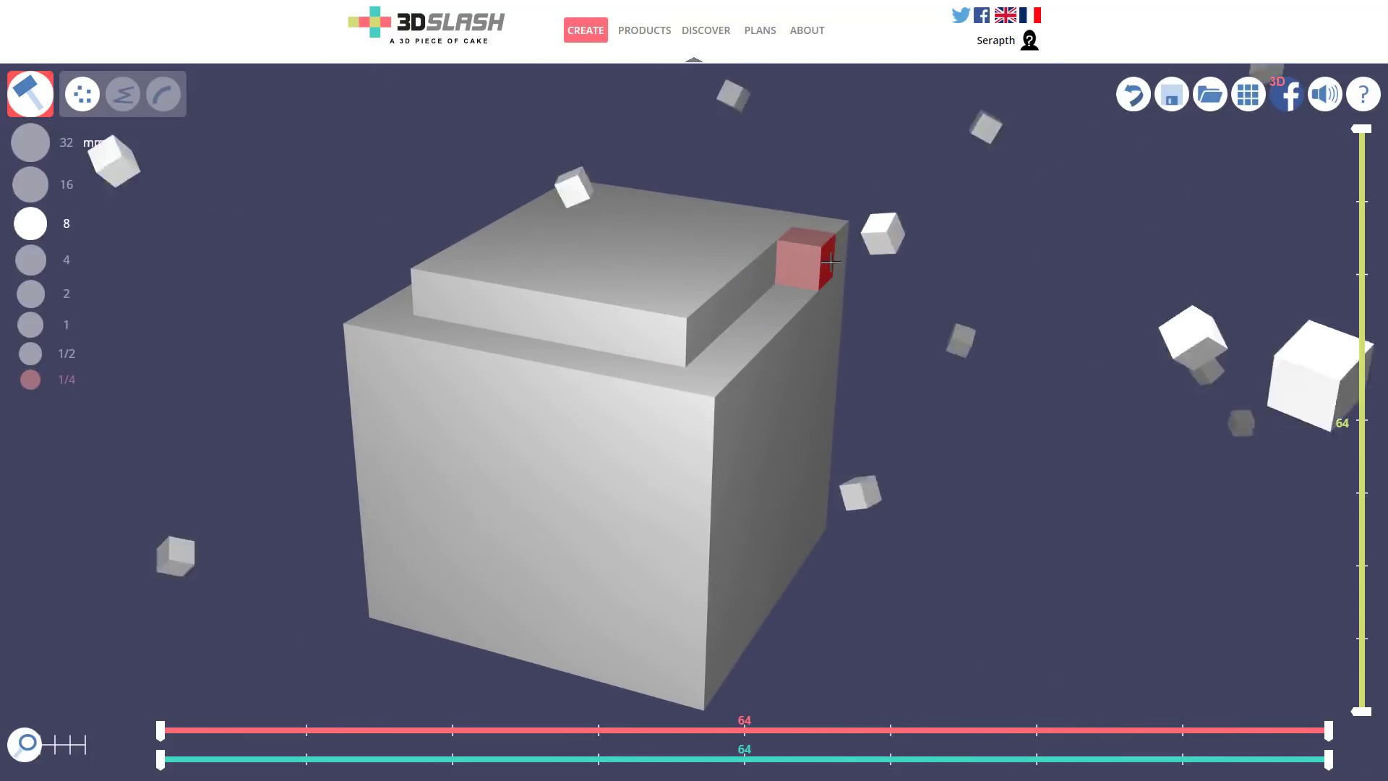
{"action": "left_click", "coordinate": [809, 287]}
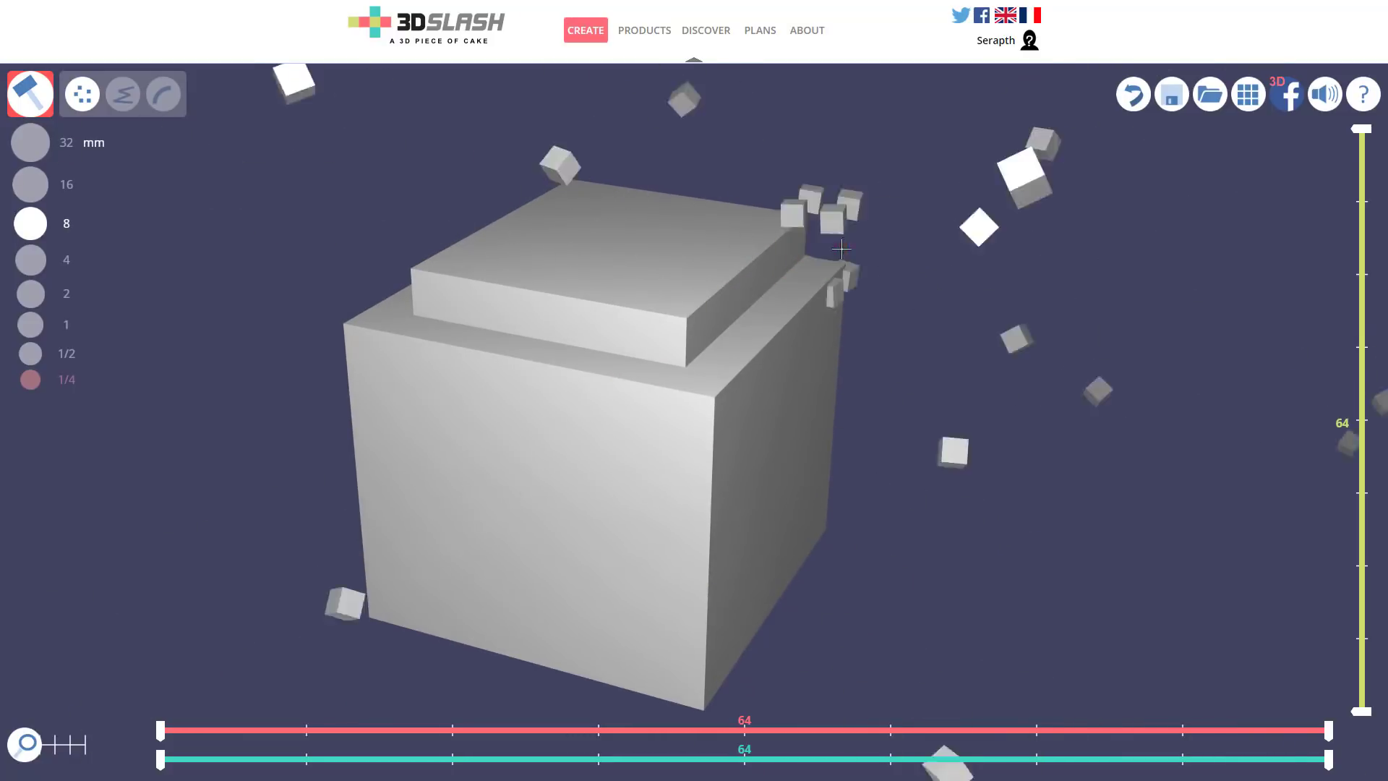
- Switch the hammer from single cubes to line mode and remove 8 mm cubes along the raised slab's back edge
{"action": "left_click", "coordinate": [123, 94]}
{"action": "left_click", "coordinate": [572, 185]}
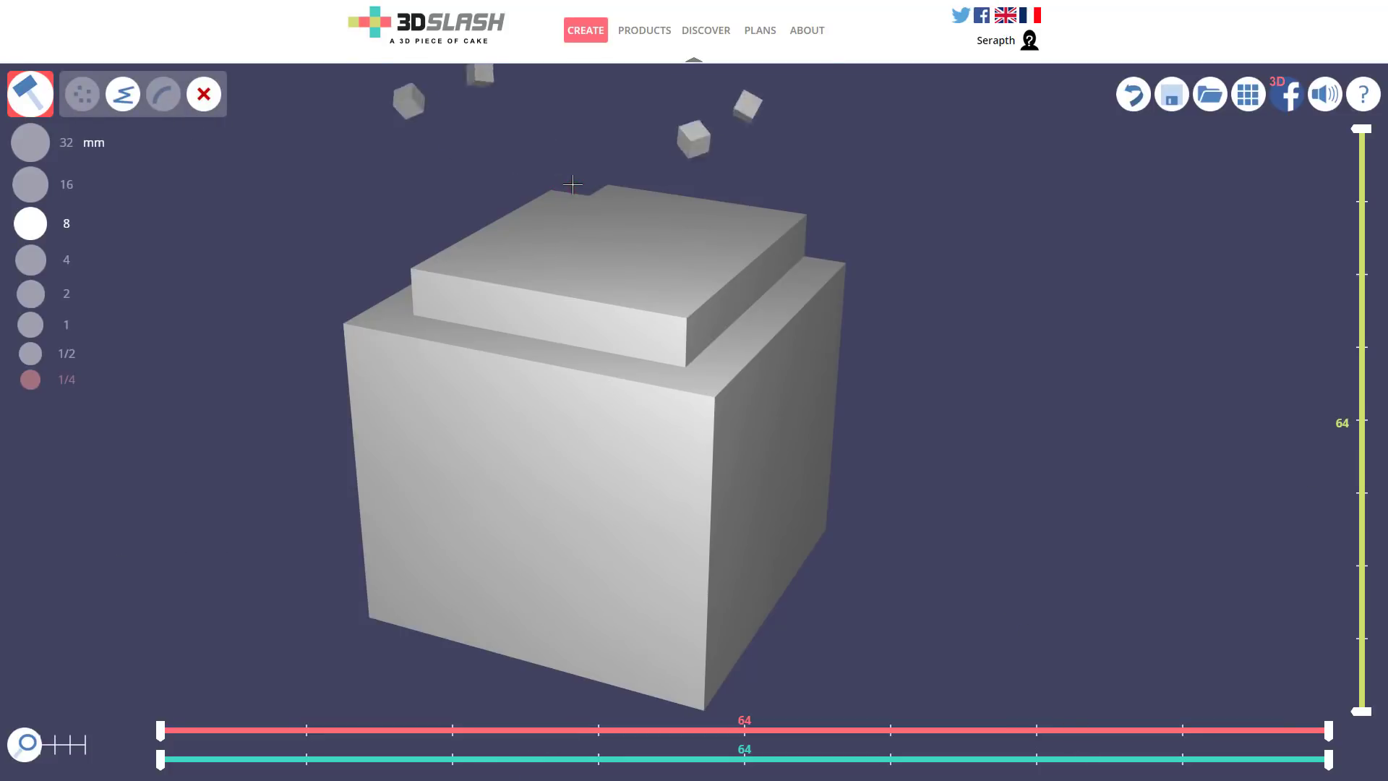
{"action": "mouse_move", "coordinate": [620, 189]}
{"action": "right_mouse_down"}
{"action": "mouse_move", "coordinate": [660, 204]}
{"action": "mouse_move", "coordinate": [621, 199]}
{"action": "right_mouse_up"}
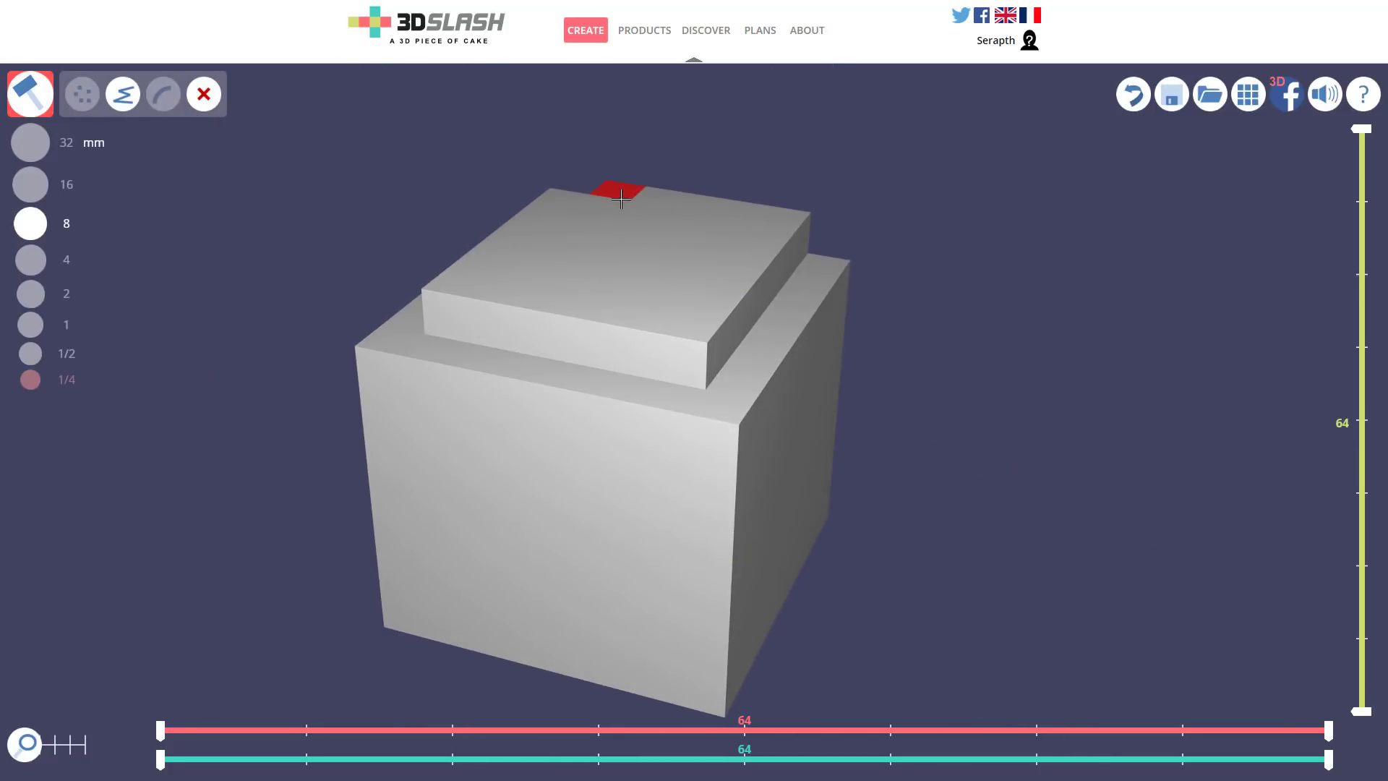
{"action": "left_click", "coordinate": [622, 199]}
{"action": "left_click", "coordinate": [658, 194]}
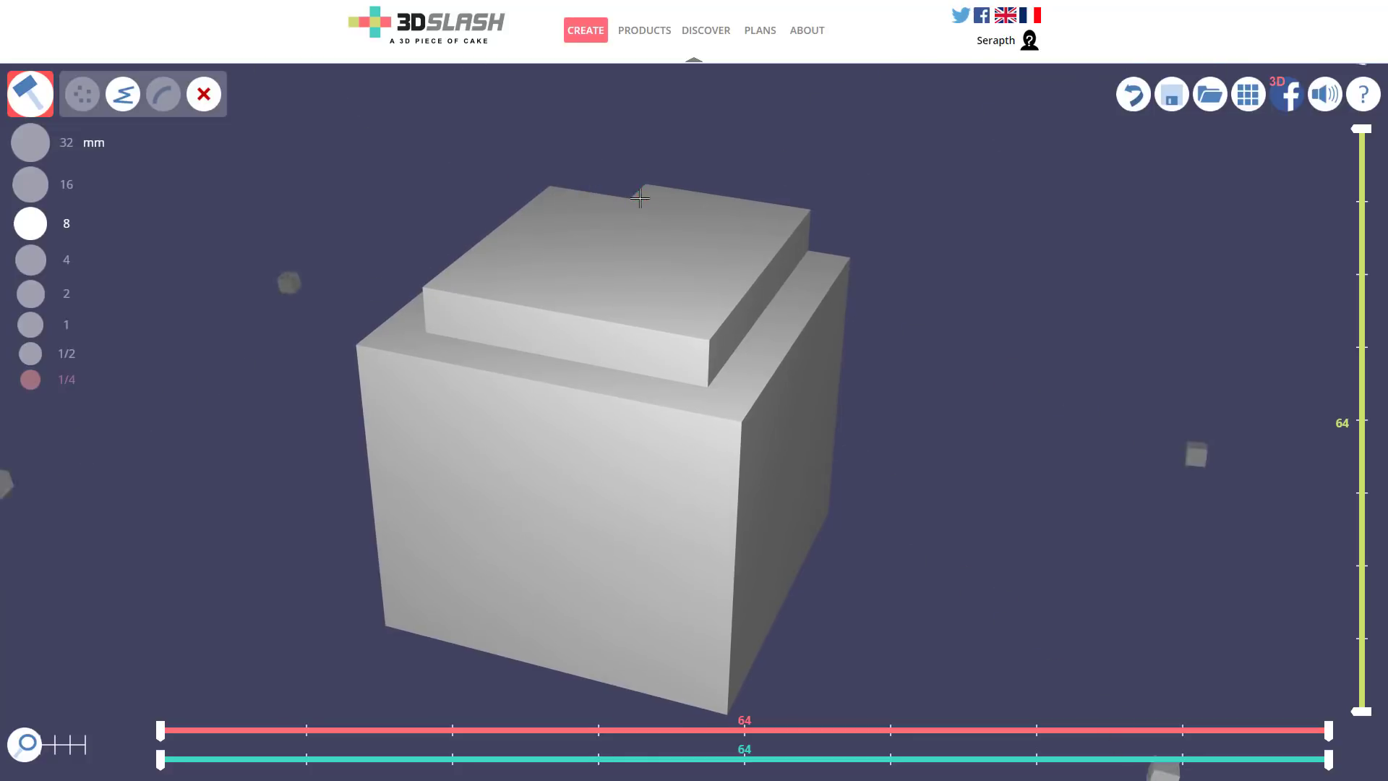
- Cut a stepped line of 8 mm cubes out of the raised slab on the opposite side of the block
{"action": "right_click_drag", "start_coordinate": [684, 207], "coordinate": [488, 371]}
{"action": "left_click", "coordinate": [791, 199]}
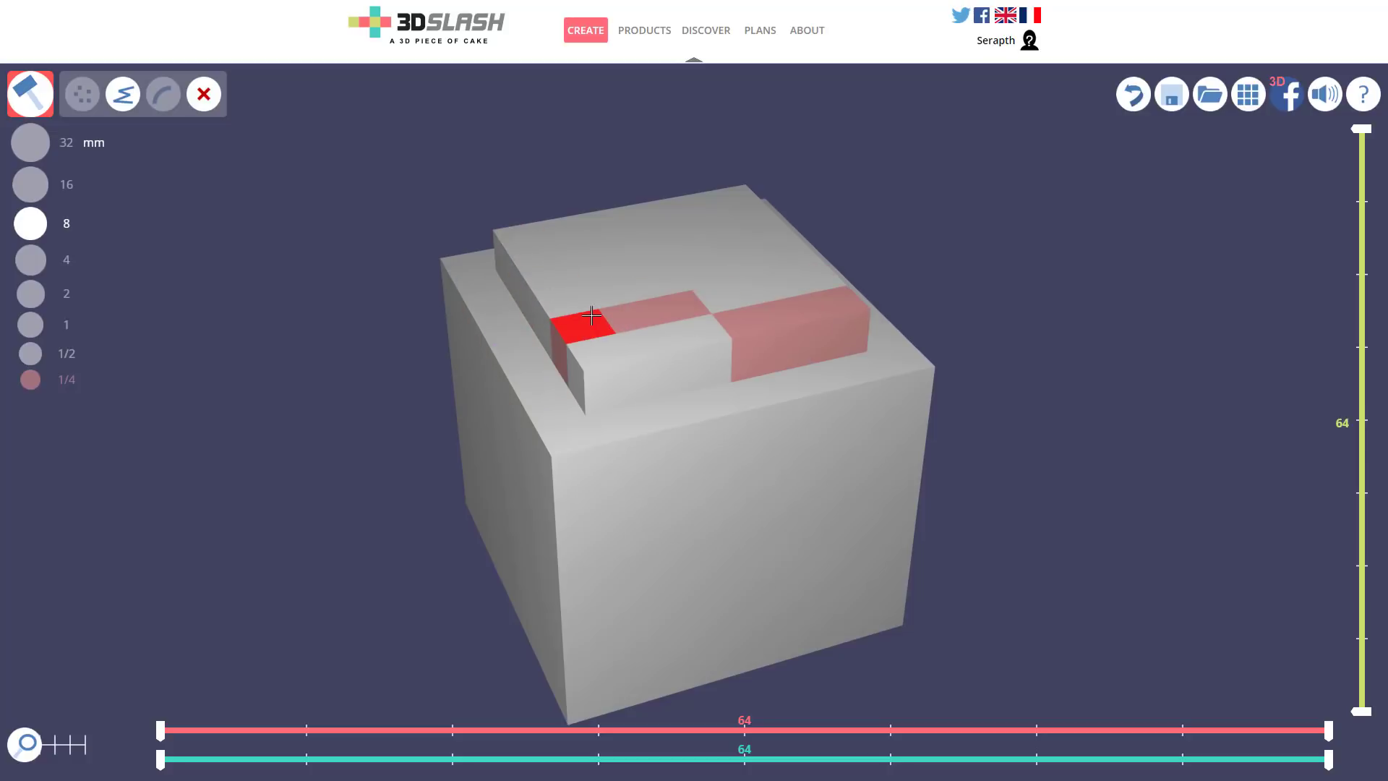
{"action": "left_click", "coordinate": [591, 315]}
{"action": "left_click_drag", "start_coordinate": [1048, 393], "coordinate": [1106, 344]}
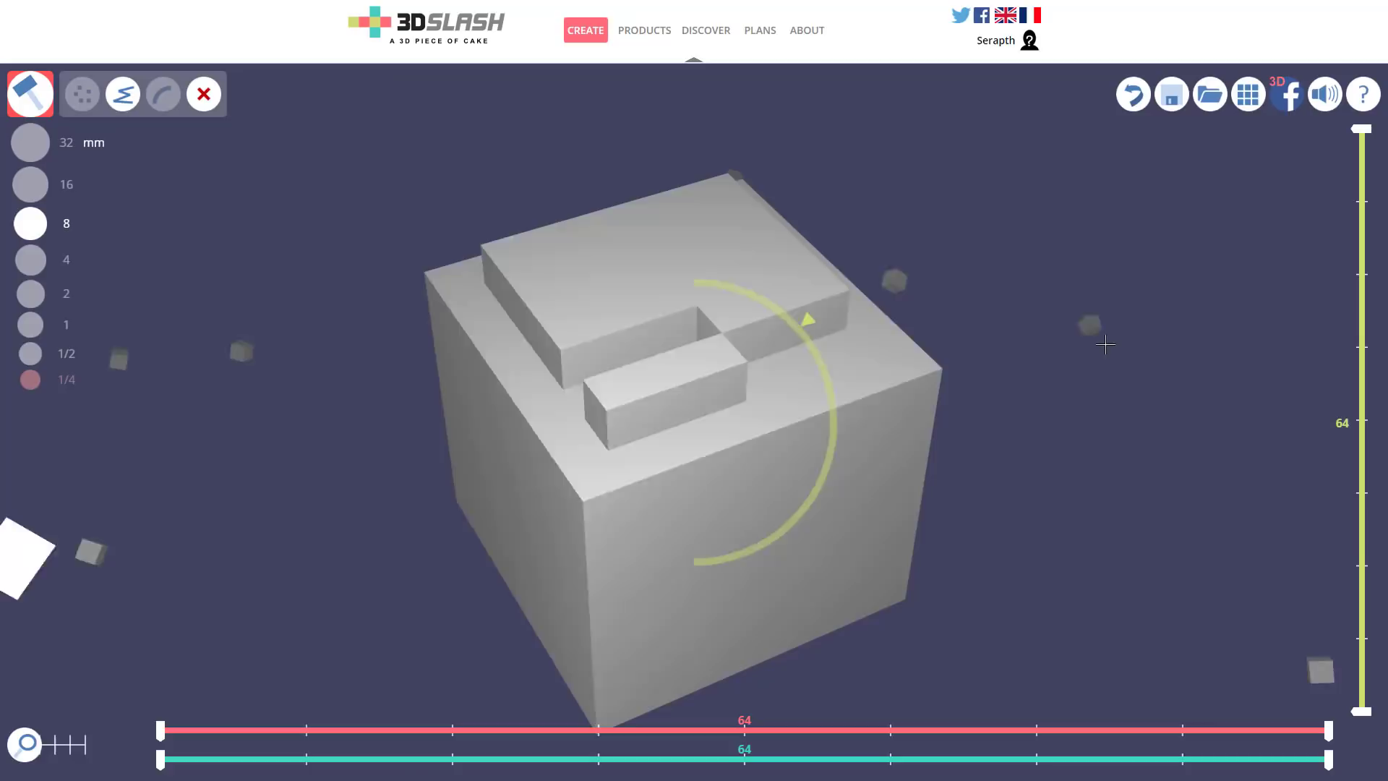
- Choose the trowel and place an 8 mm cube on the top face, accepting the expansion of the working area
{"action": "left_click", "coordinate": [35, 97]}
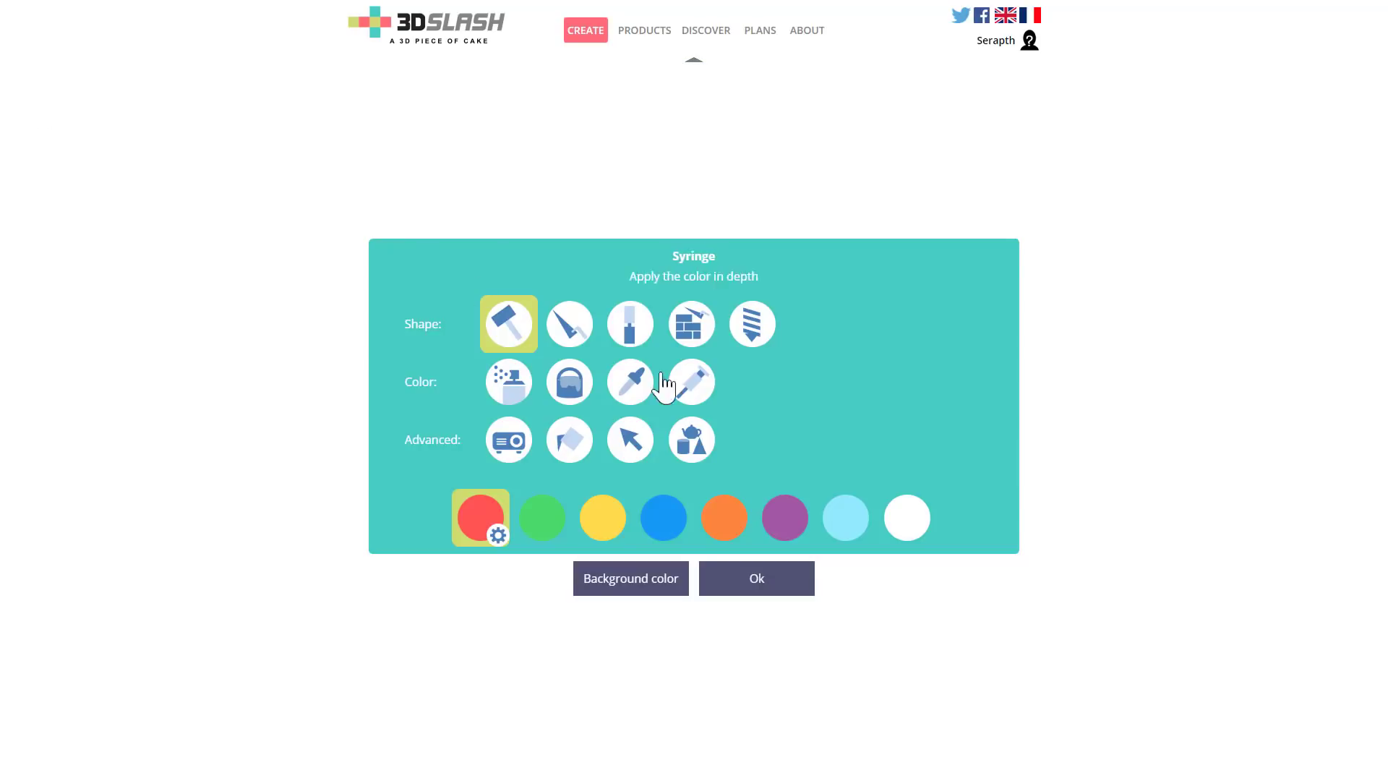
{"action": "left_click", "coordinate": [564, 328]}
{"action": "left_click", "coordinate": [574, 259]}
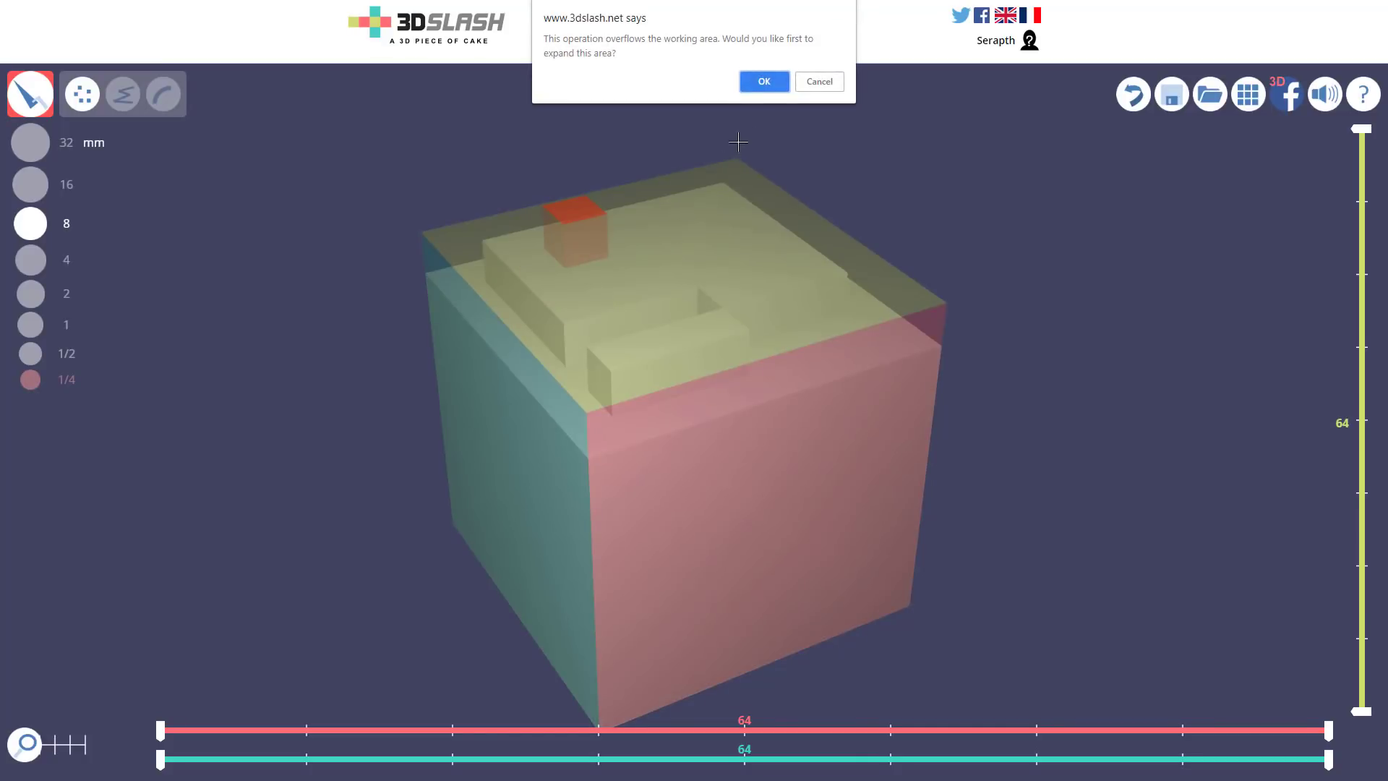
{"action": "left_click", "coordinate": [764, 82]}
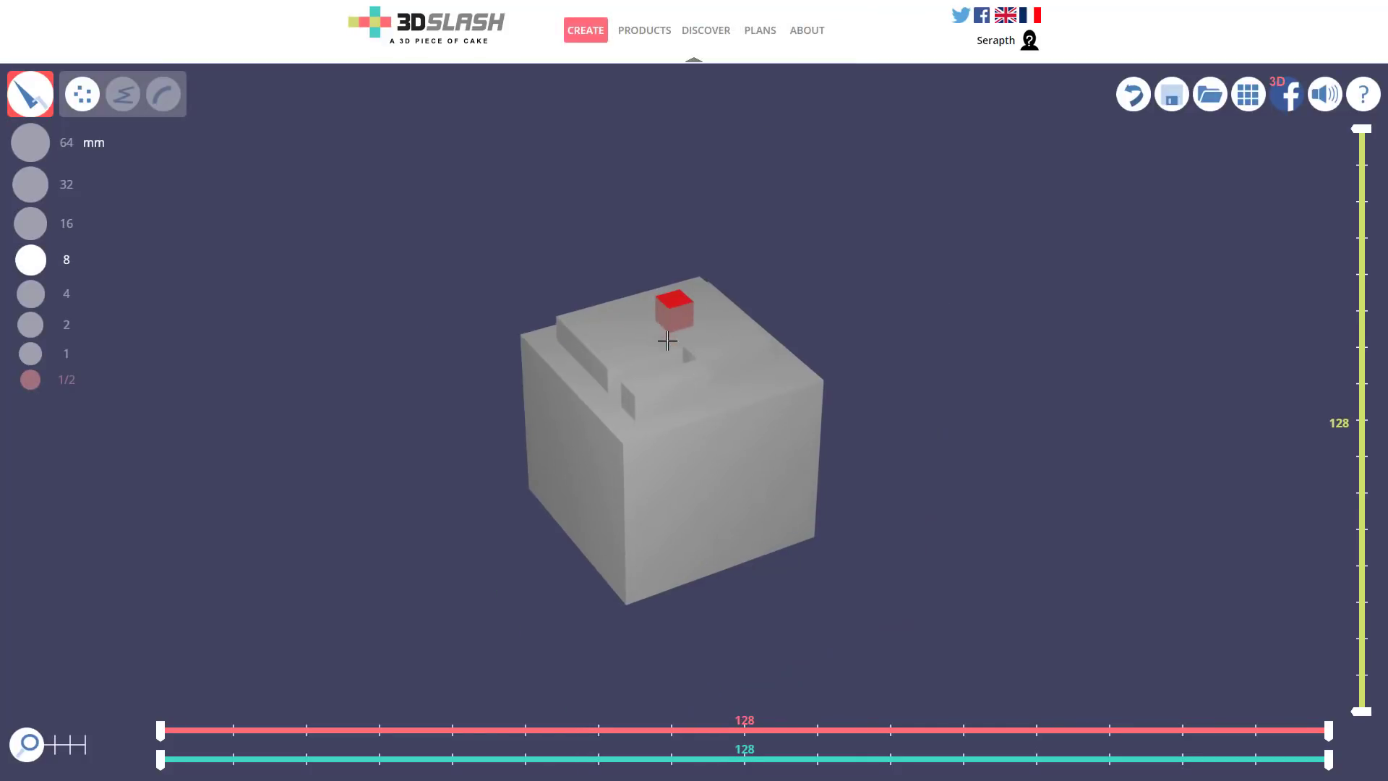
- Build a small cluster of red 8 mm cubes on top of the block
{"action": "scroll", "coordinate": [667, 341], "scroll_direction": "up", "scroll_amount": 1}
{"action": "left_click", "coordinate": [611, 318]}
{"action": "left_click", "coordinate": [626, 315]}
{"action": "left_click", "coordinate": [649, 304]}
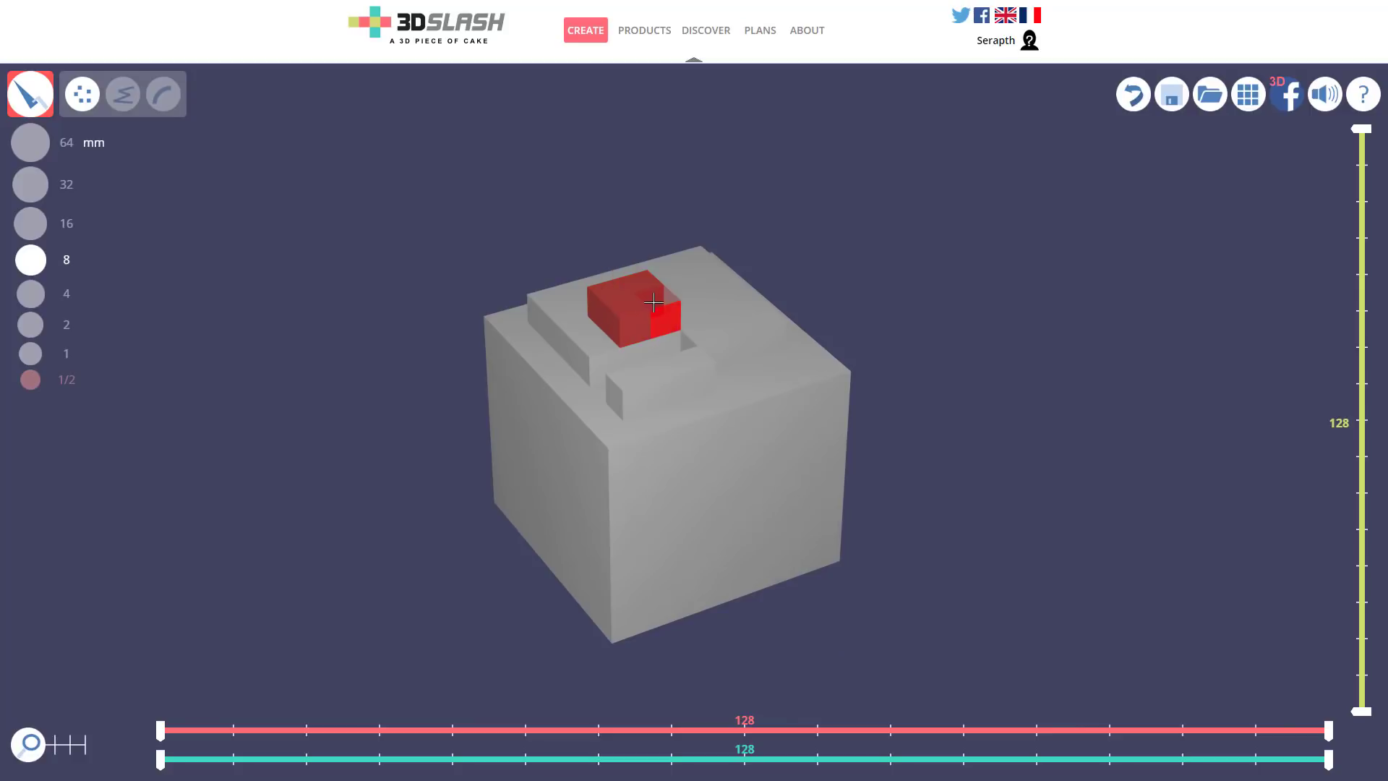
{"action": "left_click", "coordinate": [656, 289]}
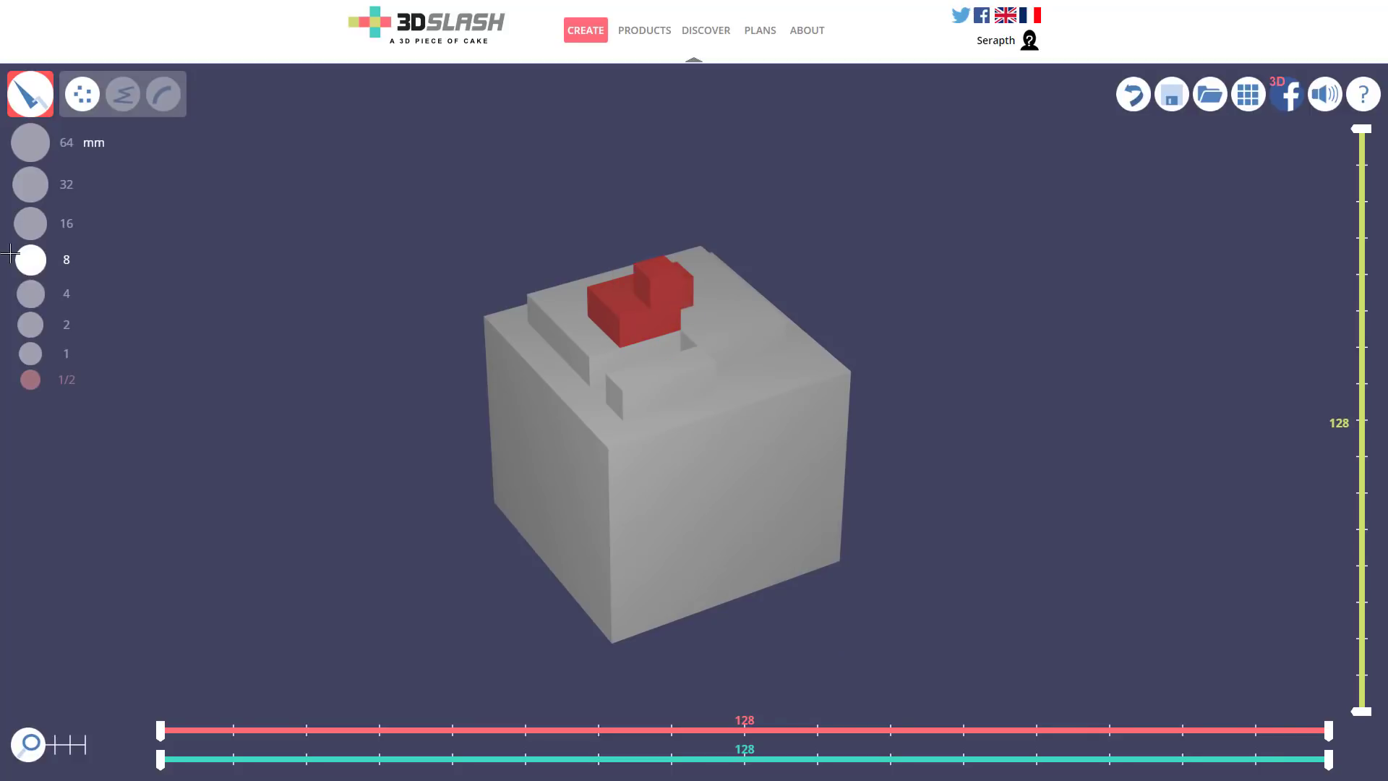
- Attach red 16 mm cubes to the block's left face and one red 64 mm cube to its right side
{"action": "left_click", "coordinate": [30, 224]}
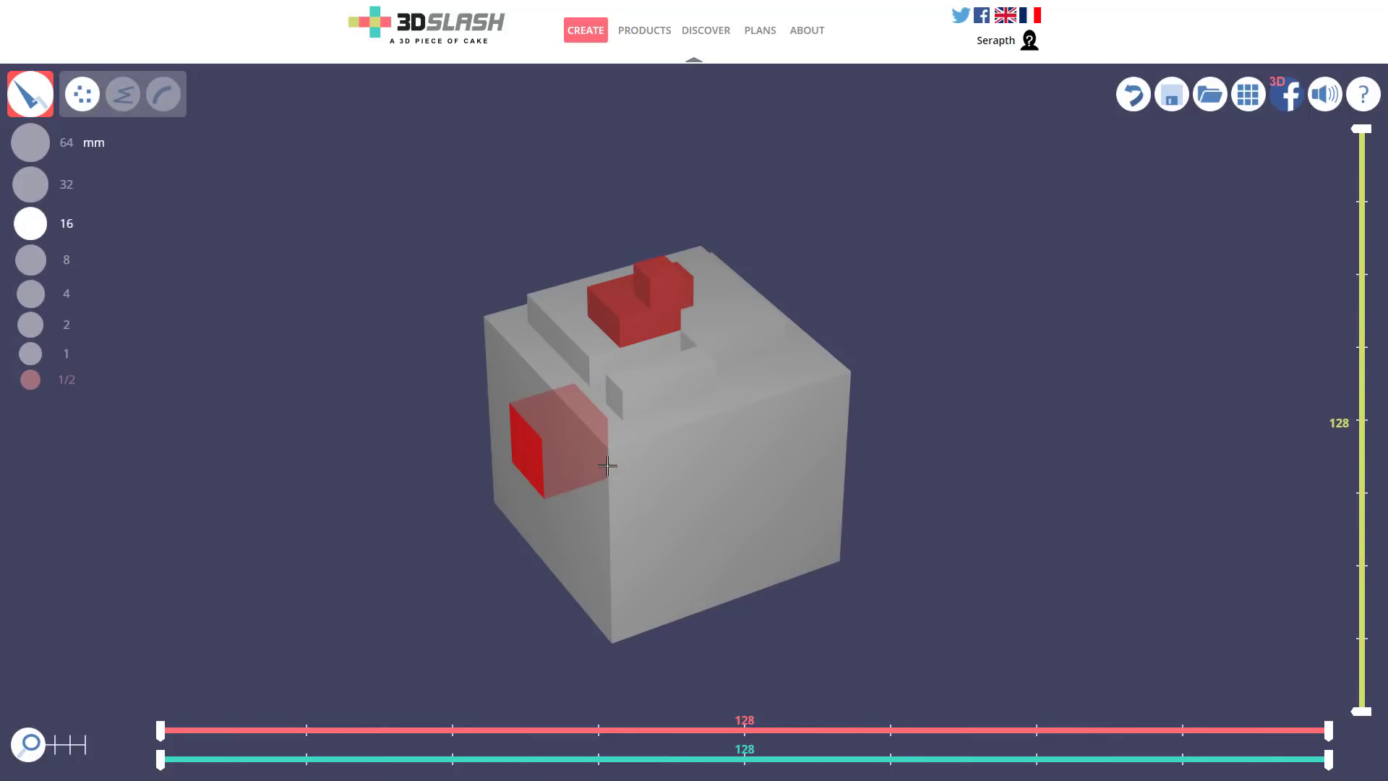
{"action": "left_click", "coordinate": [608, 466]}
{"action": "left_click", "coordinate": [546, 427]}
{"action": "left_click", "coordinate": [520, 395]}
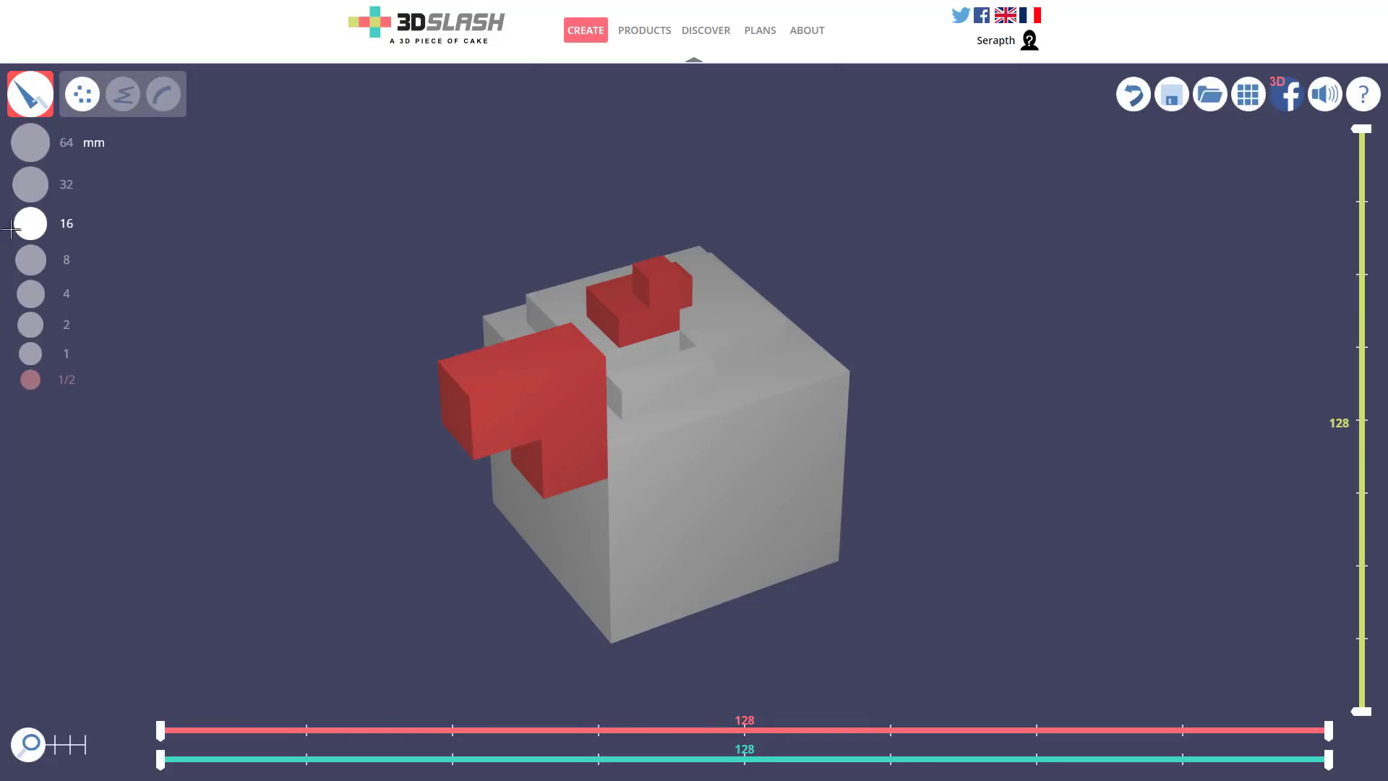
{"action": "left_click", "coordinate": [30, 142]}
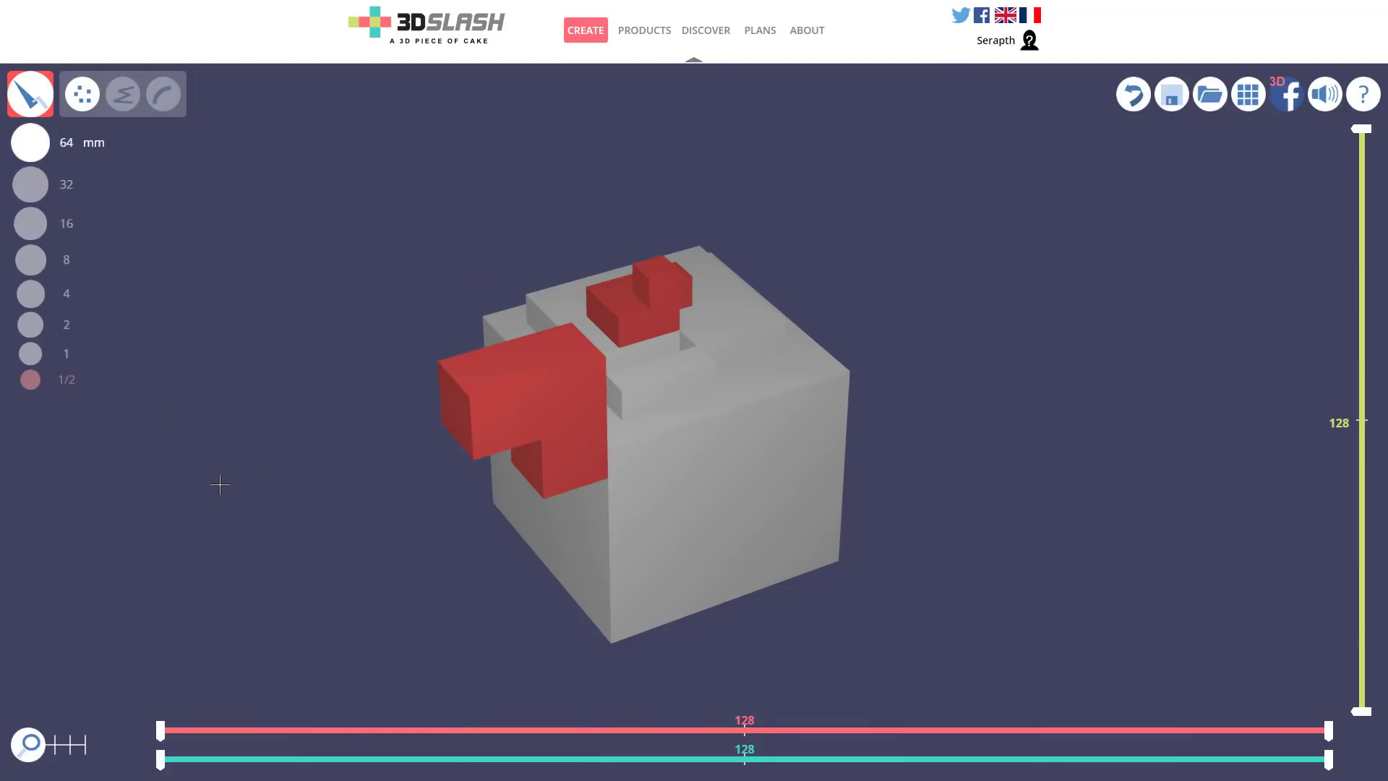
{"action": "left_click", "coordinate": [820, 410]}
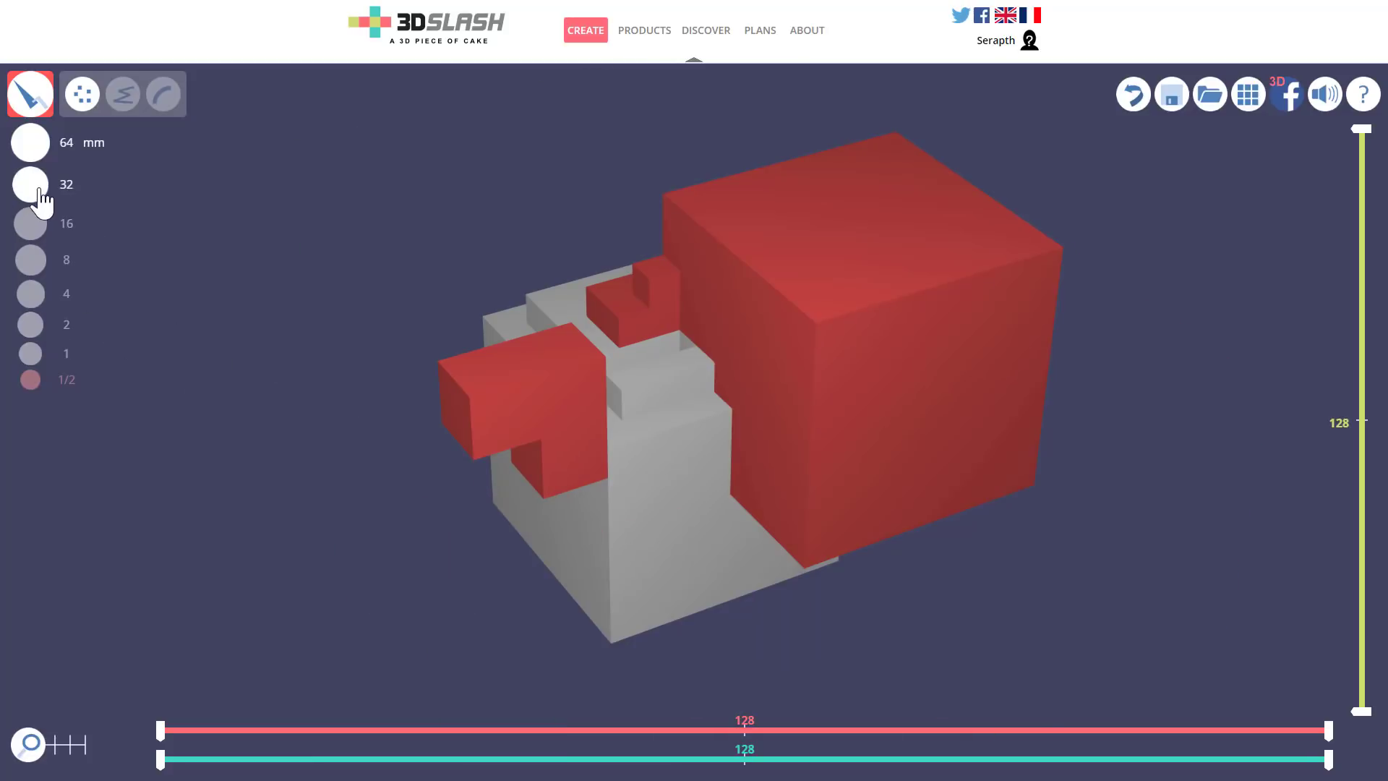
- Carve 16 mm slices out of the top of the large red cube with the chisel
{"action": "left_click", "coordinate": [30, 94]}
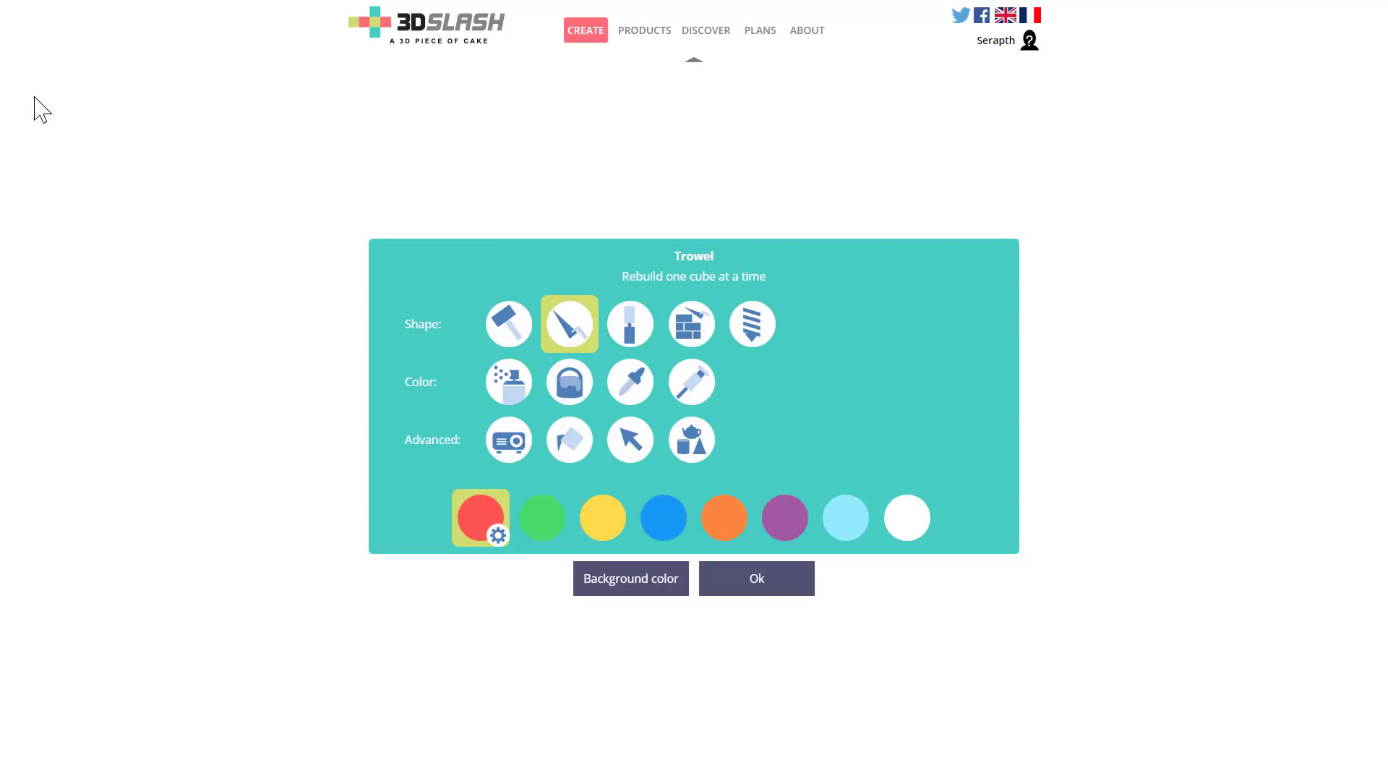
{"action": "left_click", "coordinate": [639, 336]}
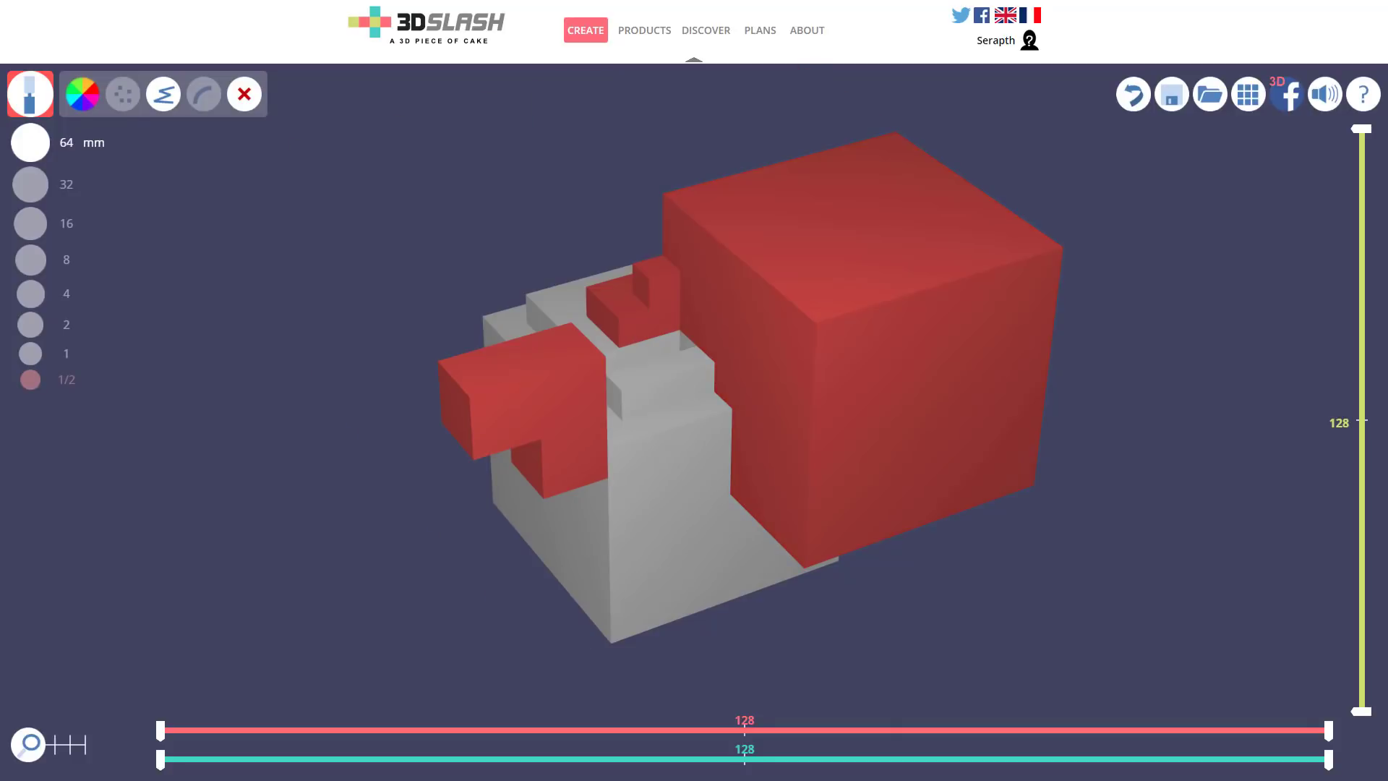
{"action": "left_click", "coordinate": [42, 227]}
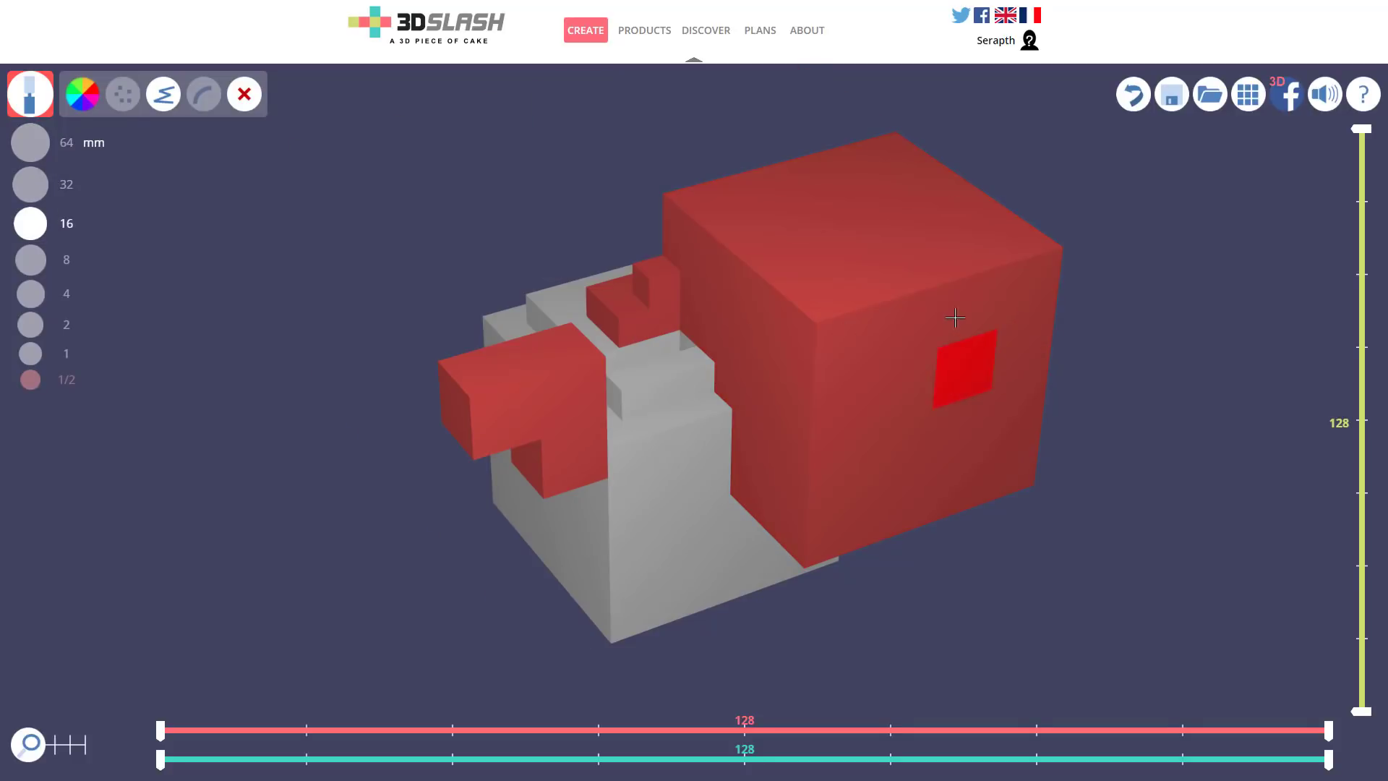
{"action": "left_click", "coordinate": [956, 318]}
{"action": "left_click", "coordinate": [795, 265]}
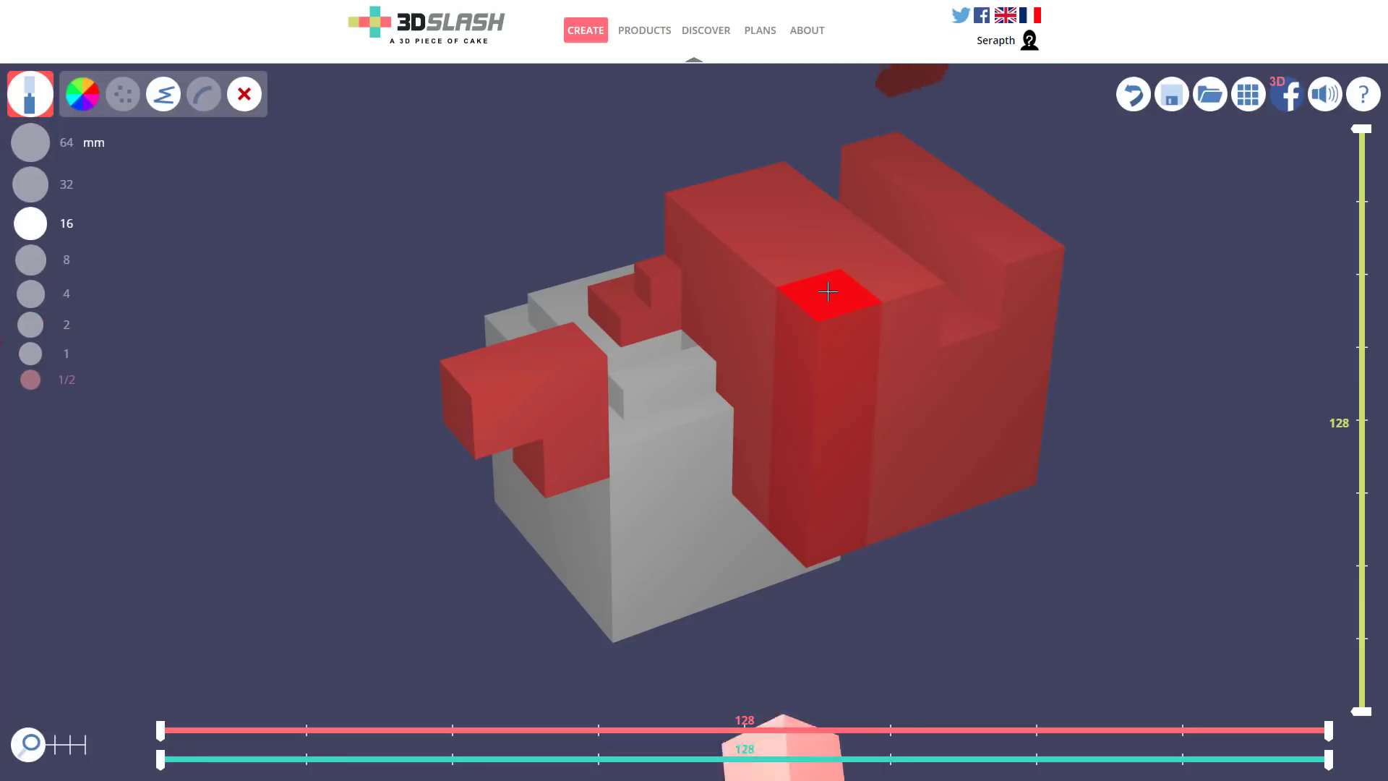
{"action": "left_click_drag", "start_coordinate": [899, 334], "coordinate": [867, 336]}
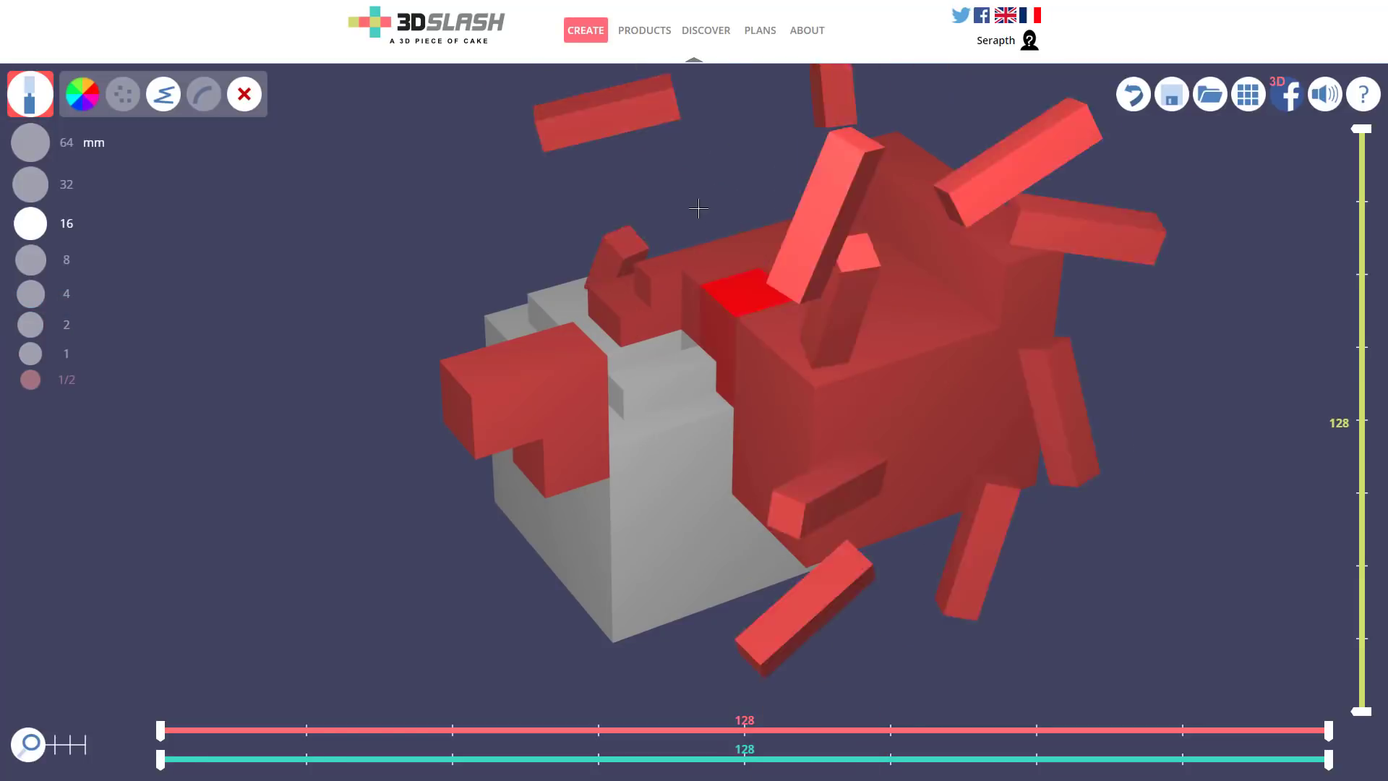
{"action": "left_click_drag", "start_coordinate": [1189, 518], "coordinate": [976, 601]}
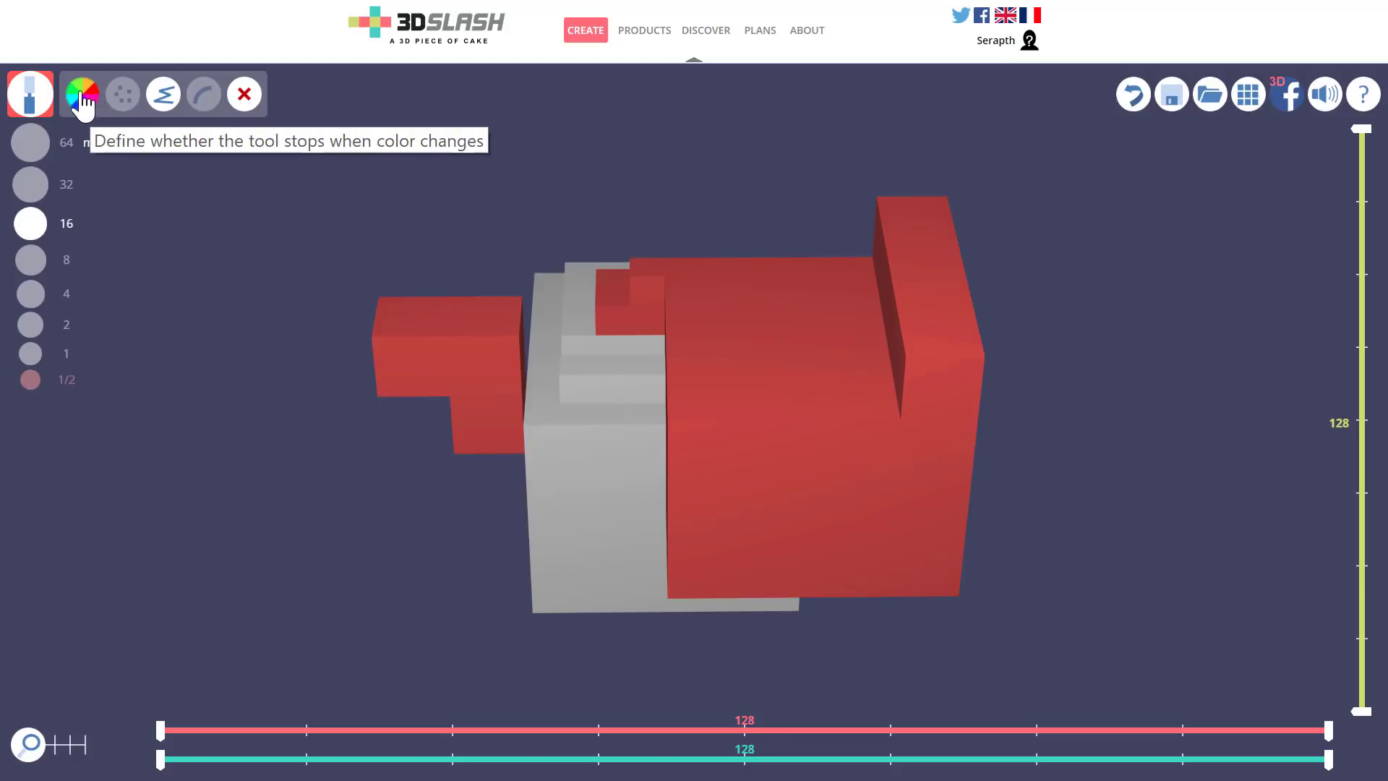
- Choose the Wall tool and start a 16 mm slice on the carved top of the large red block
{"action": "left_click", "coordinate": [32, 97]}
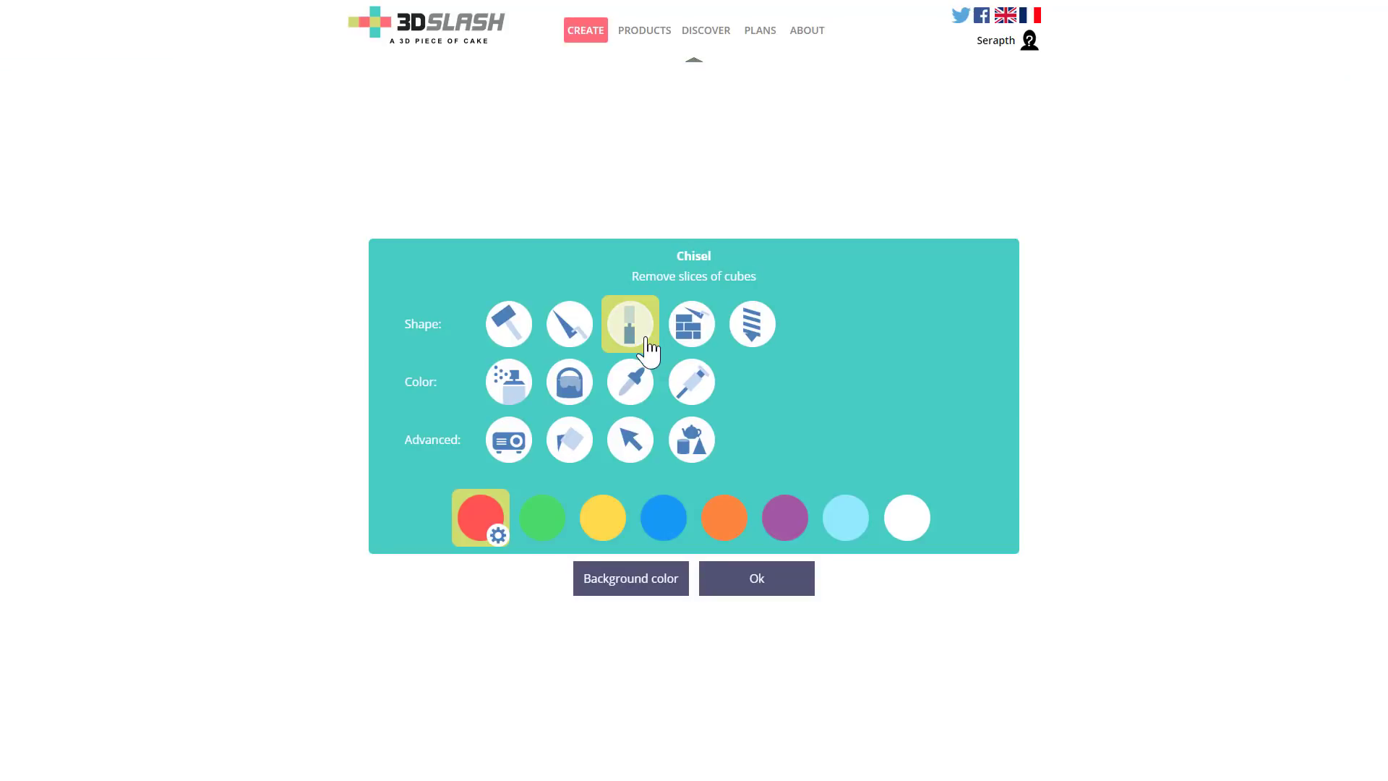
{"action": "left_click", "coordinate": [691, 330]}
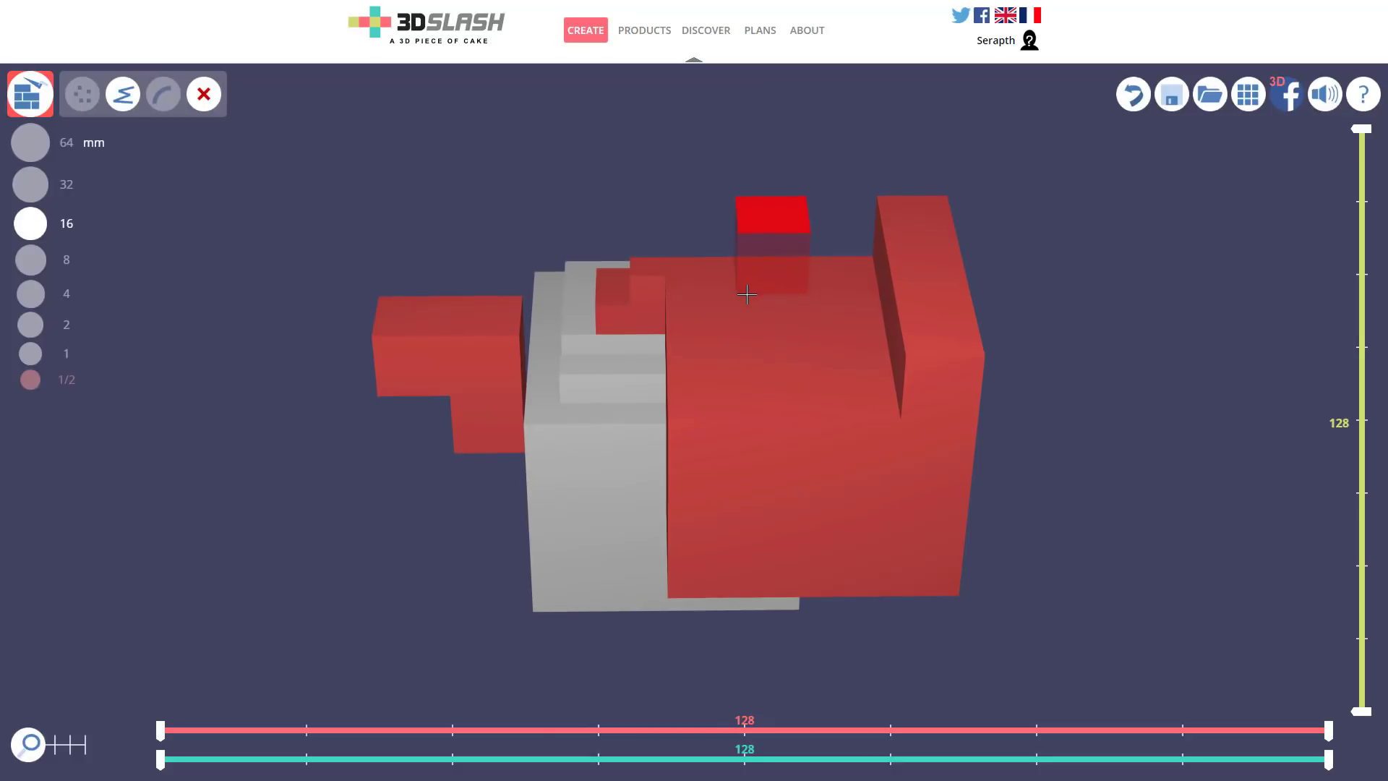
{"action": "left_click", "coordinate": [746, 294]}
{"action": "right_click_drag", "start_coordinate": [790, 306], "coordinate": [793, 377]}
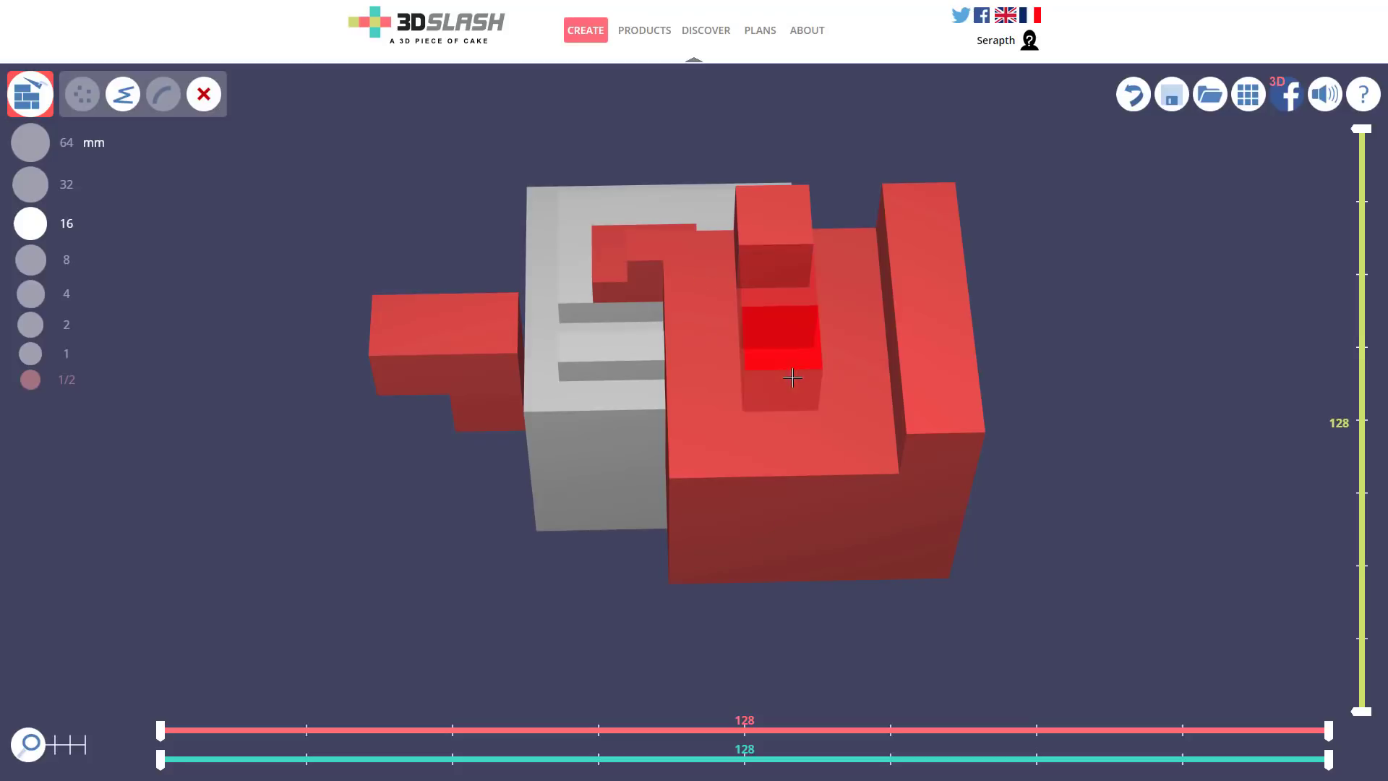
- Switch the Wall tool to single-point placement and add 16 mm cubes on the red block, accepting the expansion of the working area
{"action": "left_click", "coordinate": [82, 107]}
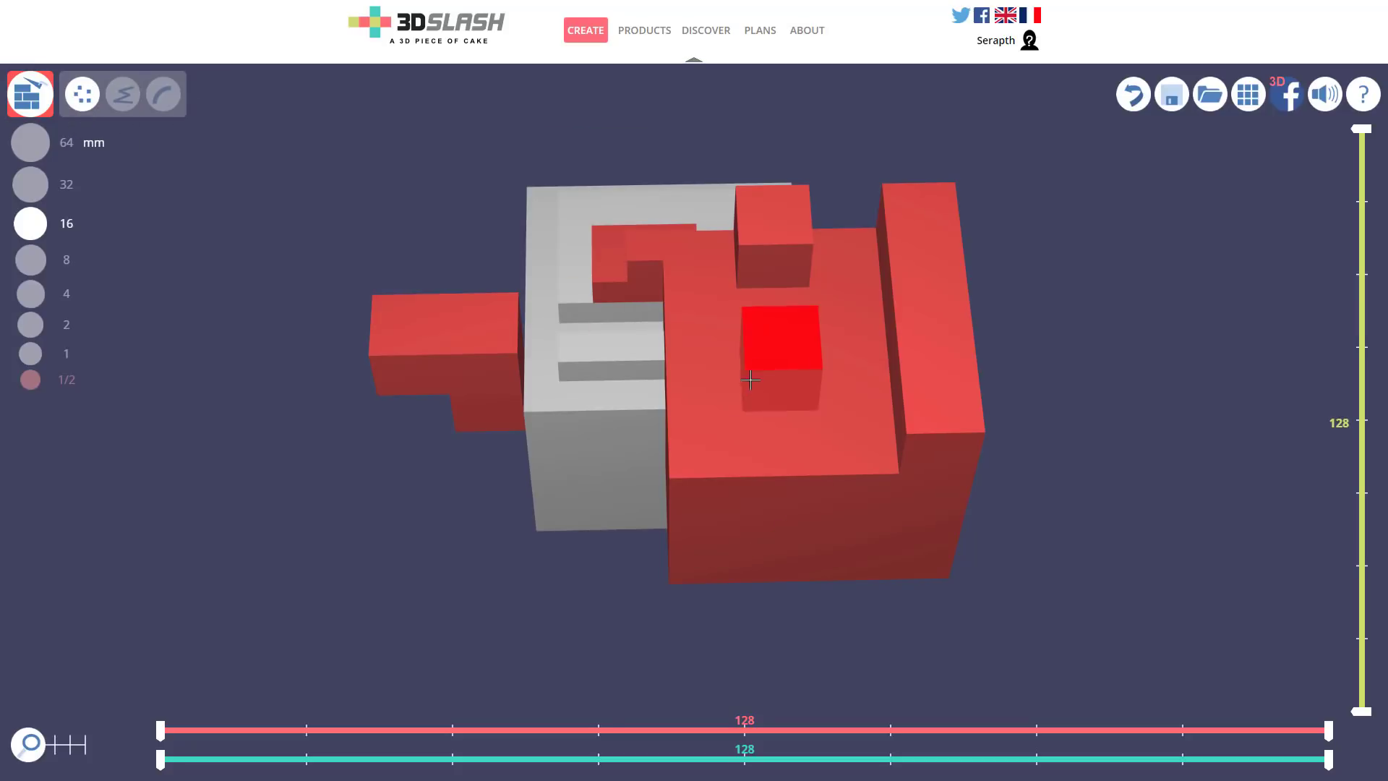
{"action": "right_click_drag", "start_coordinate": [750, 380], "coordinate": [794, 289]}
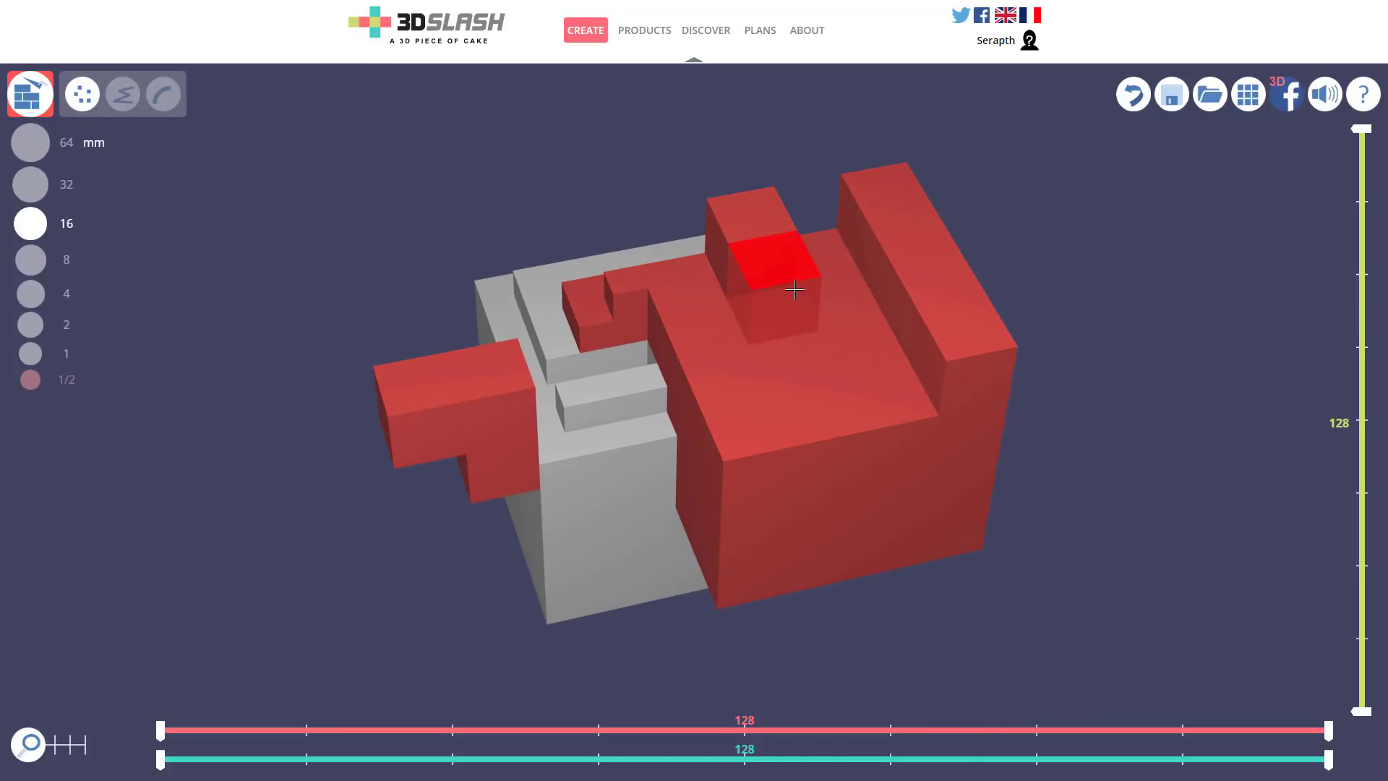
{"action": "left_click", "coordinate": [830, 401]}
{"action": "left_click", "coordinate": [979, 345]}
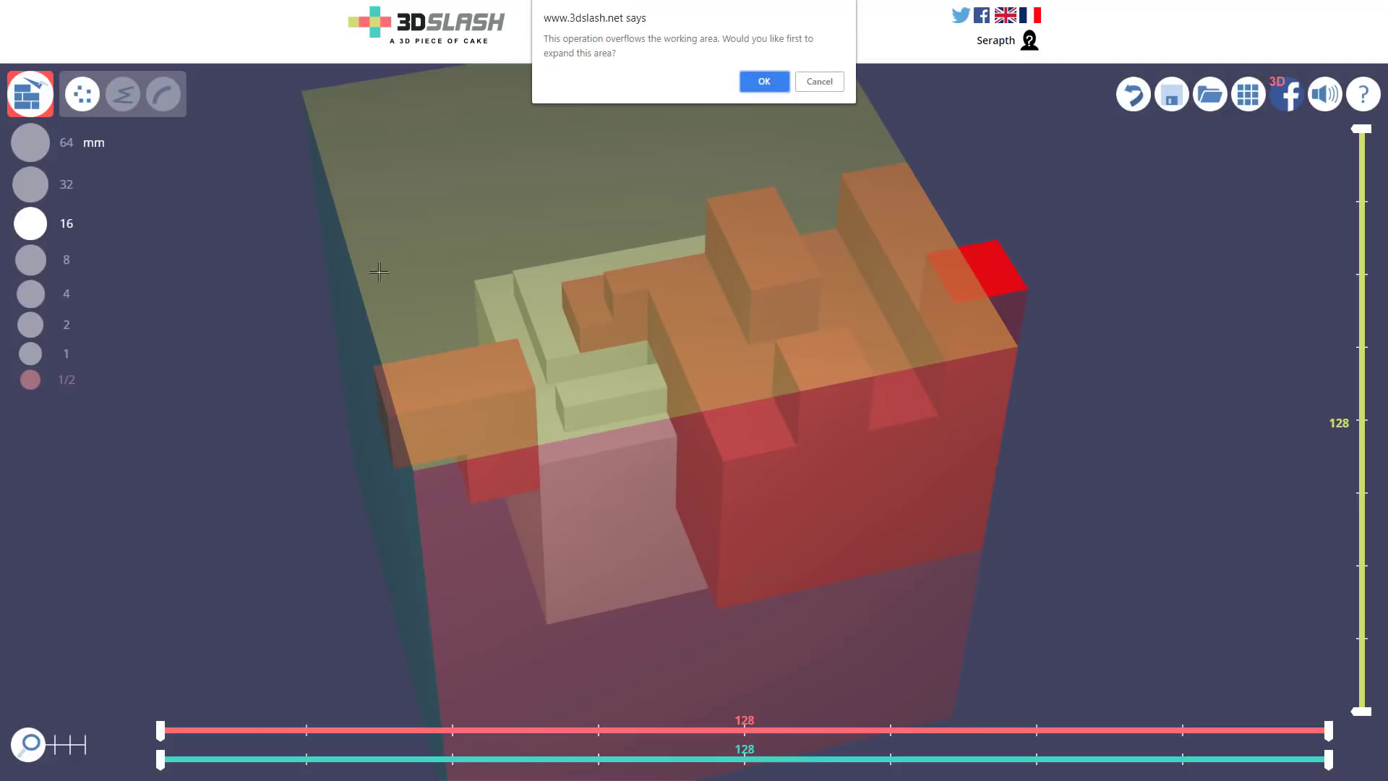
{"action": "left_click", "coordinate": [767, 83]}
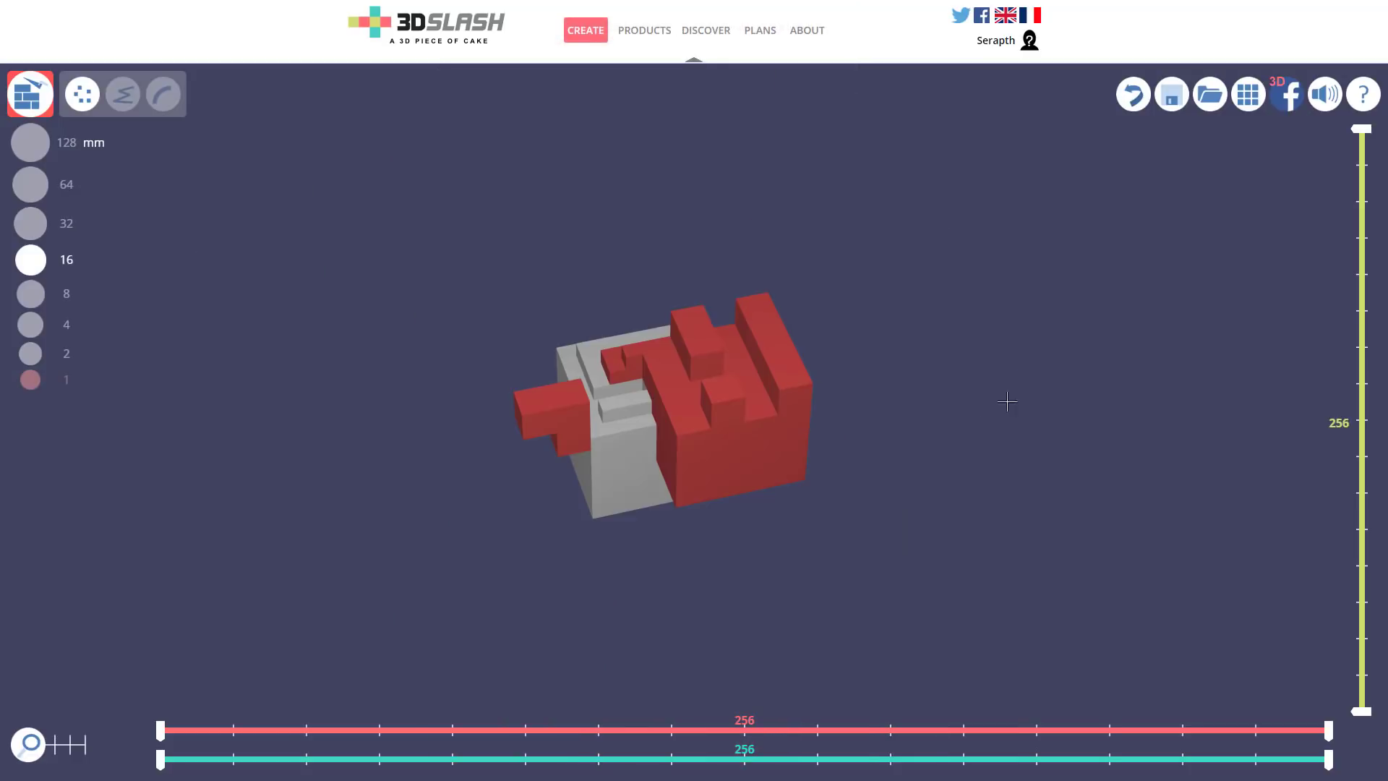
{"action": "right_click_drag", "start_coordinate": [1007, 402], "coordinate": [1073, 399]}
{"action": "middle_click_drag", "start_coordinate": [788, 449], "coordinate": [770, 277]}
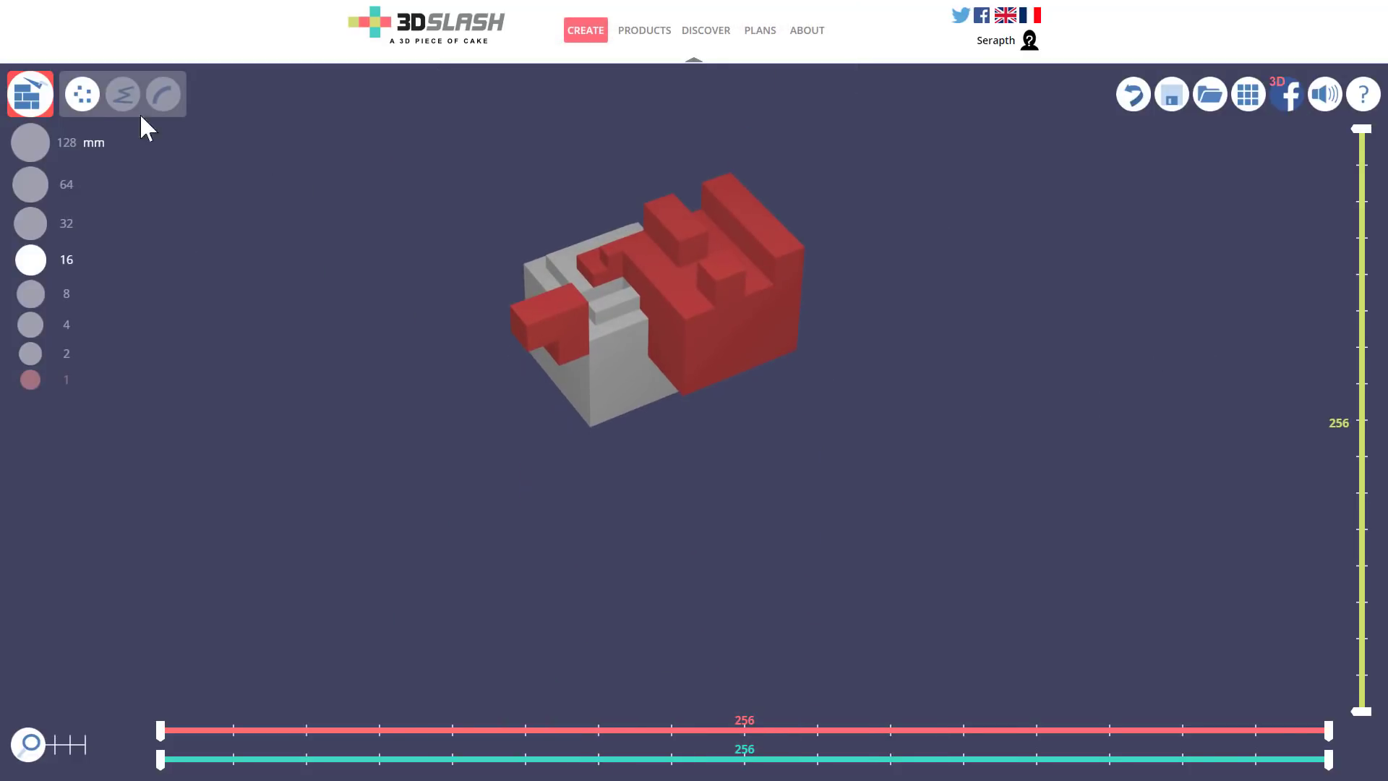
- Remove the main block with the Drill, and remove the separate red piece with the size set to 2 mm
{"action": "left_click", "coordinate": [31, 94]}
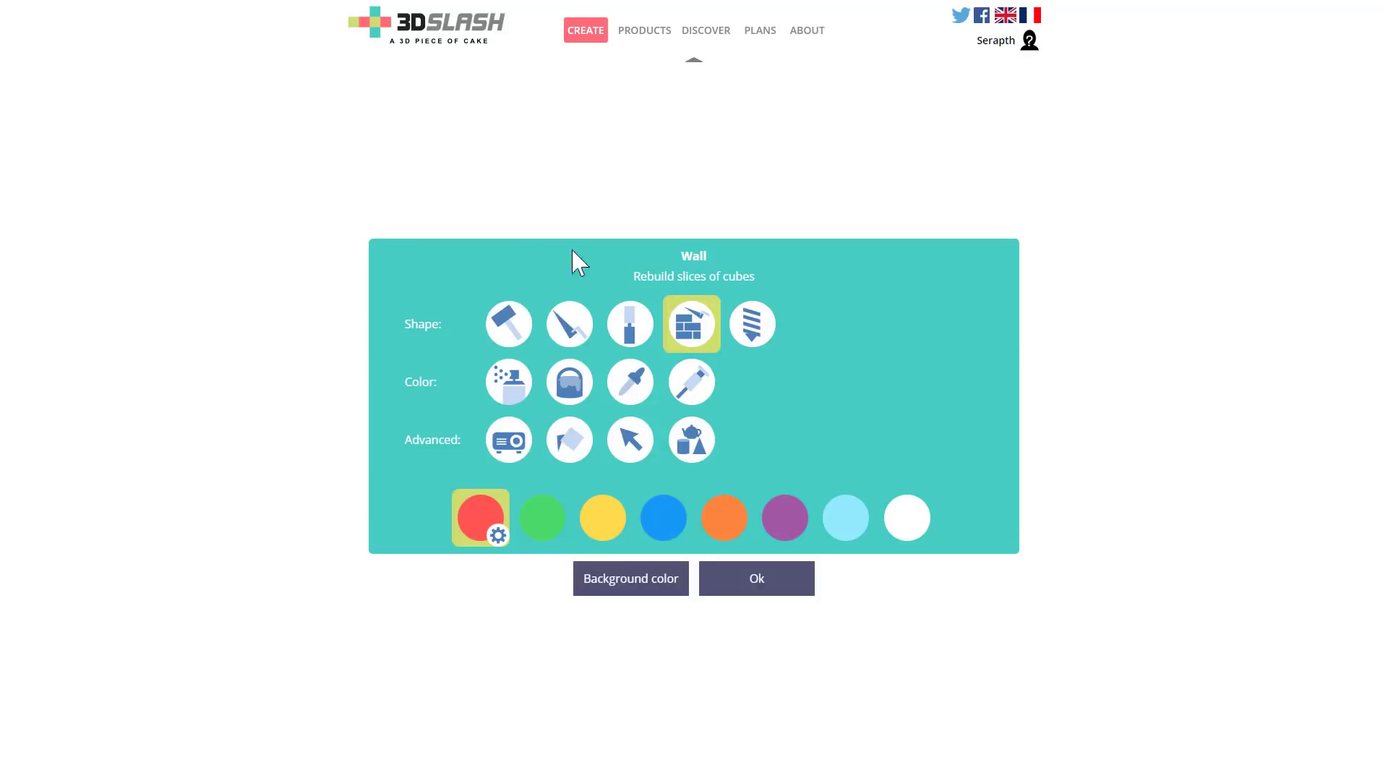
{"action": "left_click", "coordinate": [753, 325]}
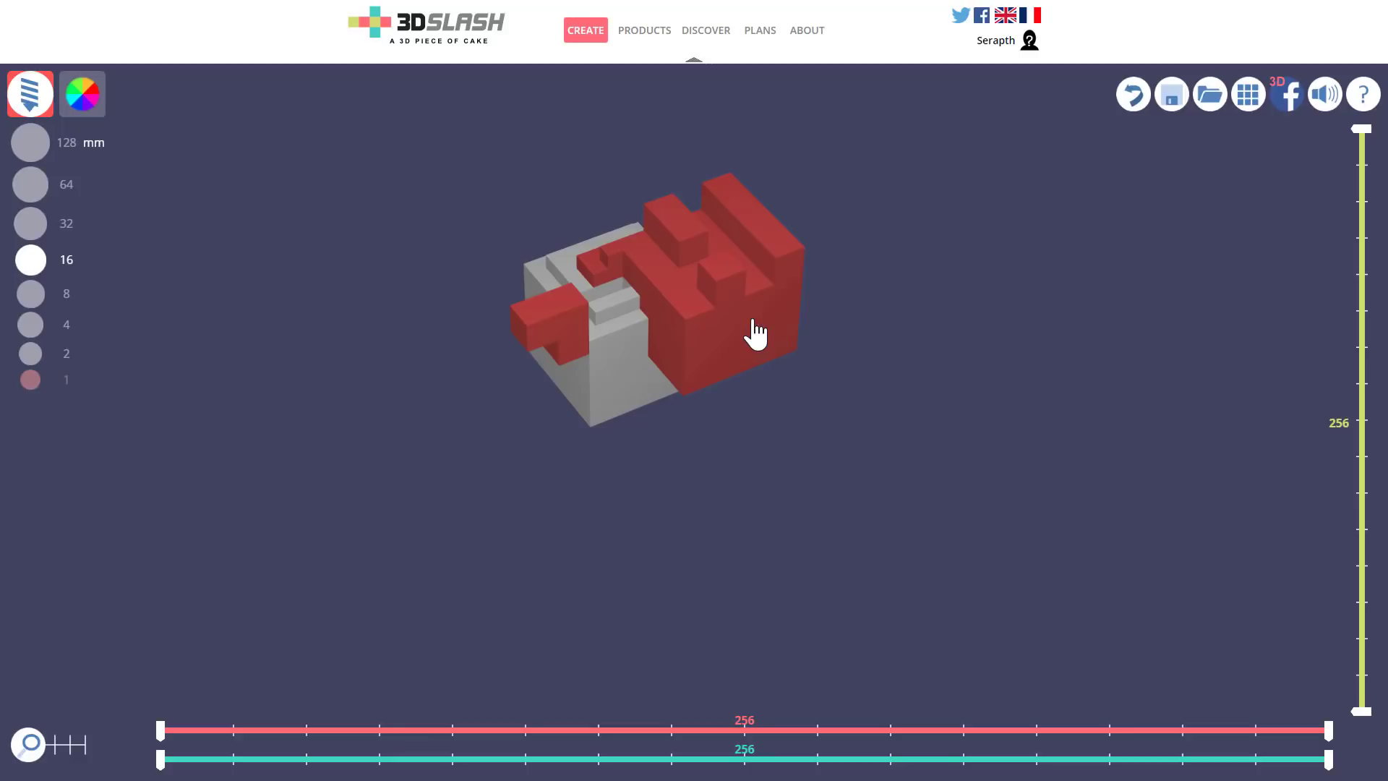
{"action": "left_click", "coordinate": [749, 232]}
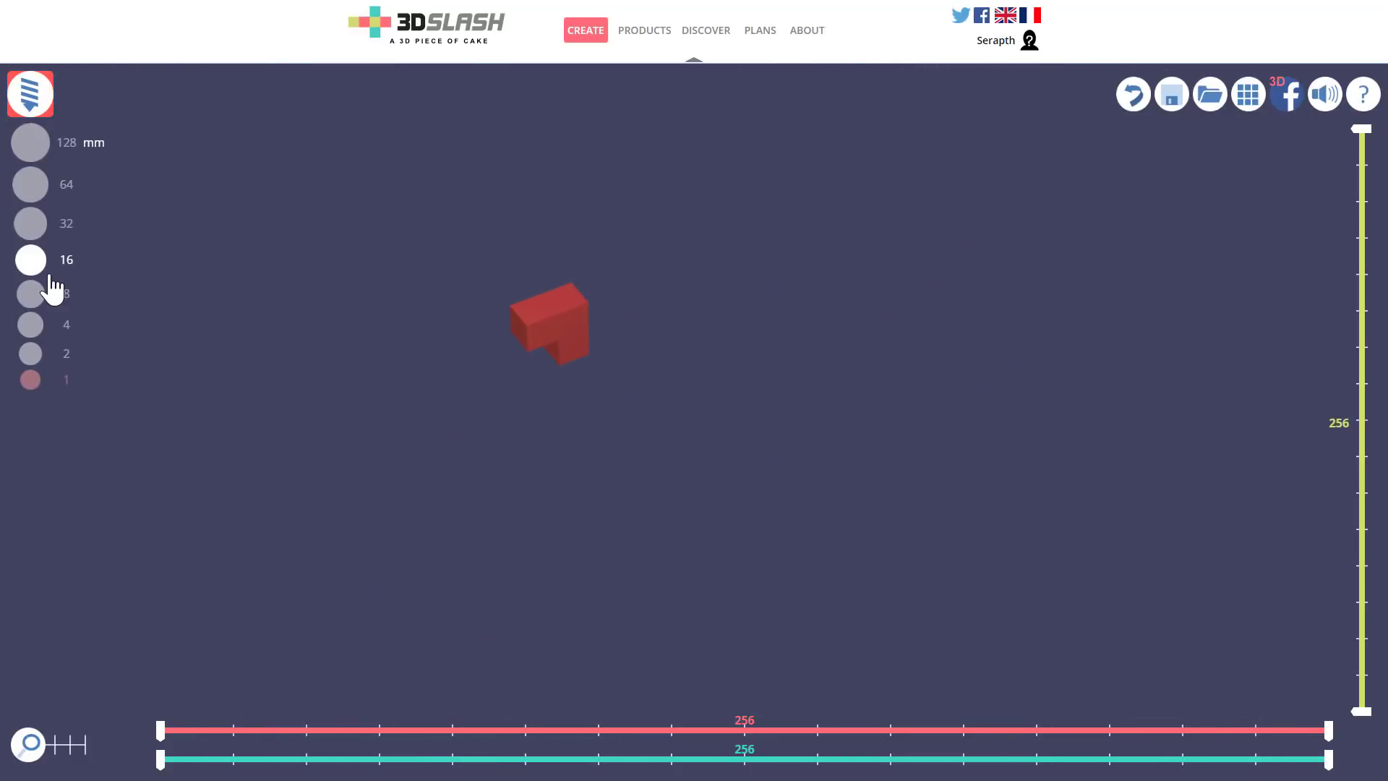
{"action": "left_click", "coordinate": [36, 354]}
{"action": "left_click", "coordinate": [573, 312]}
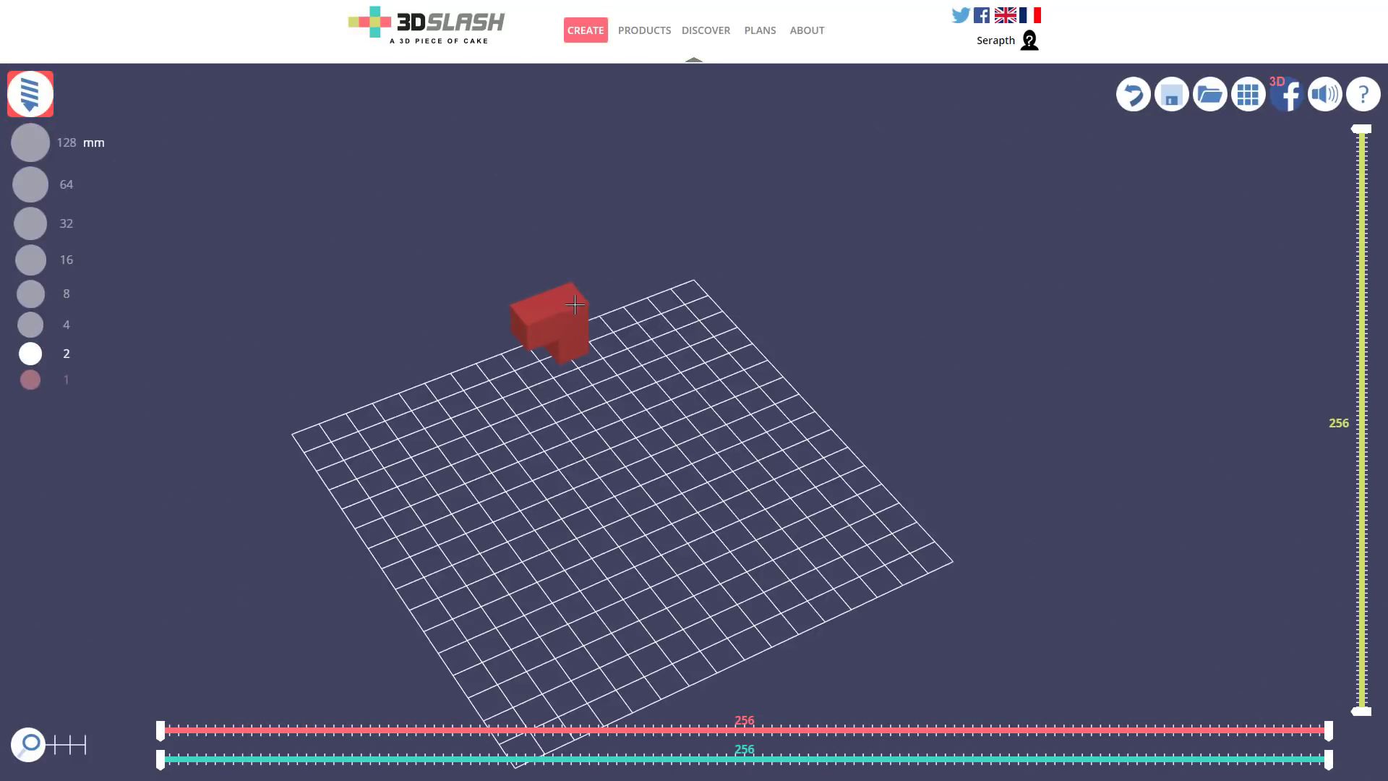
- Build a column of two stacked red 128 mm cubes on the empty grid with the Wall tool
{"action": "left_click", "coordinate": [40, 112]}
{"action": "left_click", "coordinate": [686, 322]}
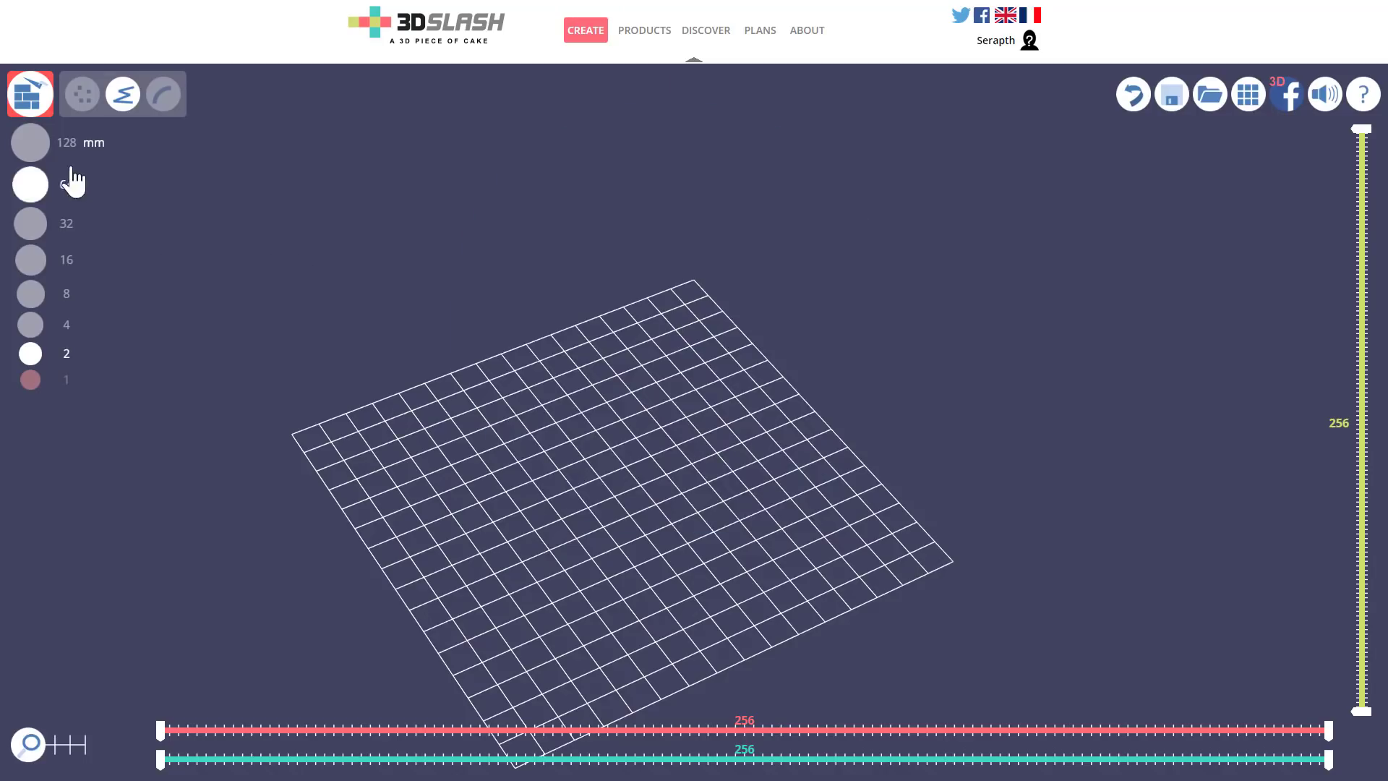
{"action": "left_click", "coordinate": [30, 142]}
{"action": "left_click", "coordinate": [643, 458]}
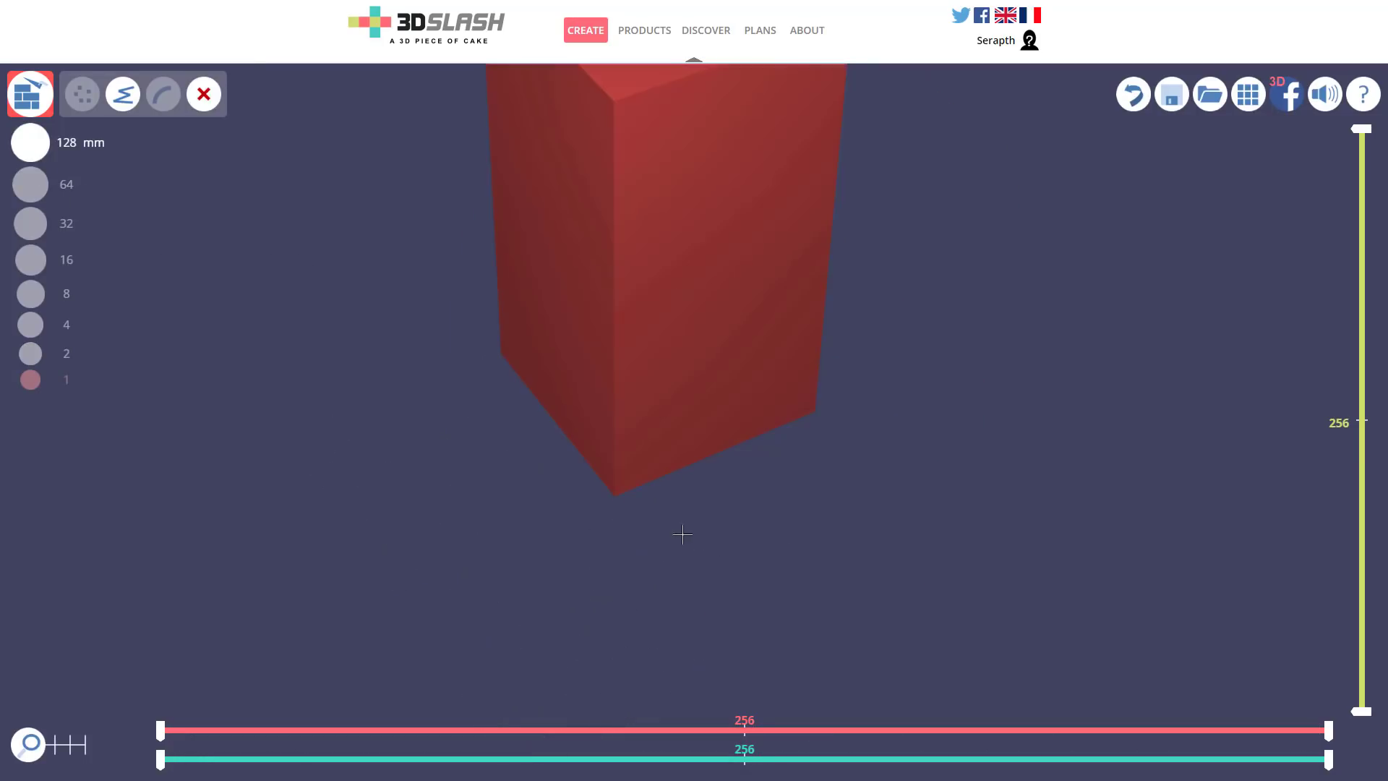
- Spray the column's upper 128 mm cube purple and spatter purple spots on the lower cube at size 8 mm
{"action": "left_click", "coordinate": [31, 96]}
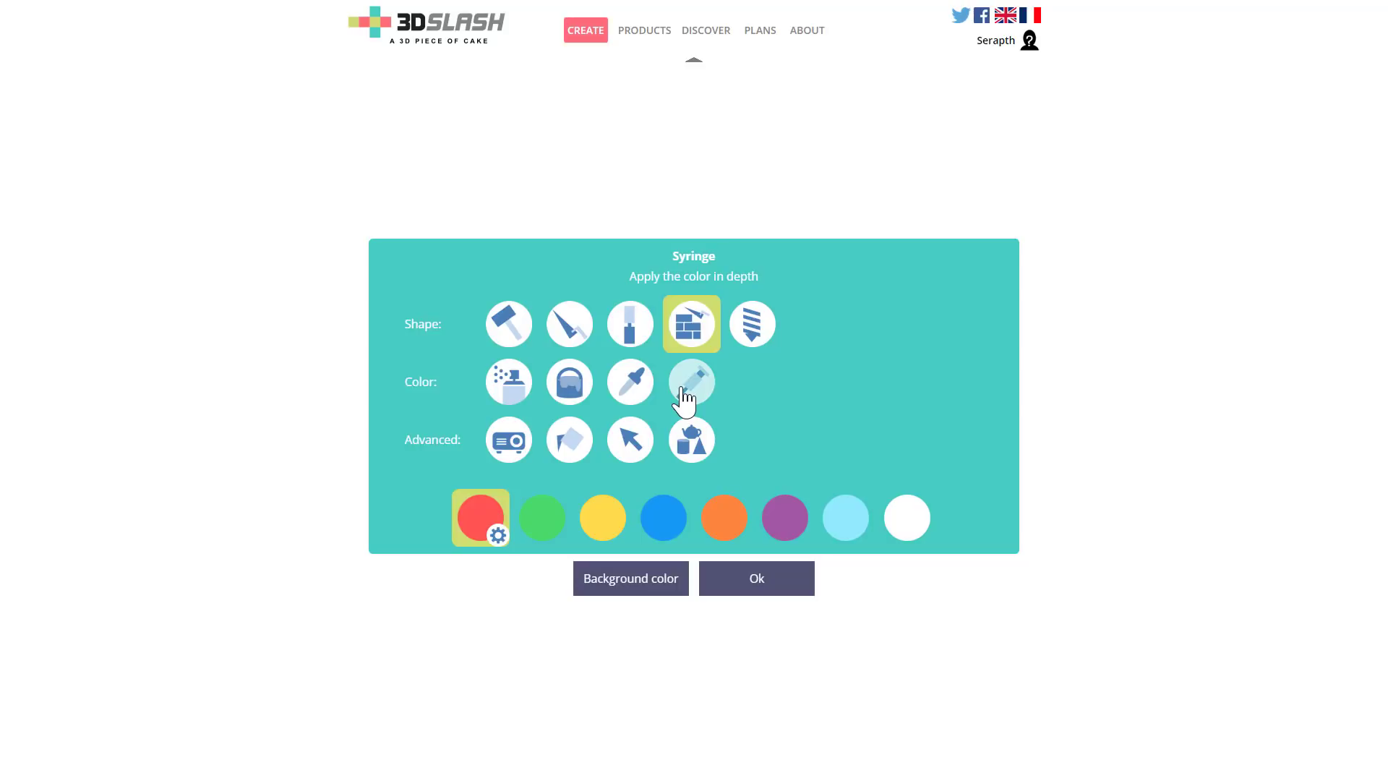
{"action": "left_click", "coordinate": [515, 385]}
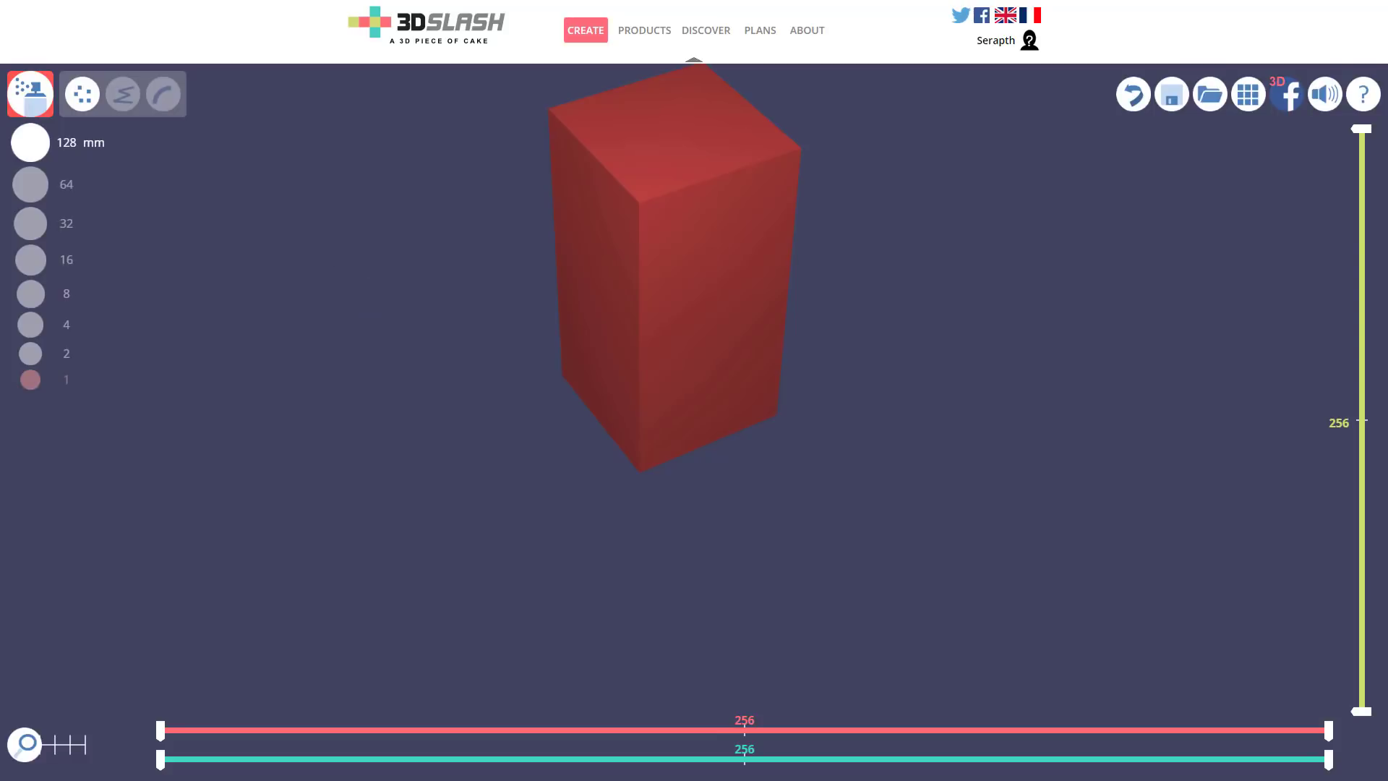
{"action": "left_click", "coordinate": [34, 97]}
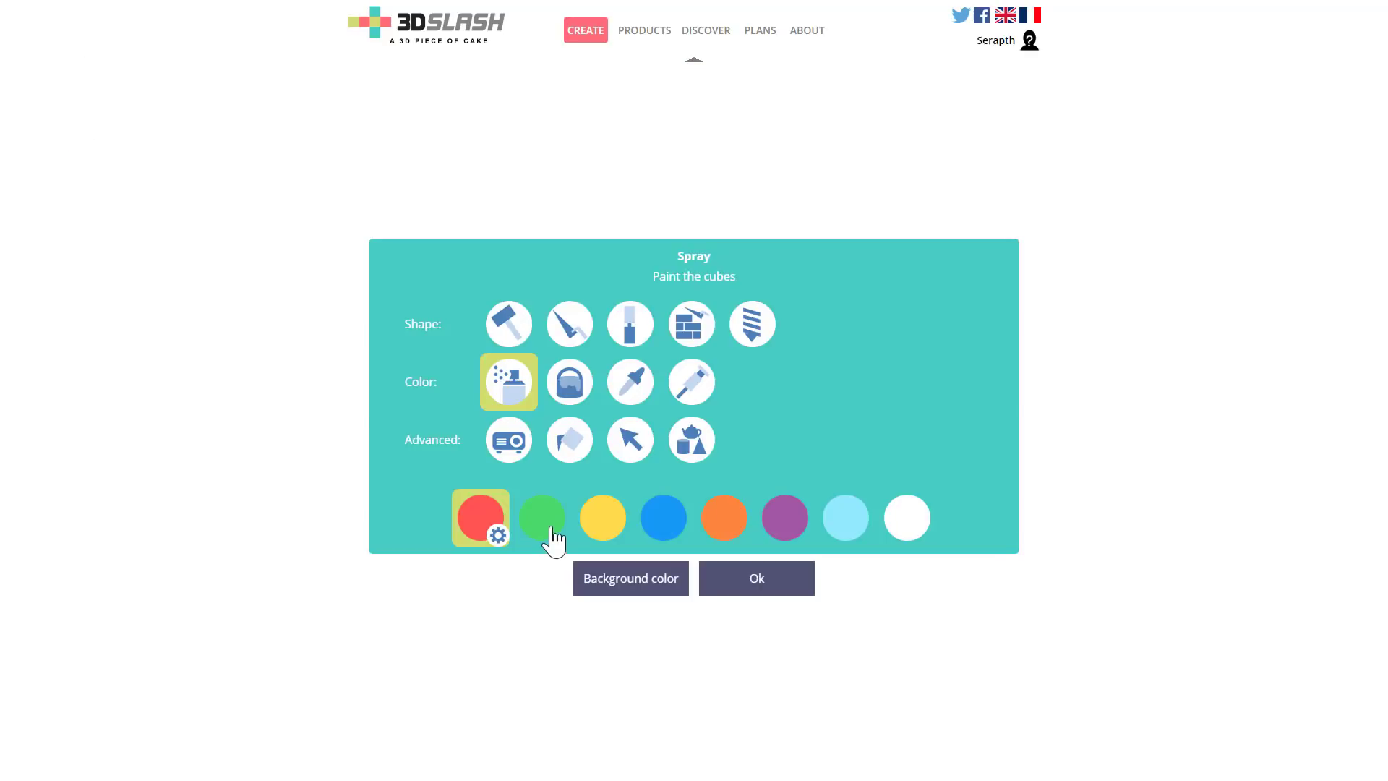
{"action": "left_click", "coordinate": [785, 534]}
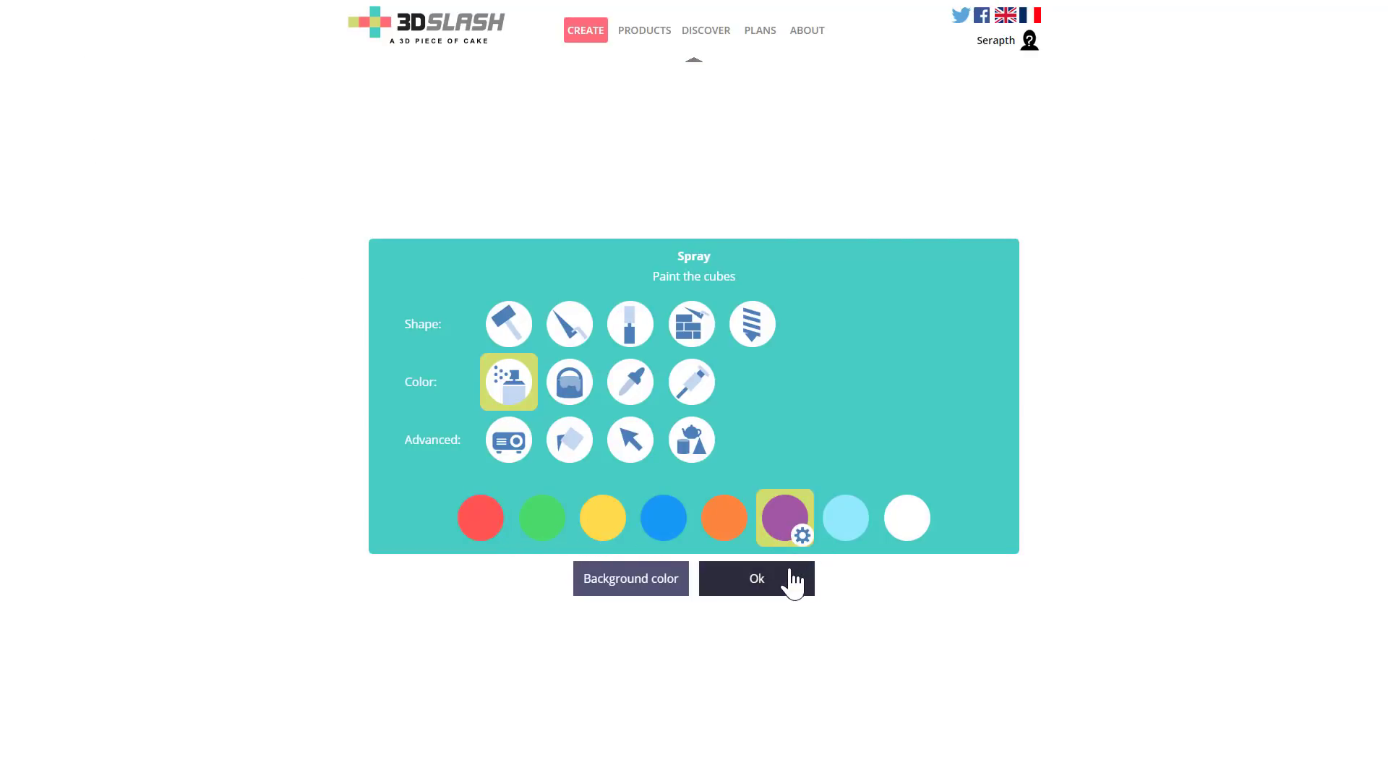
{"action": "left_click", "coordinate": [793, 577]}
{"action": "left_click", "coordinate": [620, 305]}
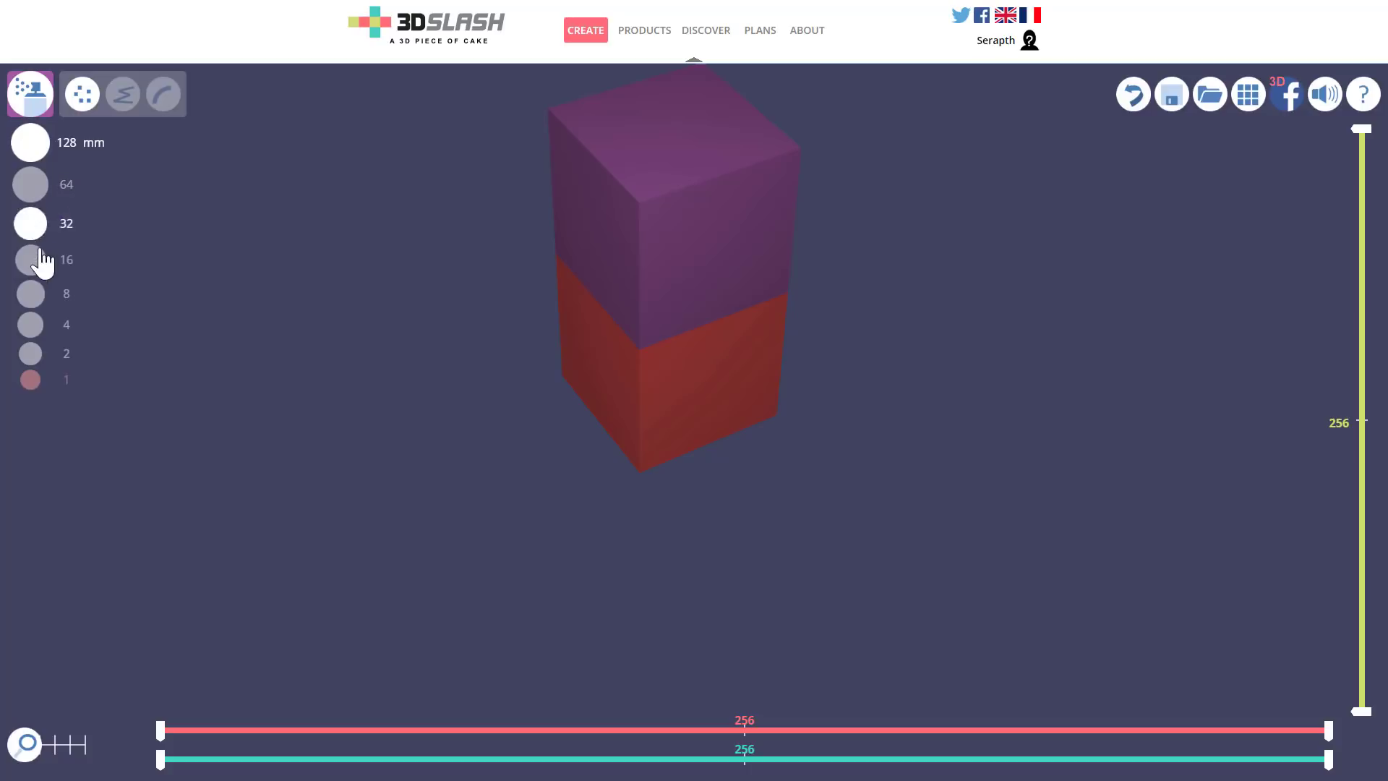
{"action": "left_click", "coordinate": [34, 294]}
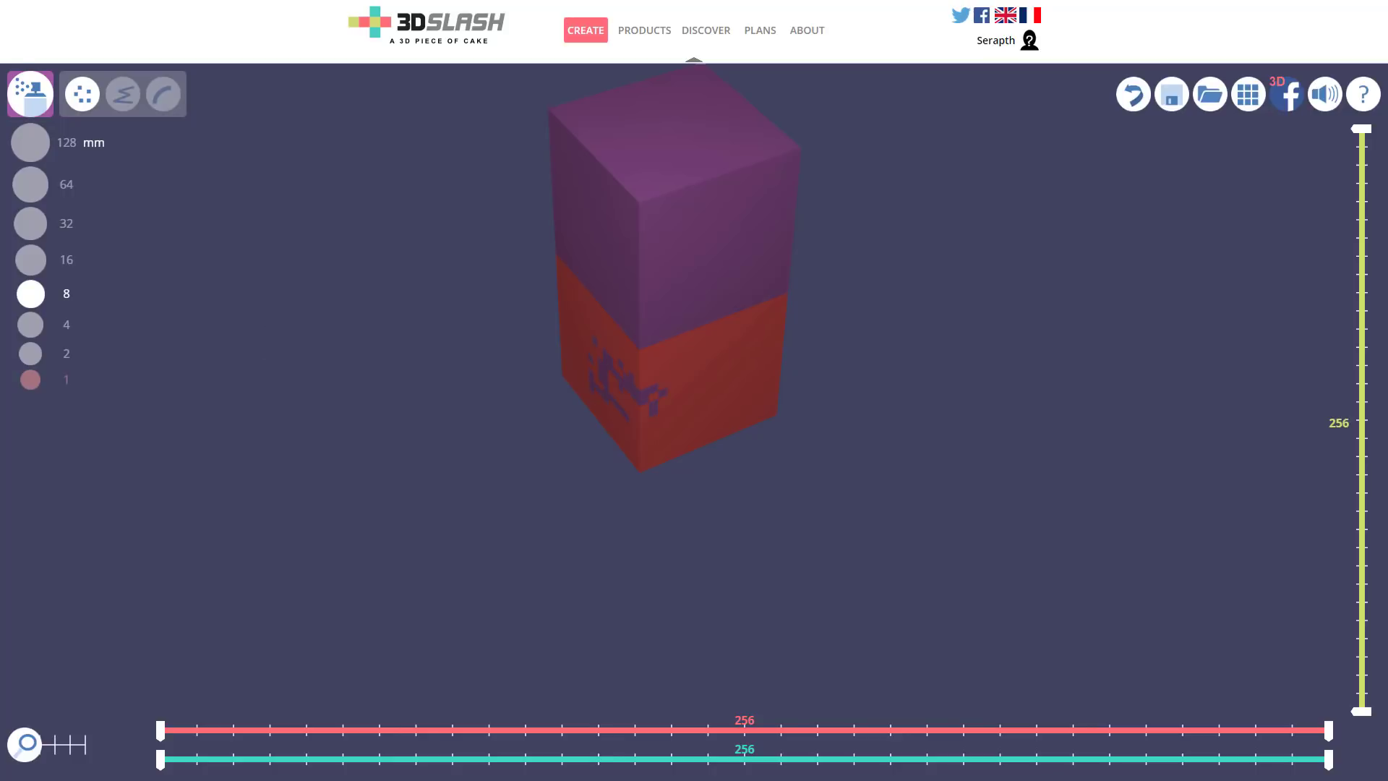
- Insert a sphere shape and hollow it out of the purple-and-red column with an inverted paste
{"action": "left_click", "coordinate": [31, 92]}
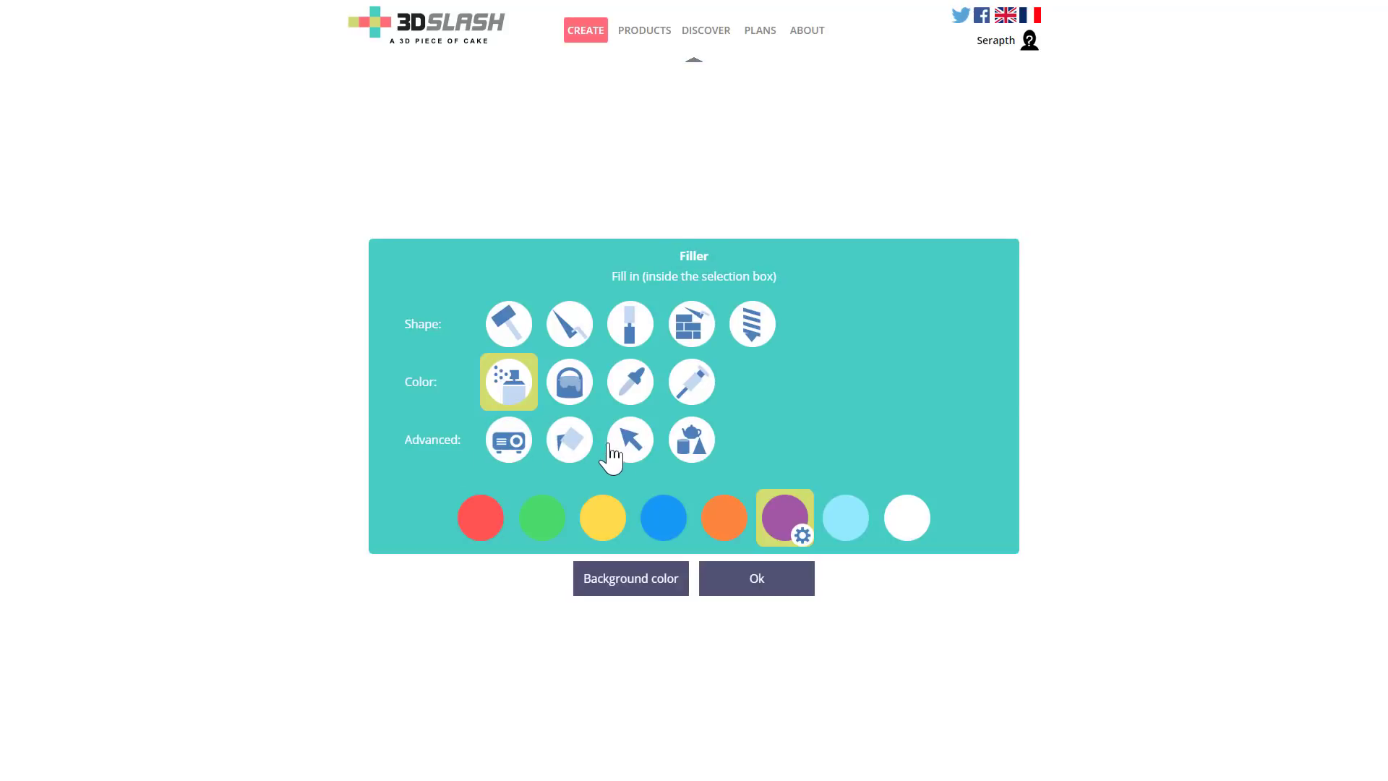
{"action": "left_click", "coordinate": [685, 447]}
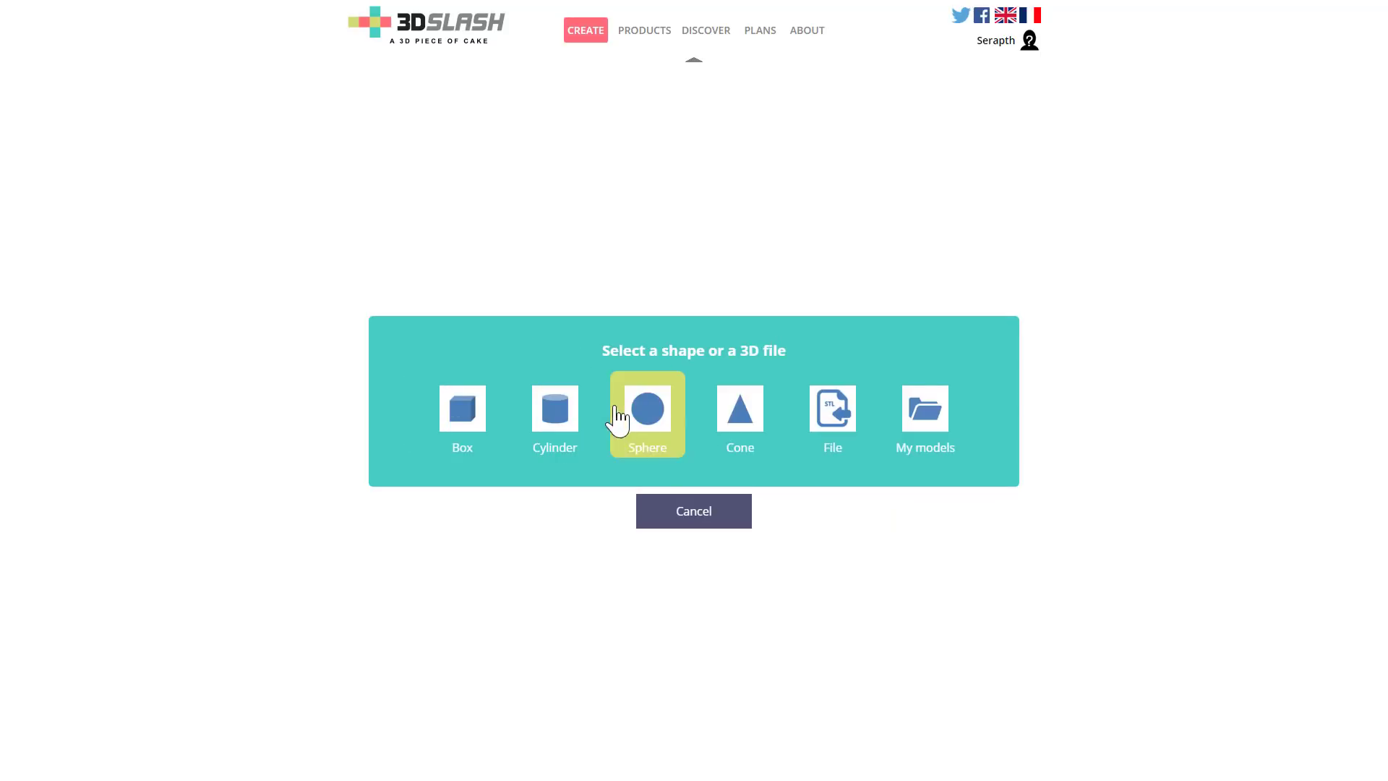
{"action": "left_click", "coordinate": [666, 419]}
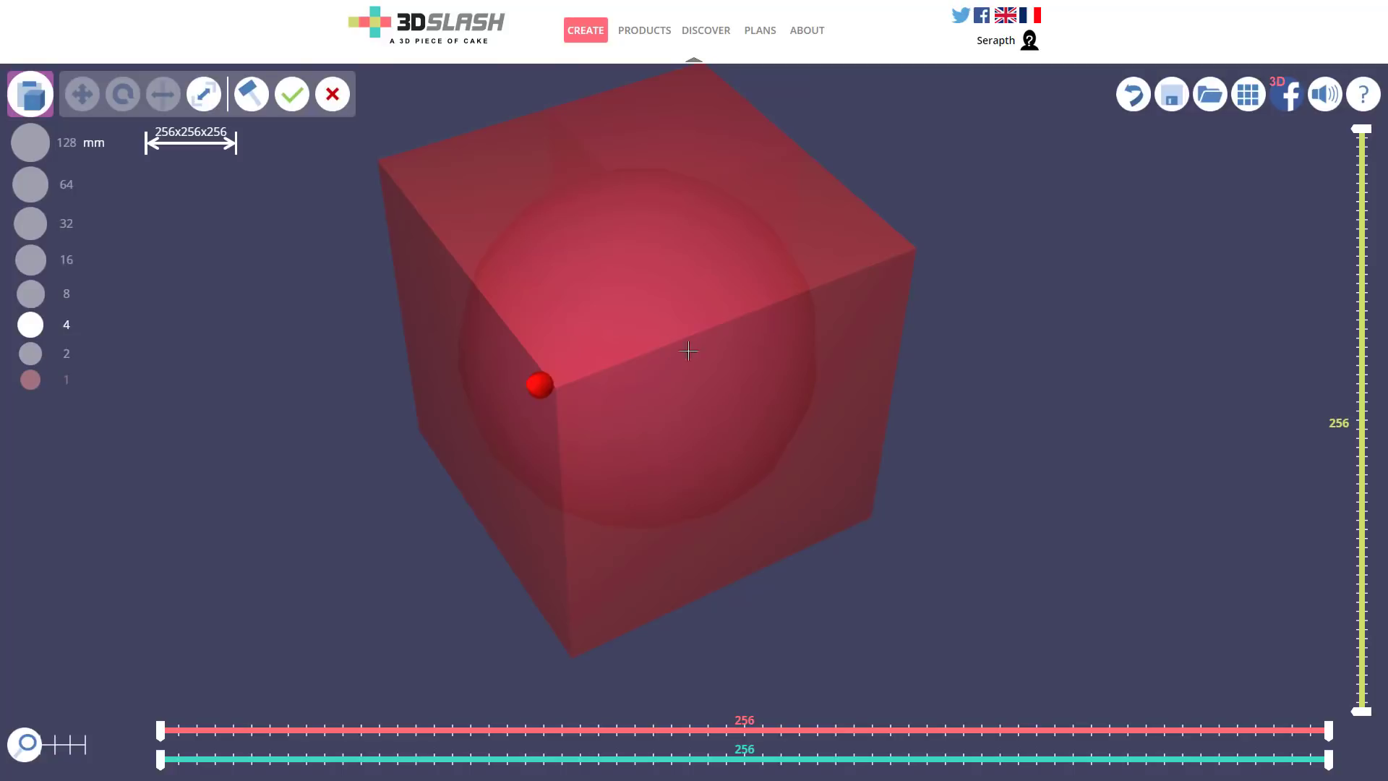
{"action": "left_click", "coordinate": [248, 97]}
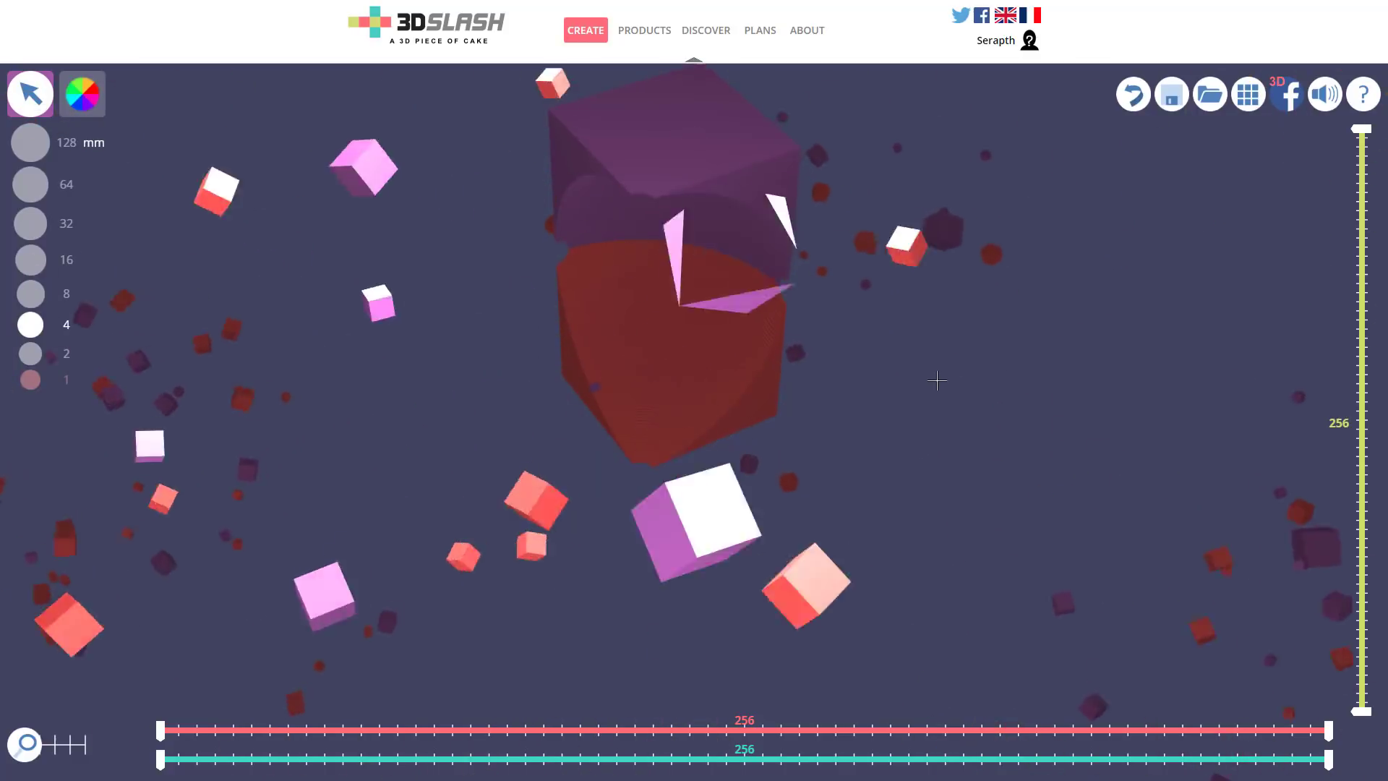
{"action": "mouse_move", "coordinate": [936, 378]}
{"action": "left_mouse_down"}
{"action": "mouse_move", "coordinate": [1150, 344]}
{"action": "mouse_move", "coordinate": [952, 388]}
{"action": "mouse_move", "coordinate": [501, 275]}
{"action": "mouse_move", "coordinate": [459, 304]}
{"action": "mouse_move", "coordinate": [1028, 339]}
{"action": "mouse_move", "coordinate": [820, 346]}
{"action": "mouse_move", "coordinate": [629, 310]}
{"action": "mouse_move", "coordinate": [731, 294]}
{"action": "left_mouse_up"}
{"action": "scroll", "coordinate": [738, 289], "scroll_direction": "up", "scroll_amount": 5}
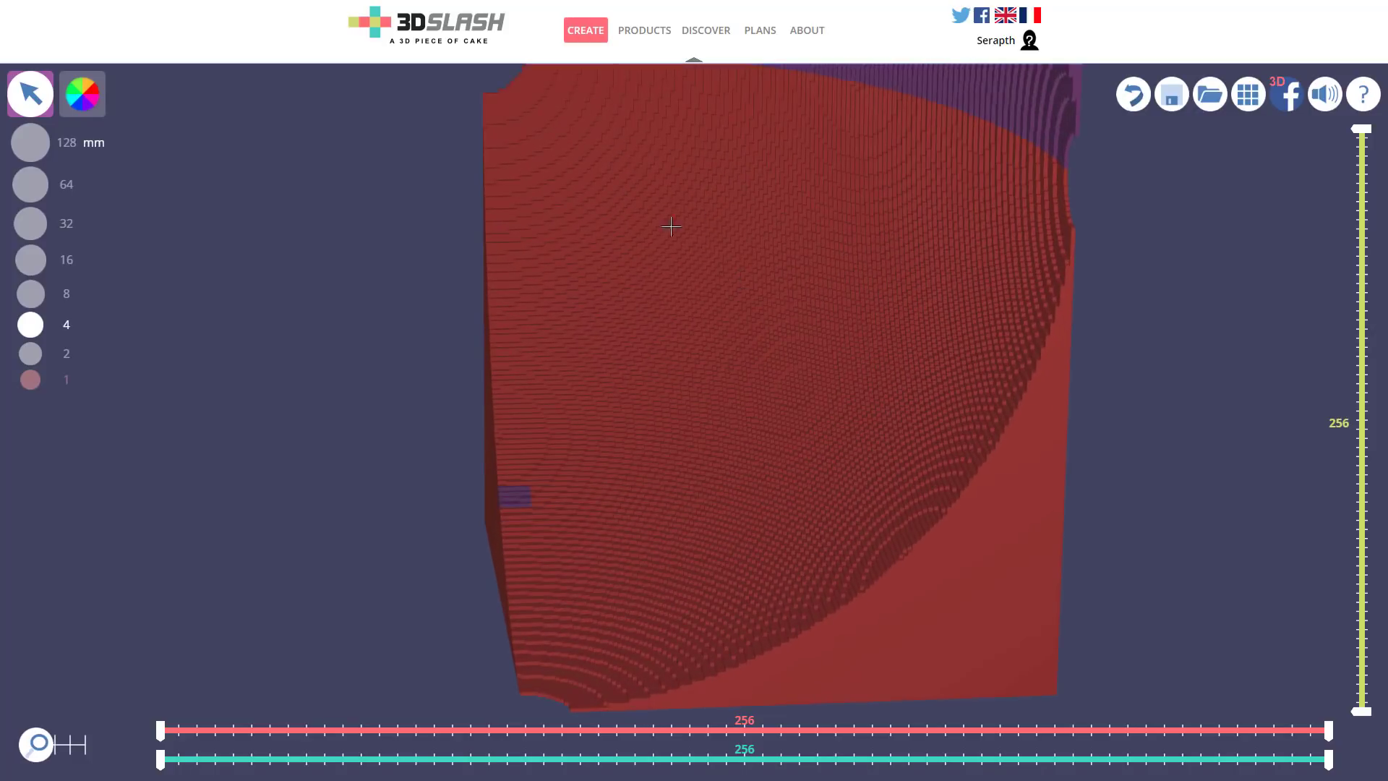
{"action": "scroll", "coordinate": [709, 288], "scroll_direction": "down", "scroll_amount": 5}
{"action": "left_click_drag", "start_coordinate": [709, 288], "coordinate": [772, 344]}
- Project the Eiffel Tower plan picture from the Samples folder onto the turquoise side of the working area
{"action": "left_click", "coordinate": [40, 104]}
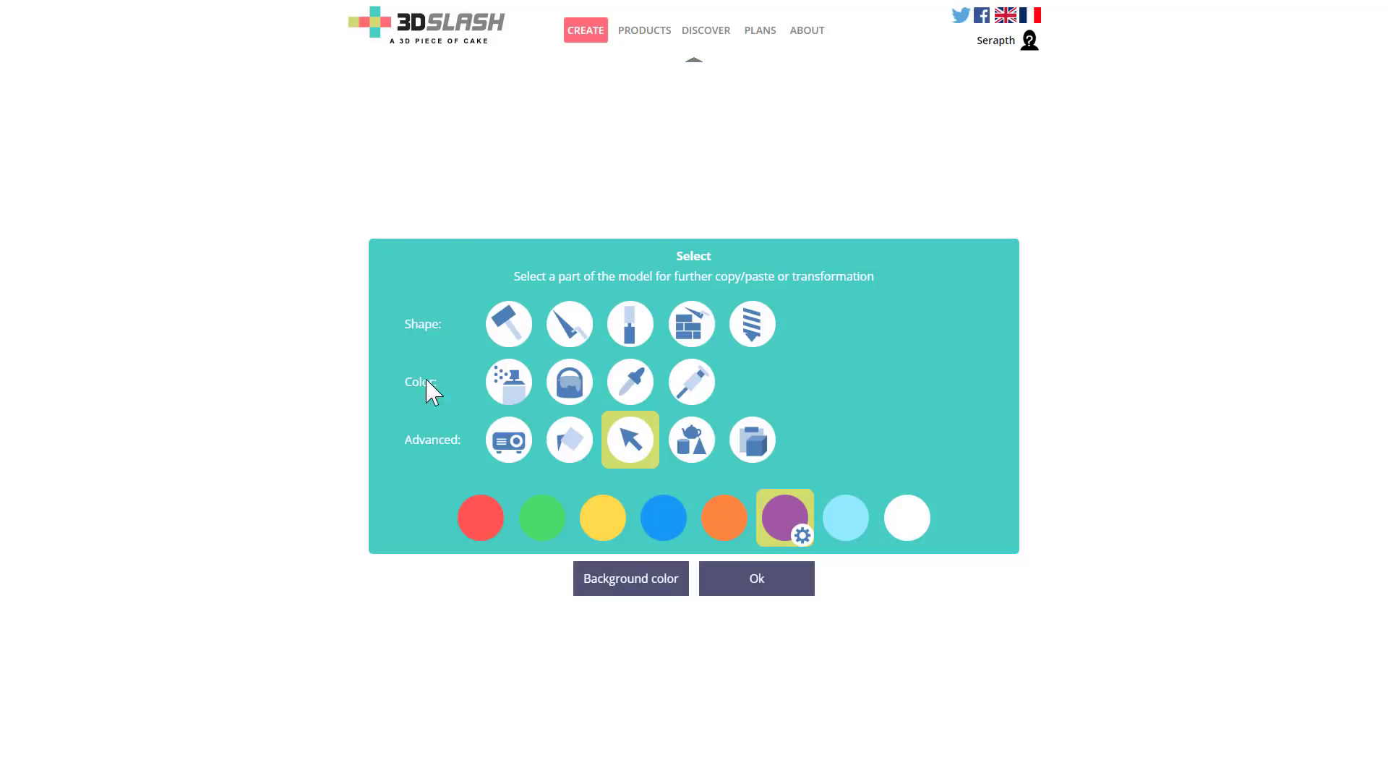
{"action": "left_click", "coordinate": [507, 457]}
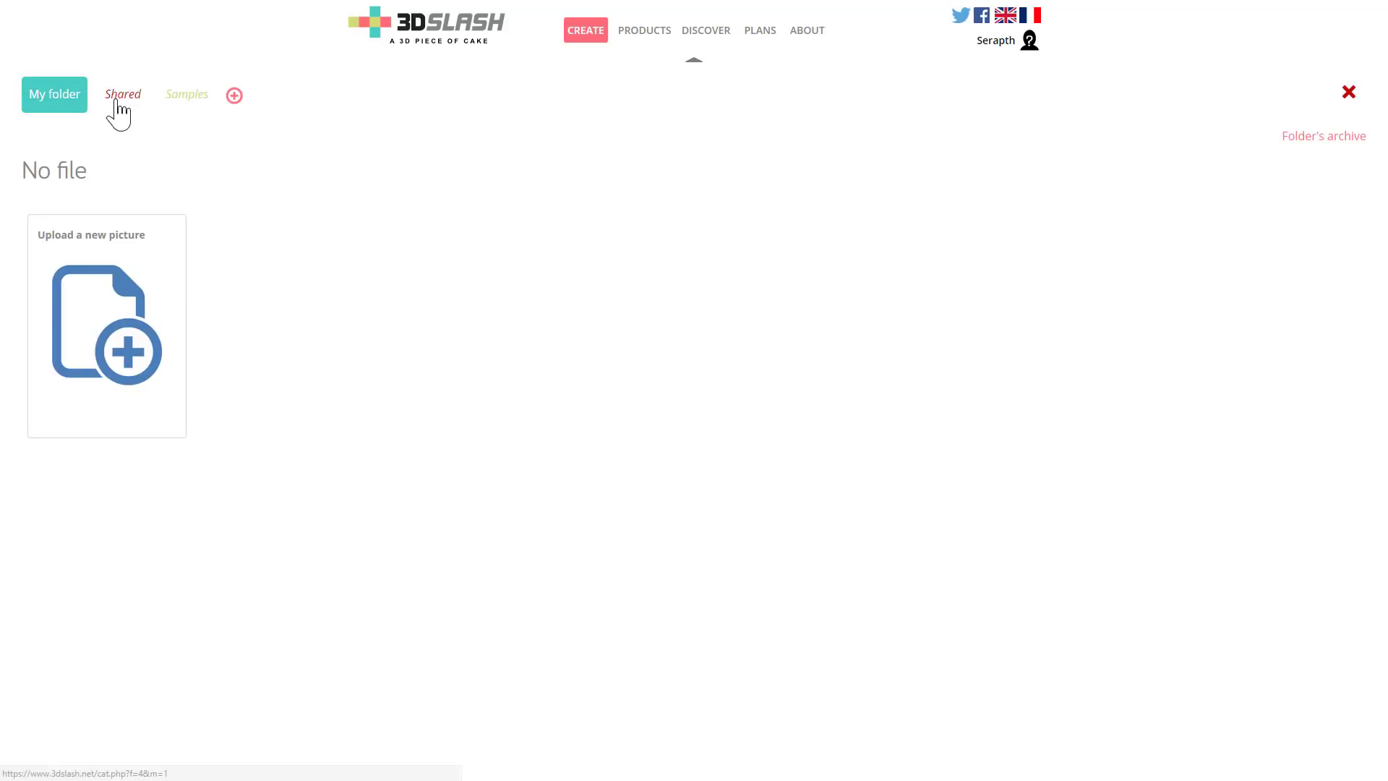
{"action": "left_click", "coordinate": [120, 97]}
{"action": "left_click", "coordinate": [171, 98]}
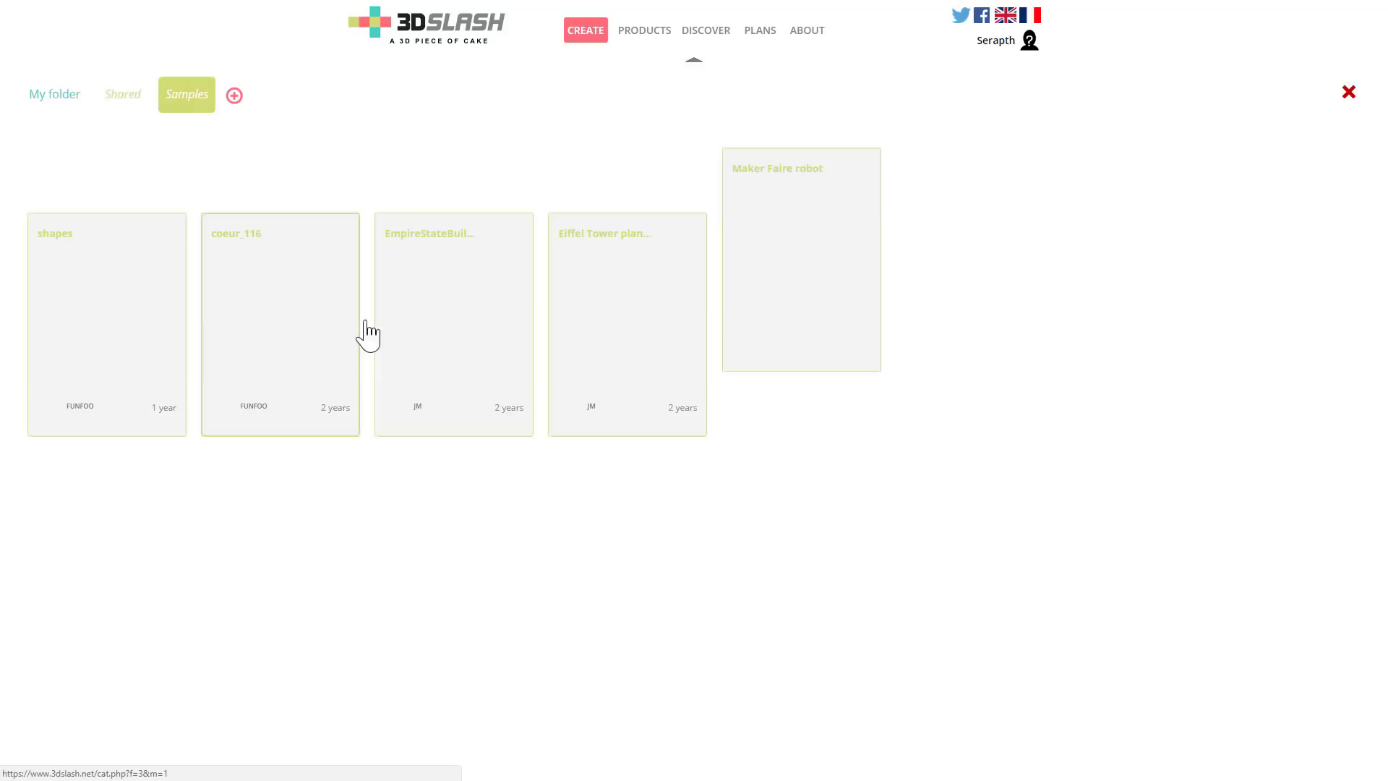
{"action": "left_click", "coordinate": [615, 288]}
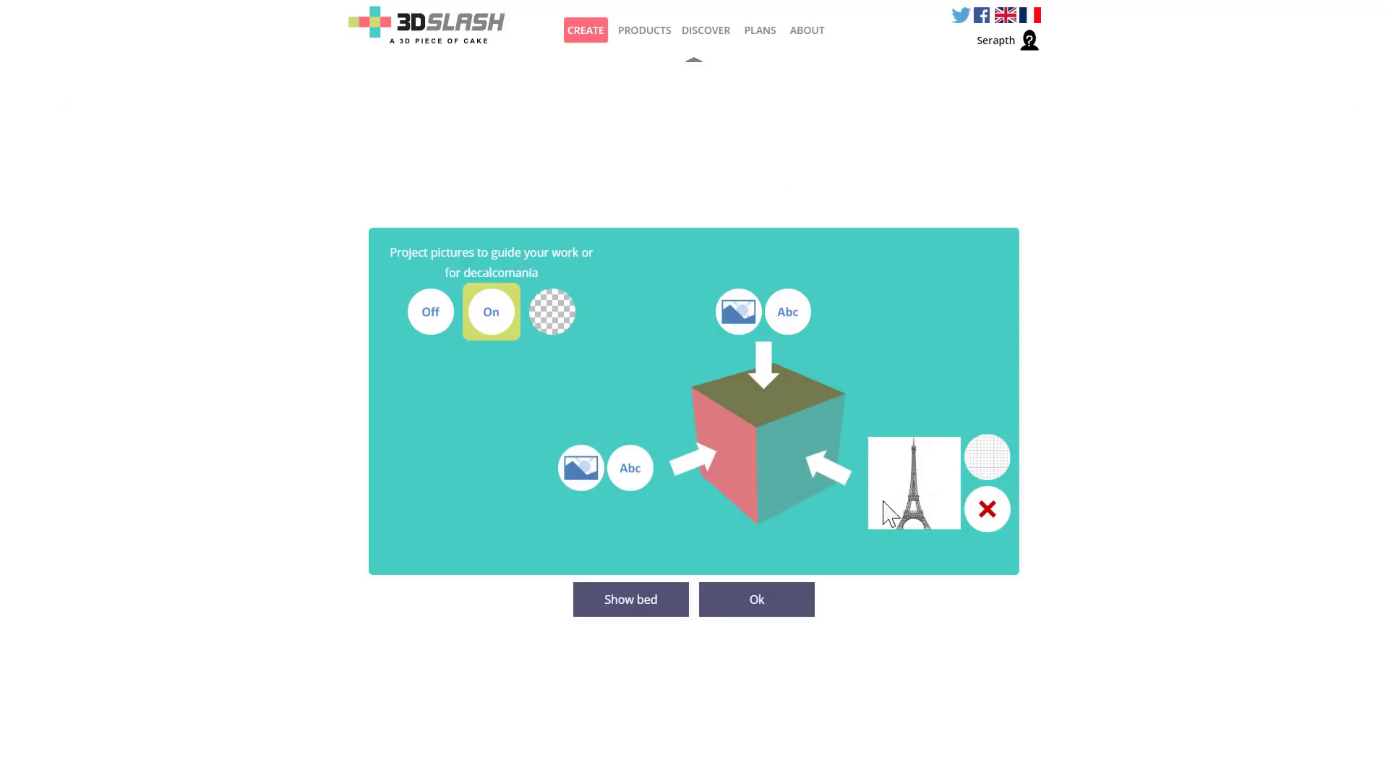
{"action": "left_click", "coordinate": [759, 601]}
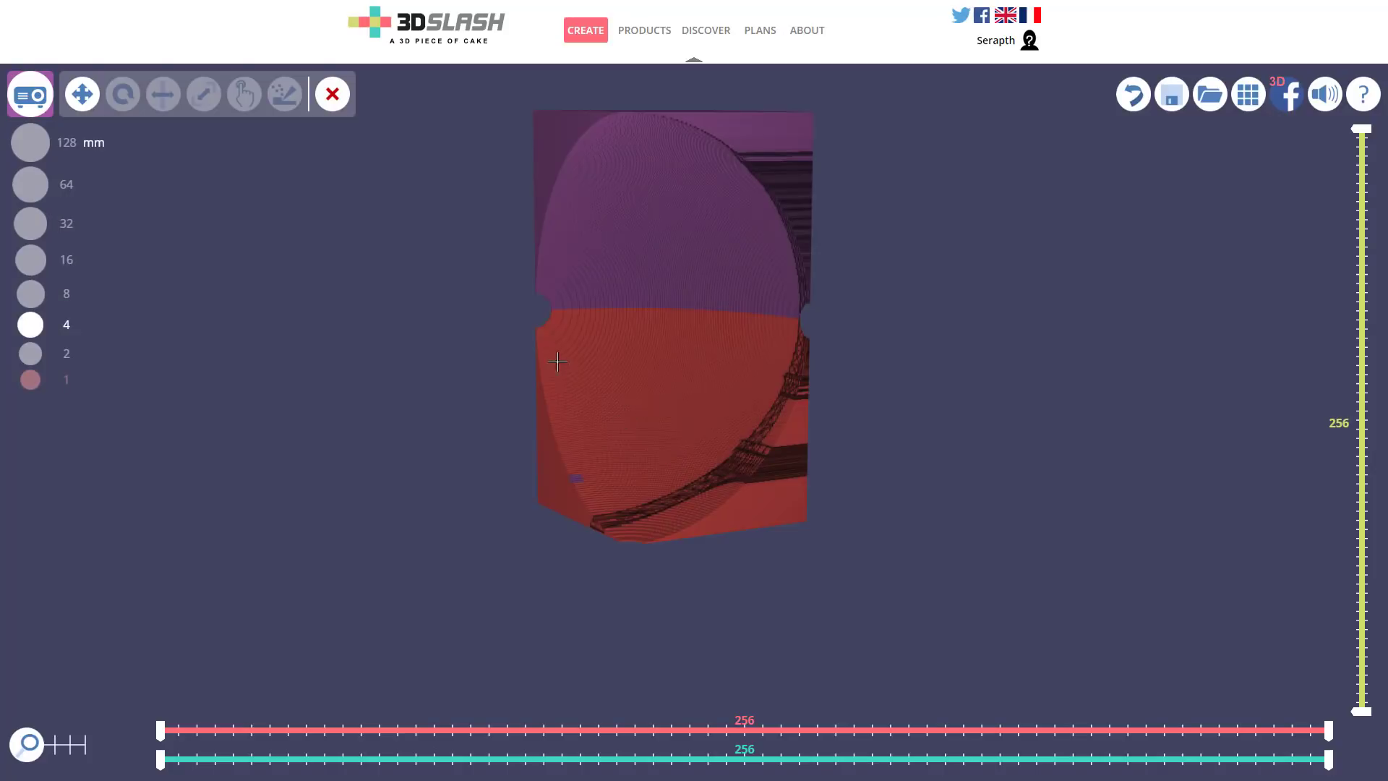
- Try to transfer the projected picture's colors to the model and engrave the image's outline
{"action": "left_click", "coordinate": [243, 95]}
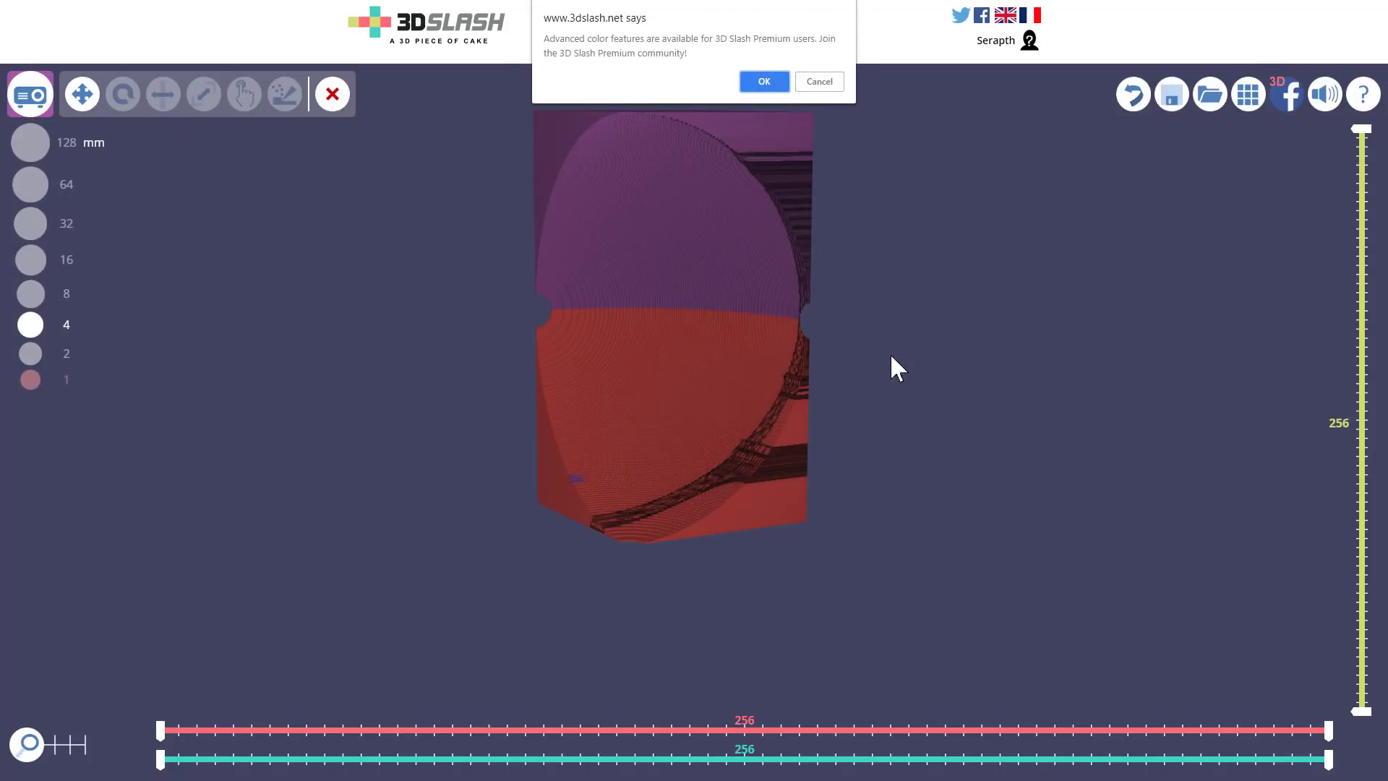
{"action": "left_click", "coordinate": [764, 81]}
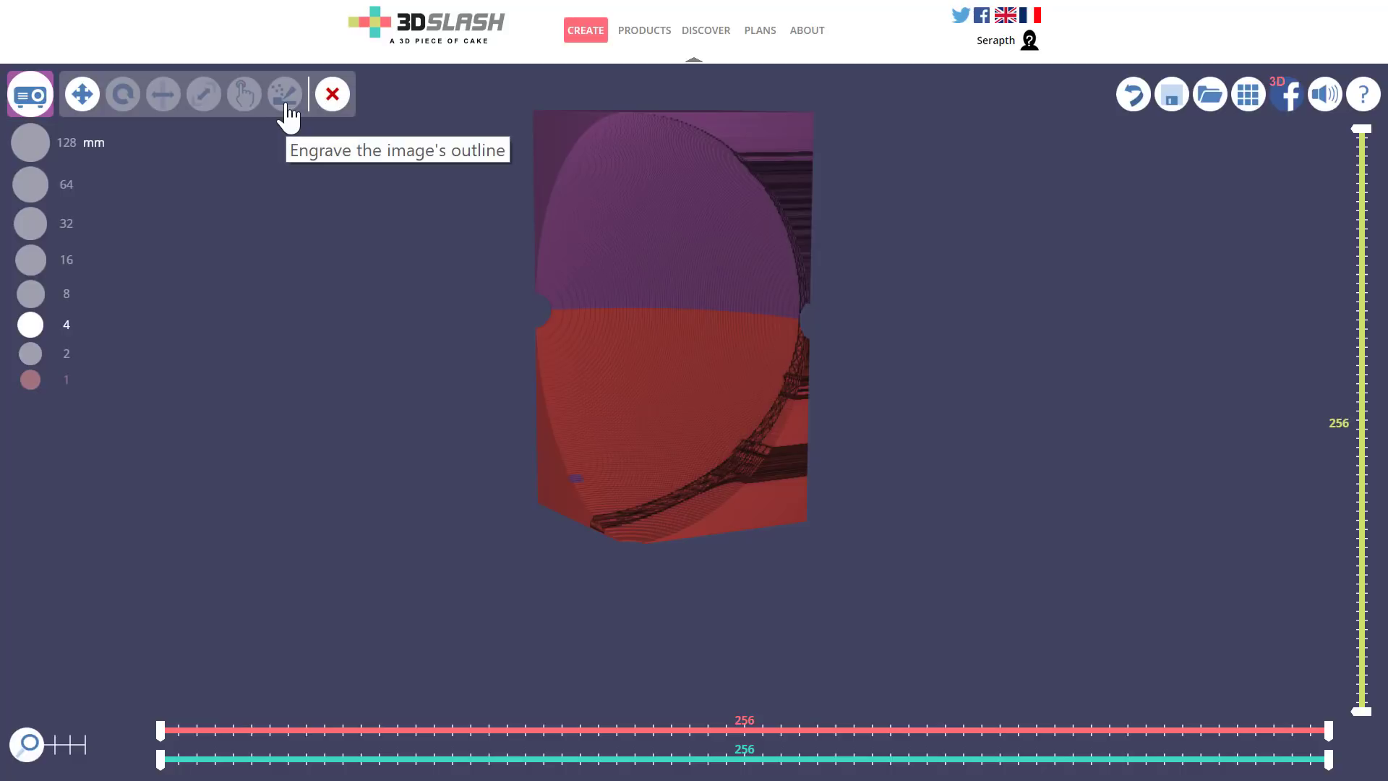
{"action": "left_click", "coordinate": [286, 113]}
{"action": "key", "text": "alt+Left"}
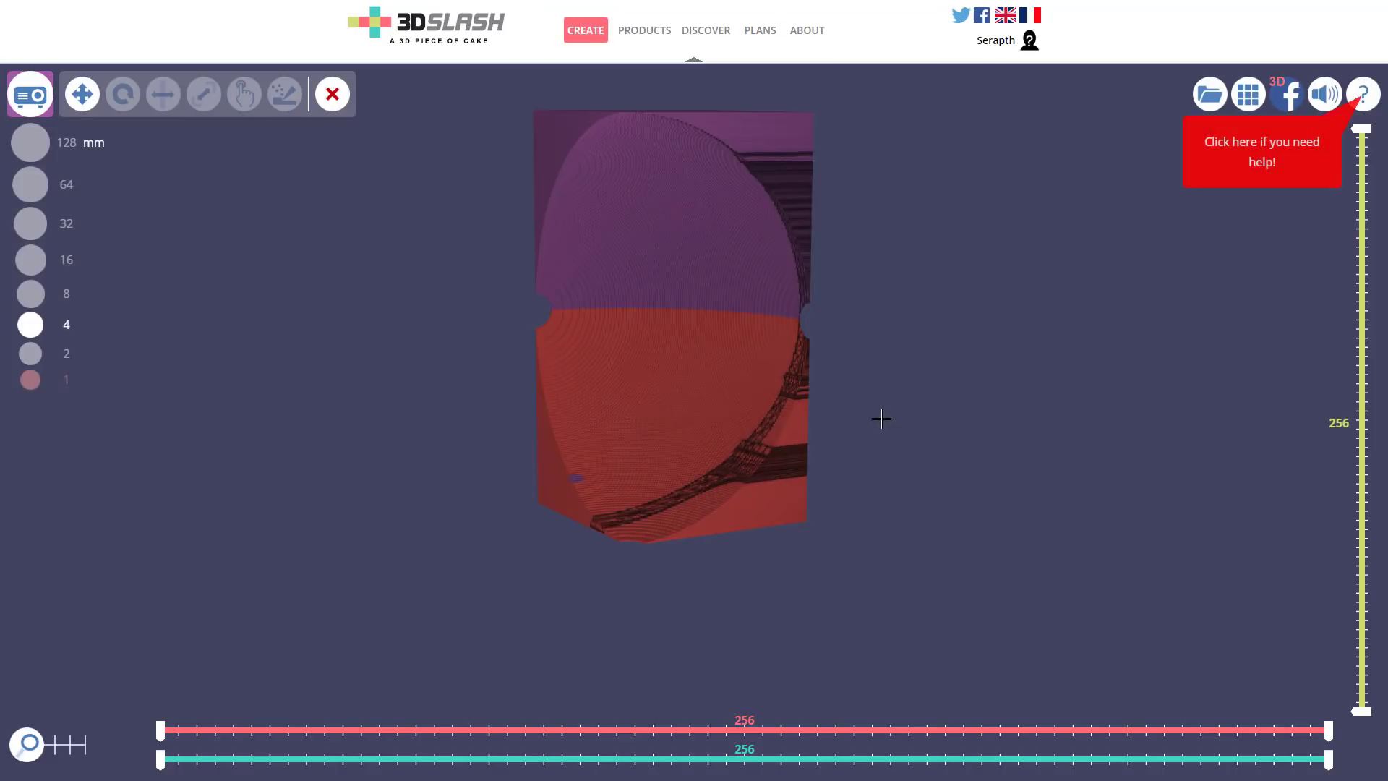
- Move the projected Eiffel Tower picture sideways to the middle of the column's flat purple-and-red face
{"action": "left_click_drag", "start_coordinate": [880, 418], "coordinate": [145, 371]}
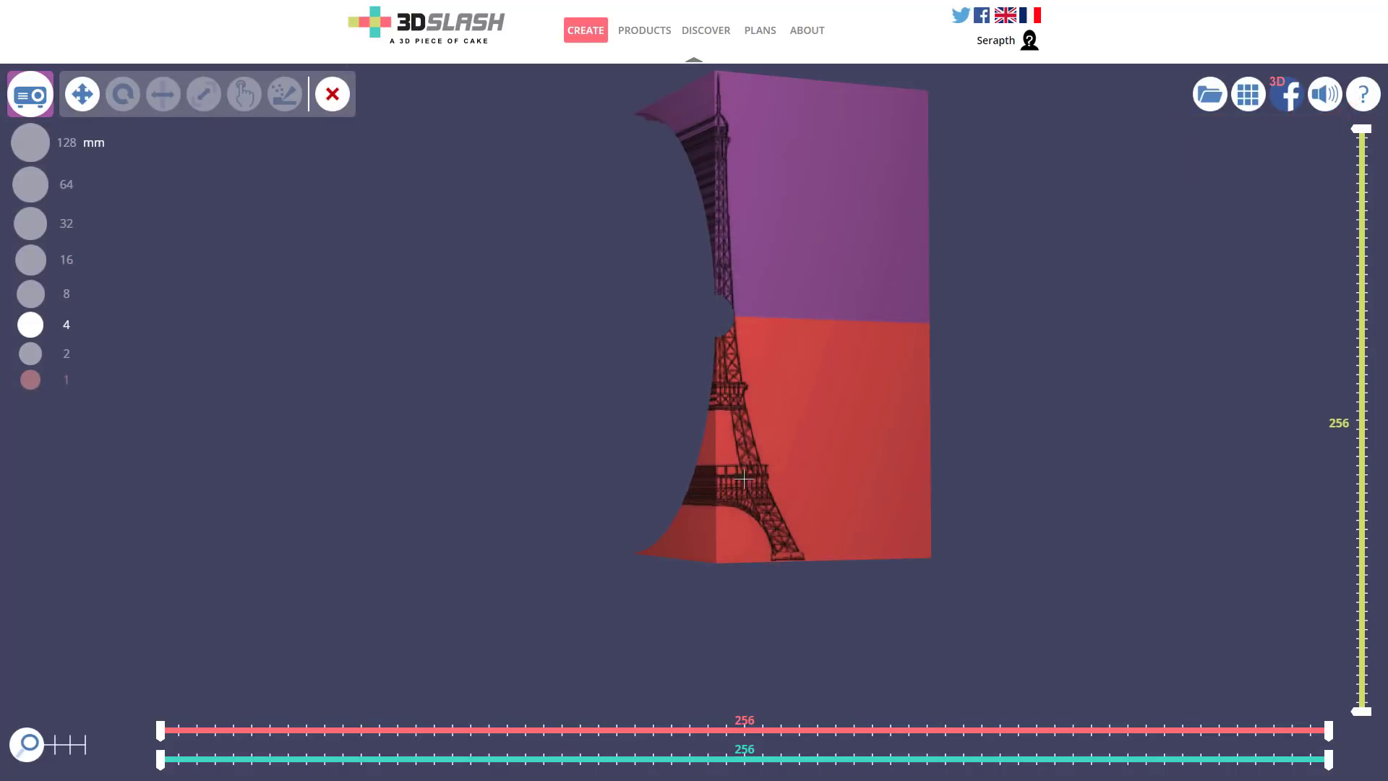
{"action": "left_click_drag", "start_coordinate": [744, 479], "coordinate": [839, 472]}
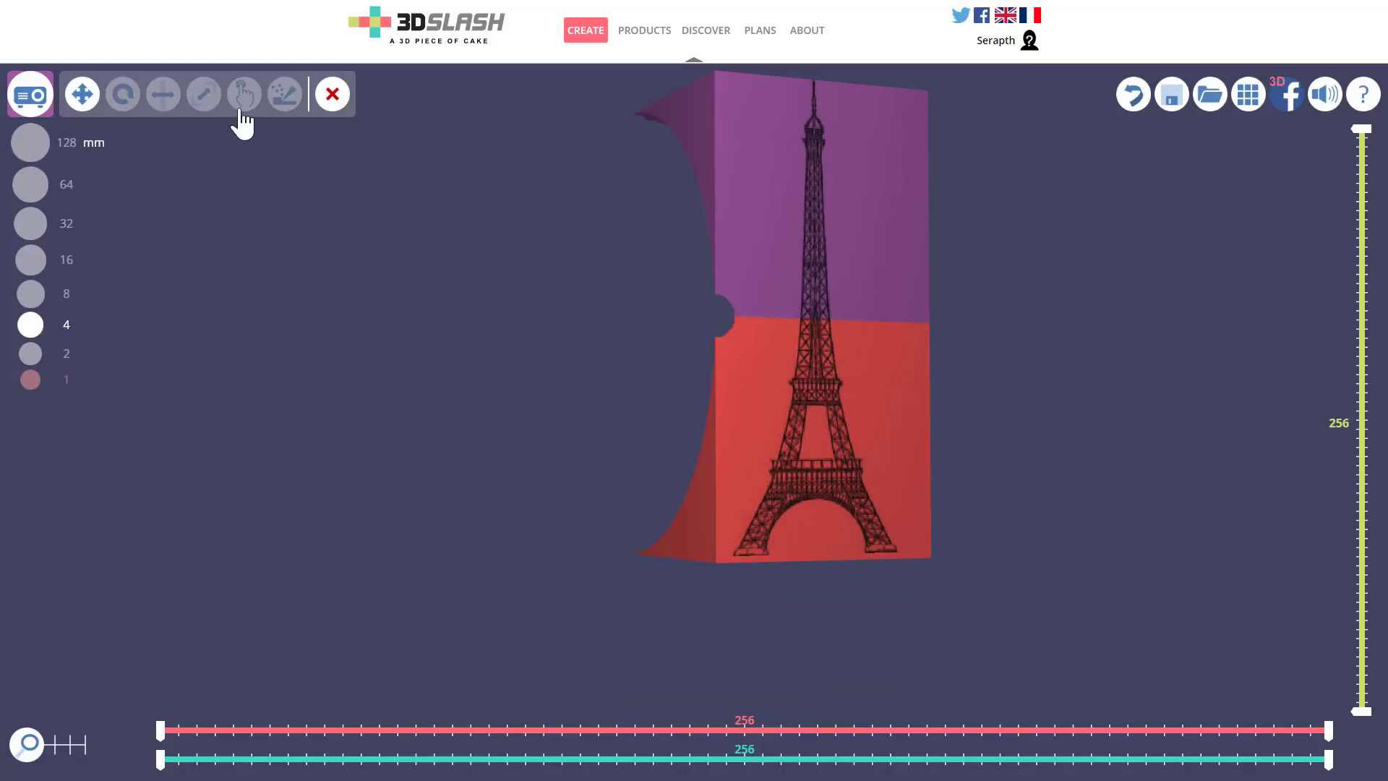
- Turn the projected Eiffel Tower into a stencil and chip 4 mm cubes out of the tower's purple middle section
{"action": "left_click", "coordinate": [280, 97]}
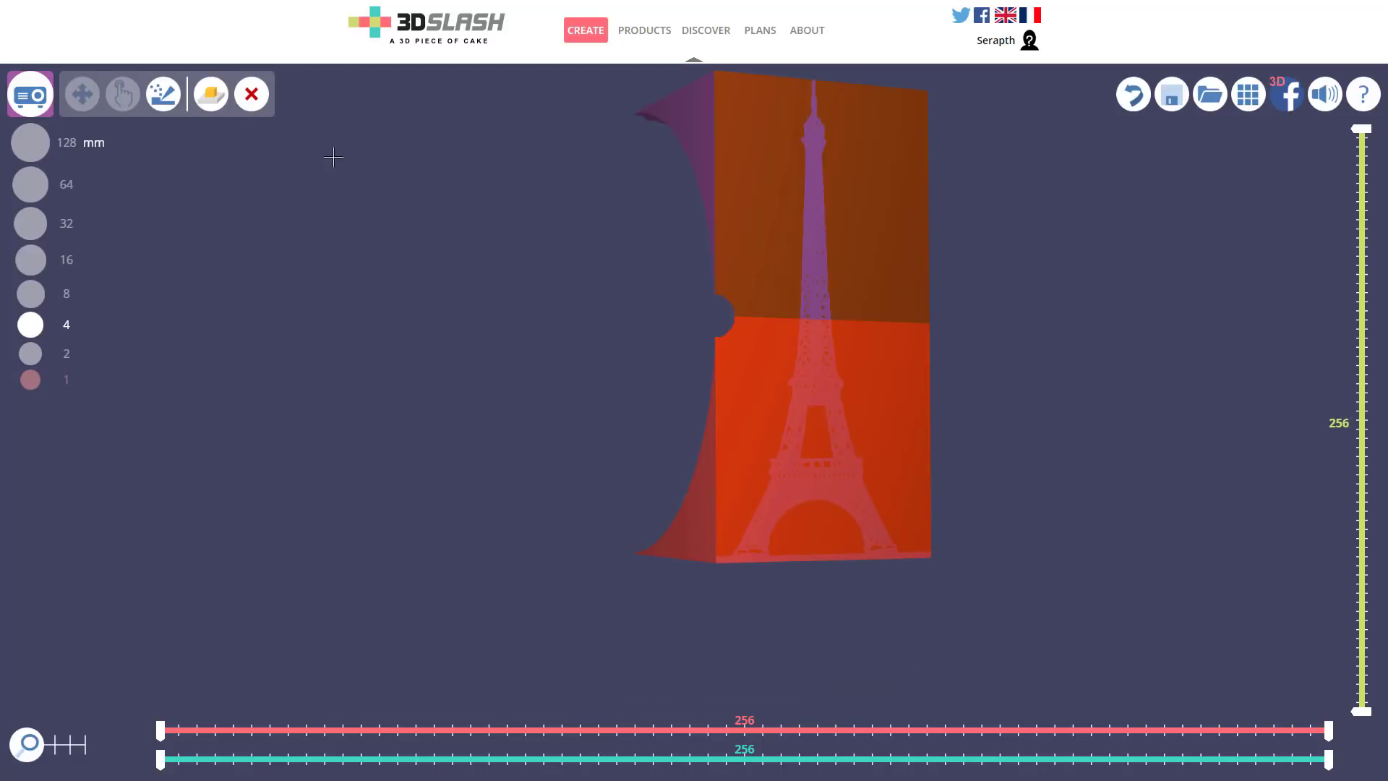
{"action": "left_click_drag", "start_coordinate": [577, 322], "coordinate": [475, 338]}
{"action": "scroll", "coordinate": [793, 270], "scroll_direction": "up", "scroll_amount": 1}
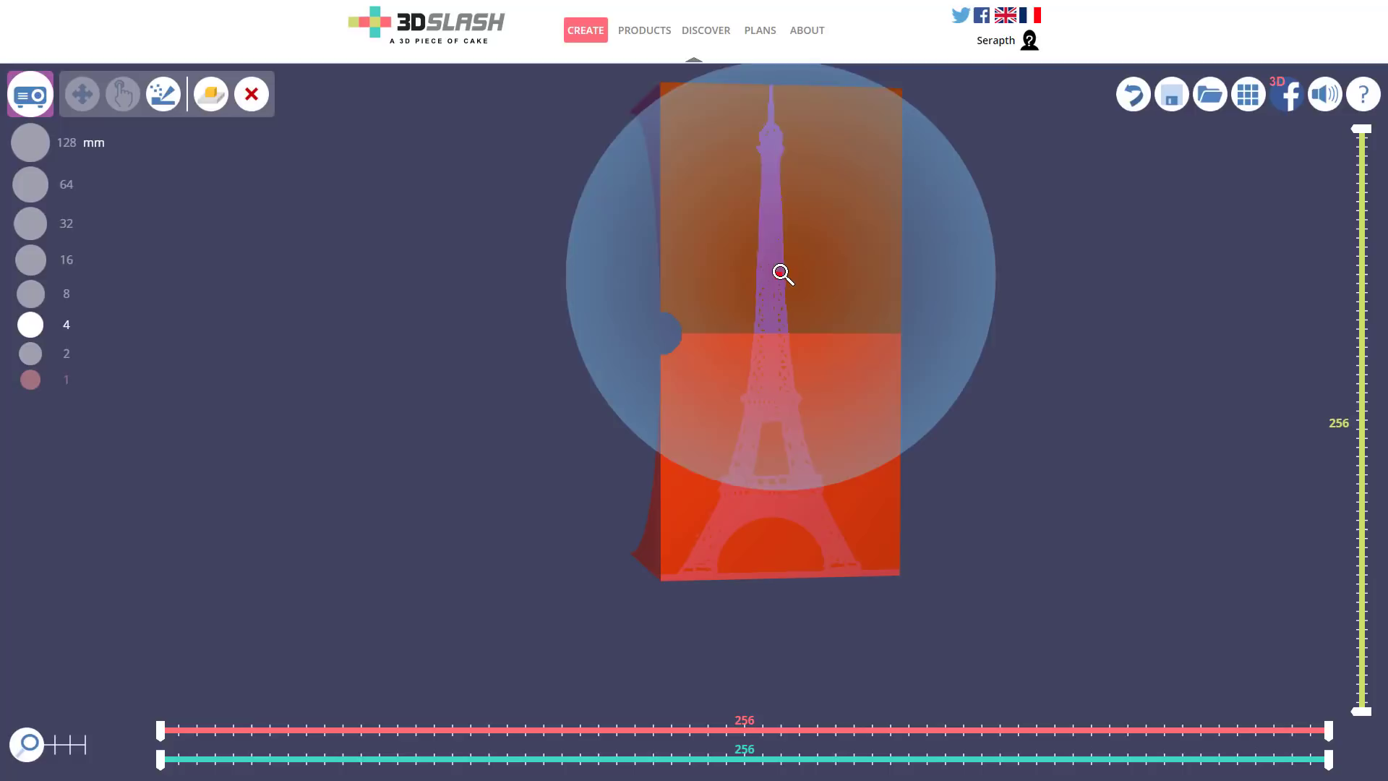
{"action": "left_click", "coordinate": [777, 311]}
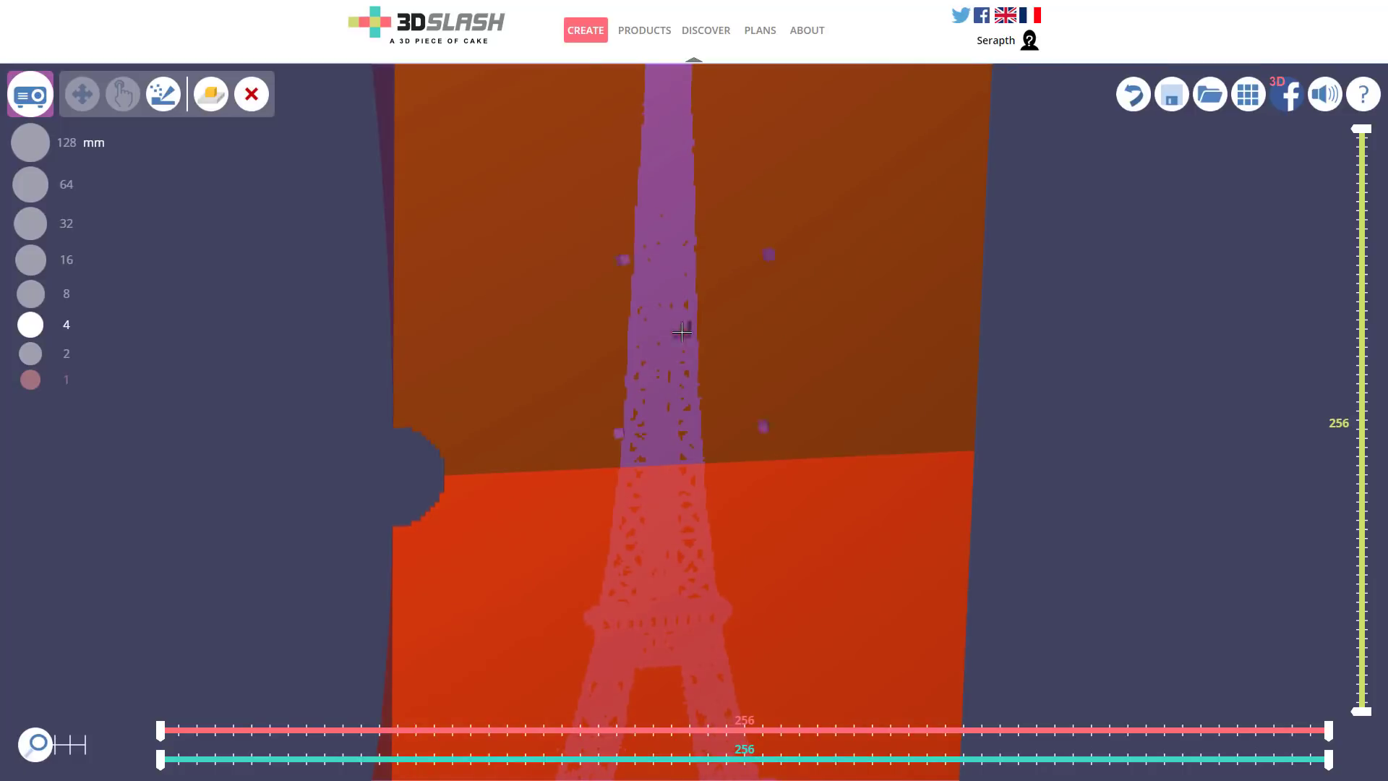
{"action": "mouse_move", "coordinate": [682, 332]}
{"action": "left_mouse_down"}
{"action": "mouse_move", "coordinate": [679, 366]}
{"action": "mouse_move", "coordinate": [648, 314]}
{"action": "mouse_move", "coordinate": [653, 220]}
{"action": "left_mouse_up"}
{"action": "right_click_drag", "start_coordinate": [654, 181], "coordinate": [656, 260]}
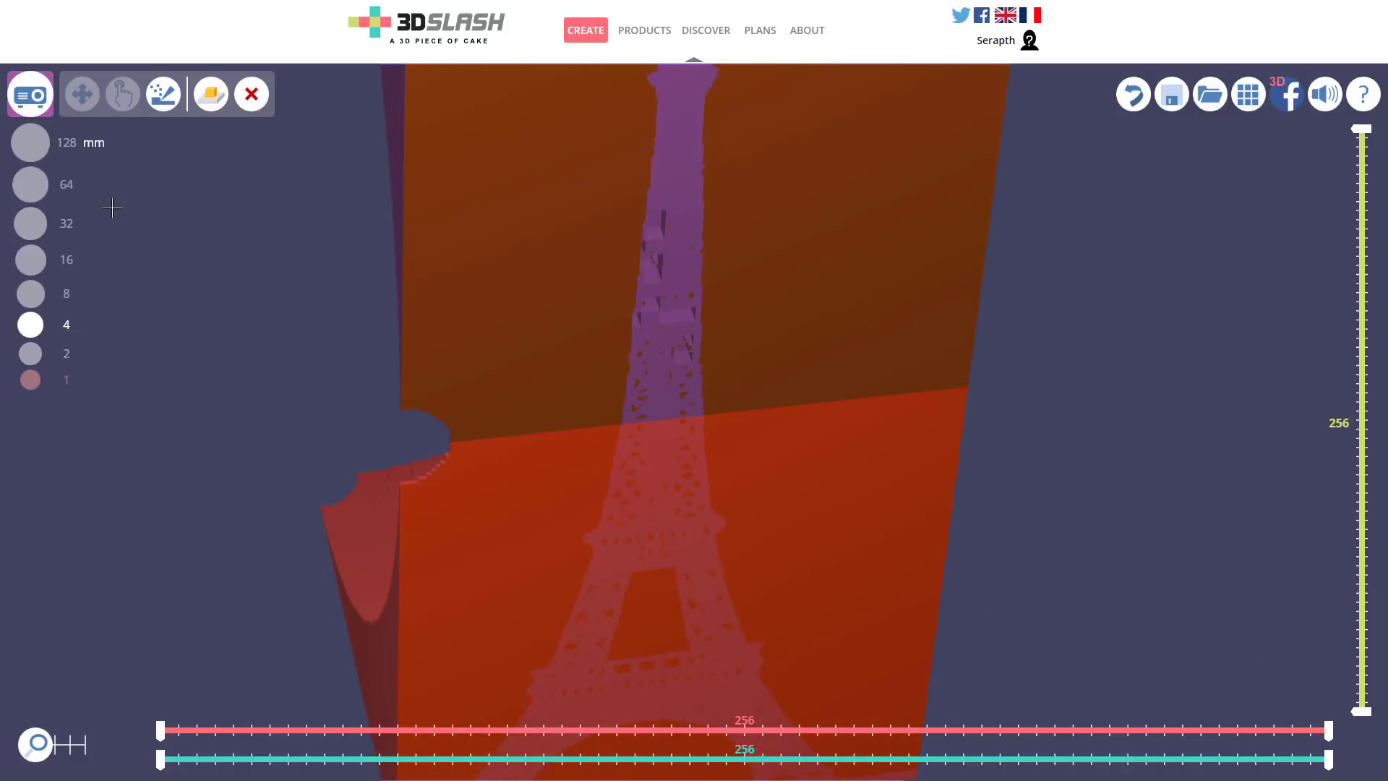
- Set the cube size to 32 mm and carve the tower's shaft and tip through the stencil, down past the purple-red boundary
{"action": "left_click", "coordinate": [30, 224]}
{"action": "left_click_drag", "start_coordinate": [658, 369], "coordinate": [658, 140]}
{"action": "mouse_move", "coordinate": [744, 230]}
{"action": "right_mouse_down"}
{"action": "mouse_move", "coordinate": [757, 248]}
{"action": "mouse_move", "coordinate": [657, 119]}
{"action": "mouse_move", "coordinate": [579, 134]}
{"action": "right_mouse_up"}
{"action": "scroll", "coordinate": [579, 134], "scroll_direction": "down", "scroll_amount": 3}
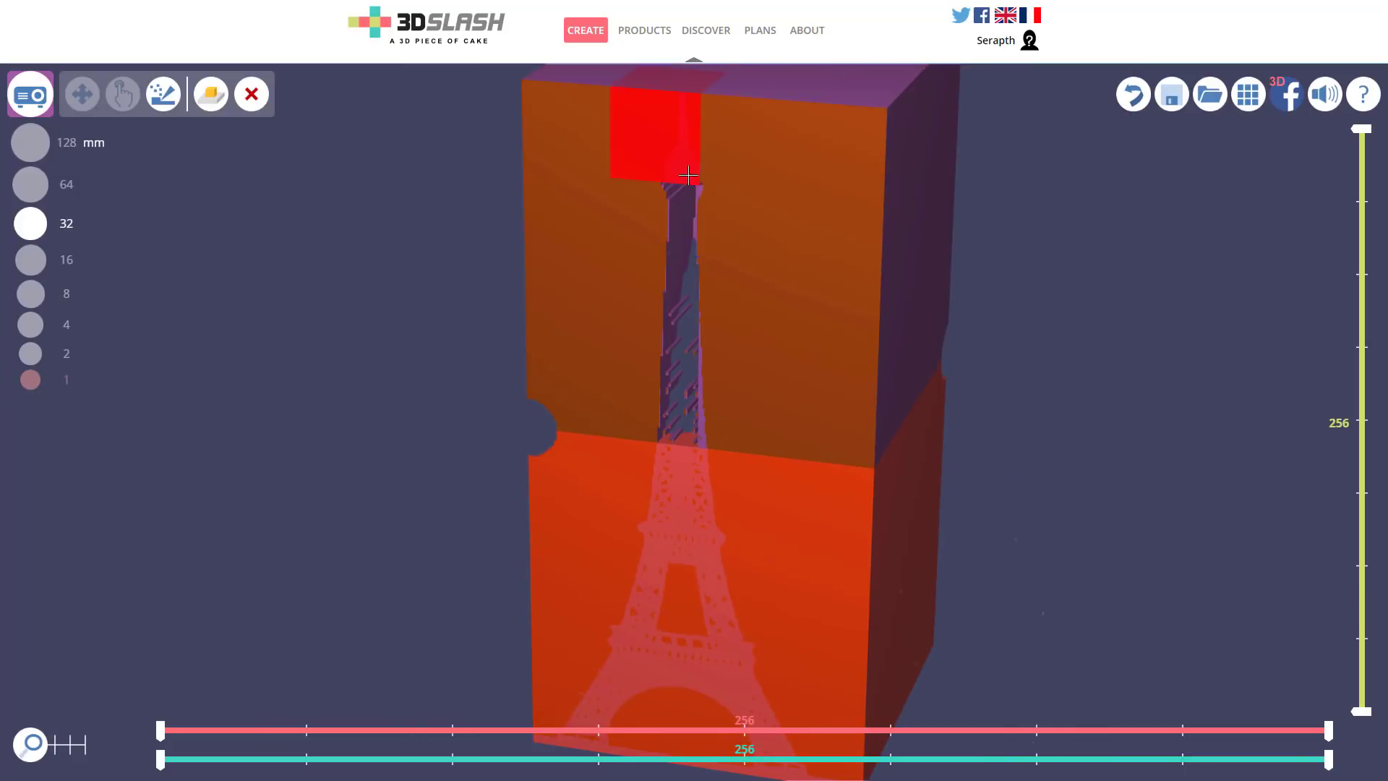
{"action": "left_click", "coordinate": [684, 164]}
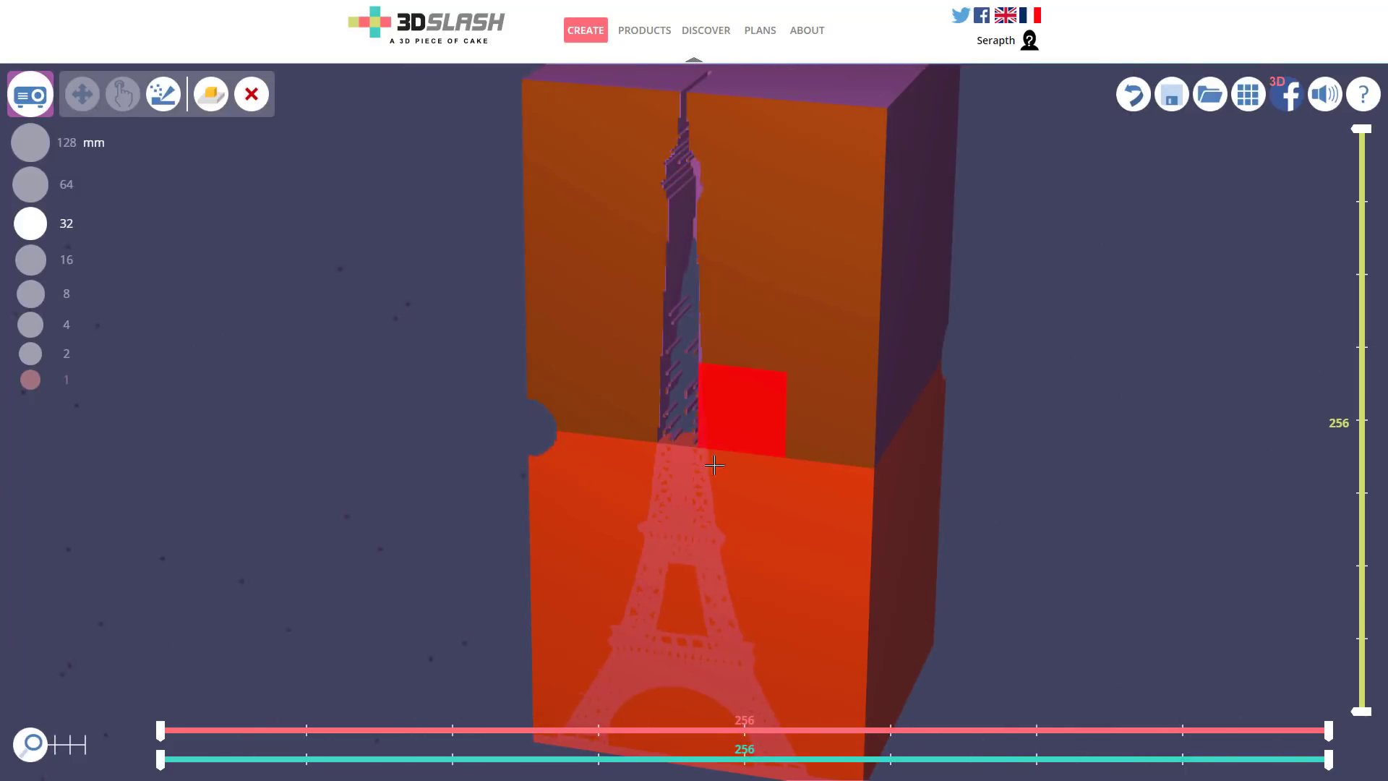
{"action": "left_click", "coordinate": [654, 480]}
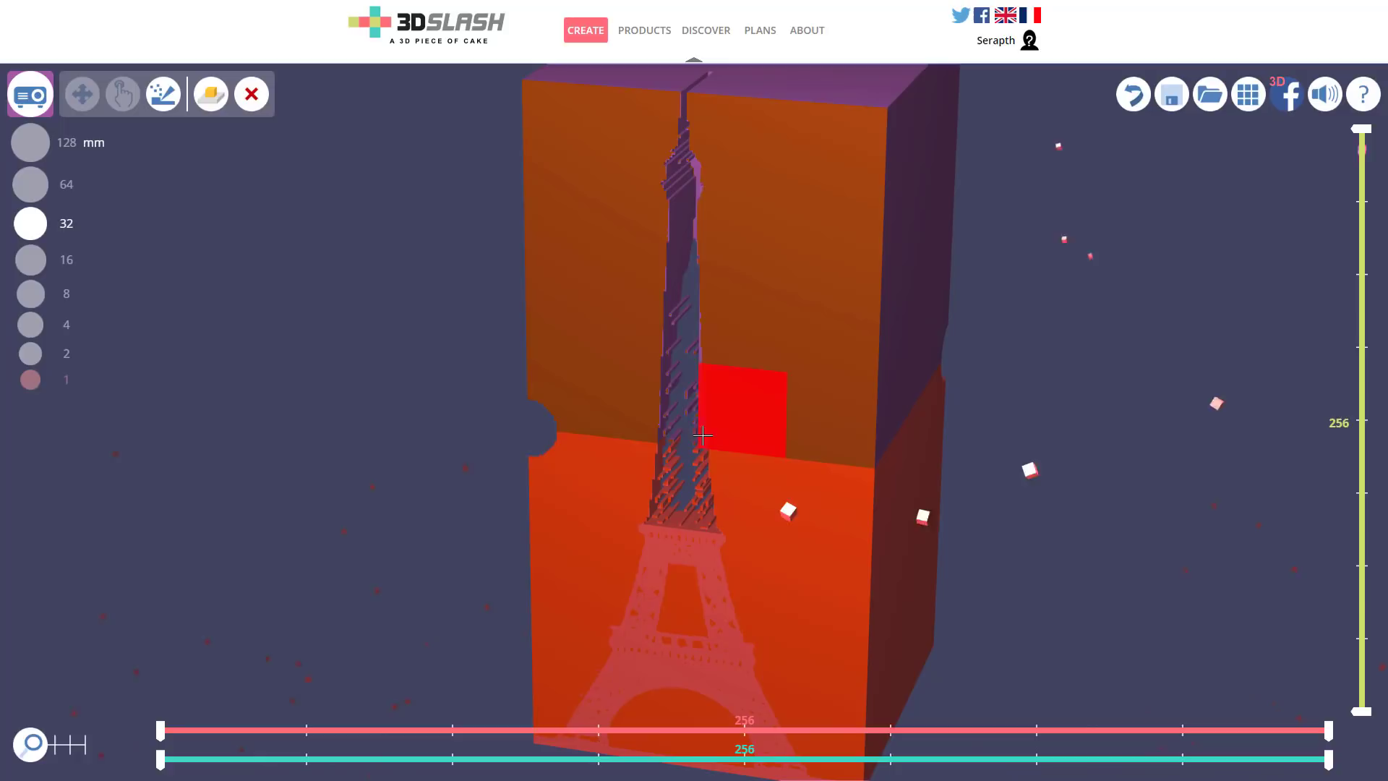
- Carve the tower's upper legs and the platform above the arch through the stencil in the red half
{"action": "right_click_drag", "start_coordinate": [698, 378], "coordinate": [1039, 348]}
{"action": "left_click", "coordinate": [648, 566]}
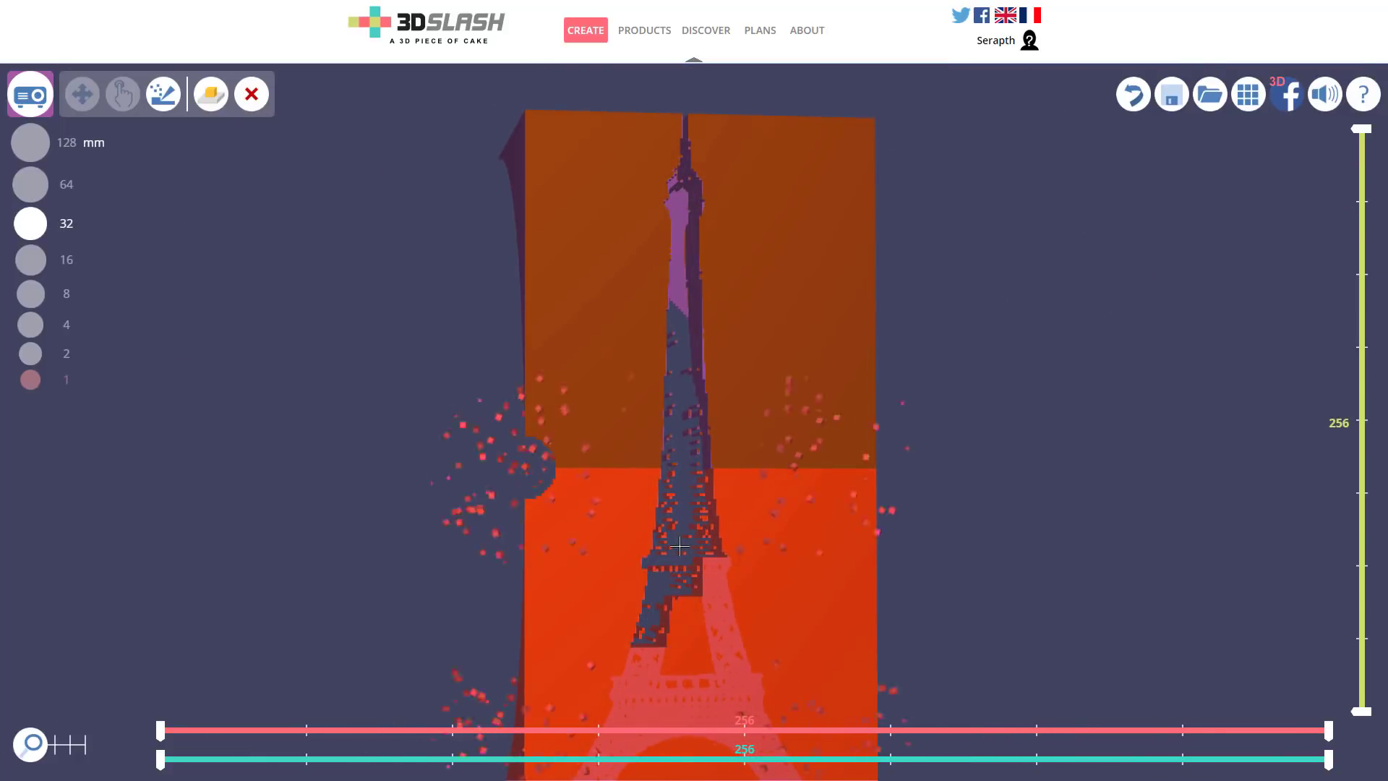
{"action": "left_click", "coordinate": [782, 609]}
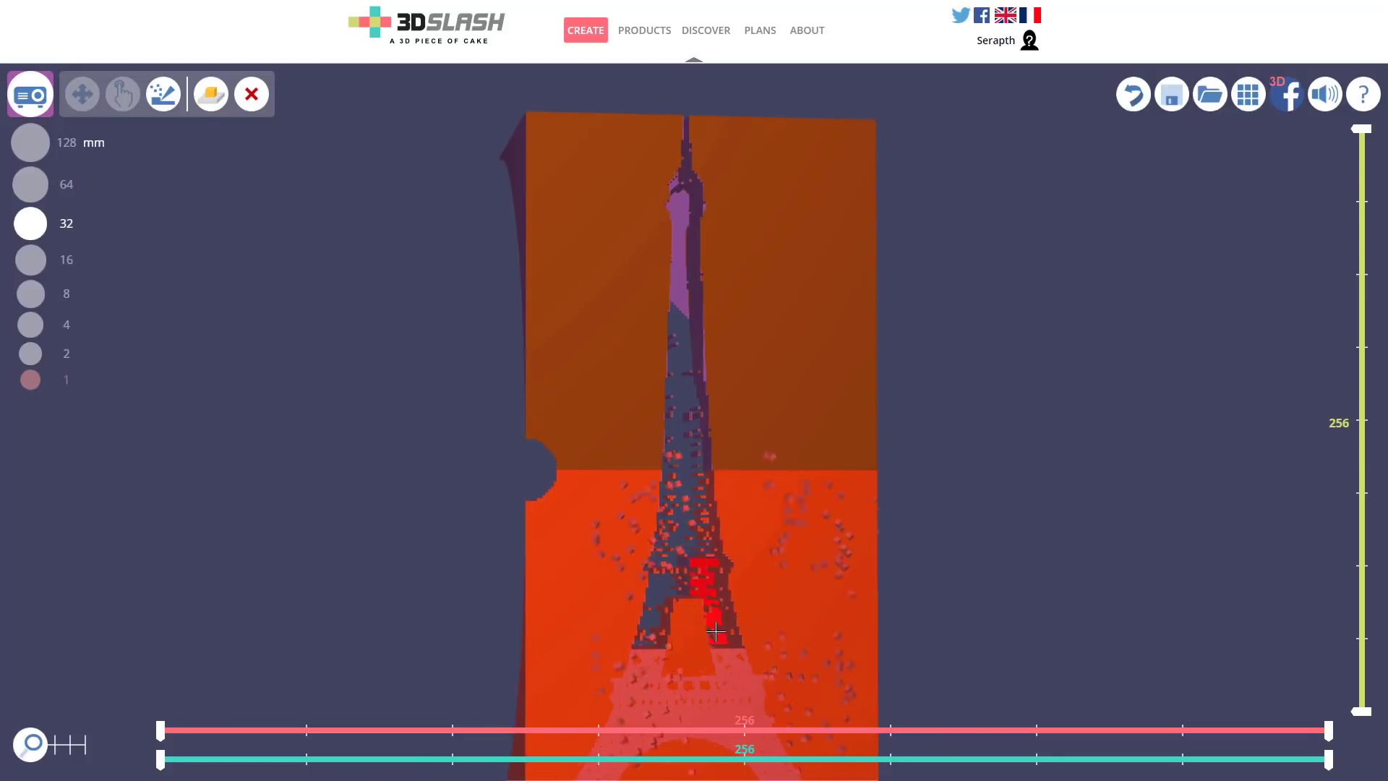
{"action": "right_click_drag", "start_coordinate": [904, 511], "coordinate": [744, 542]}
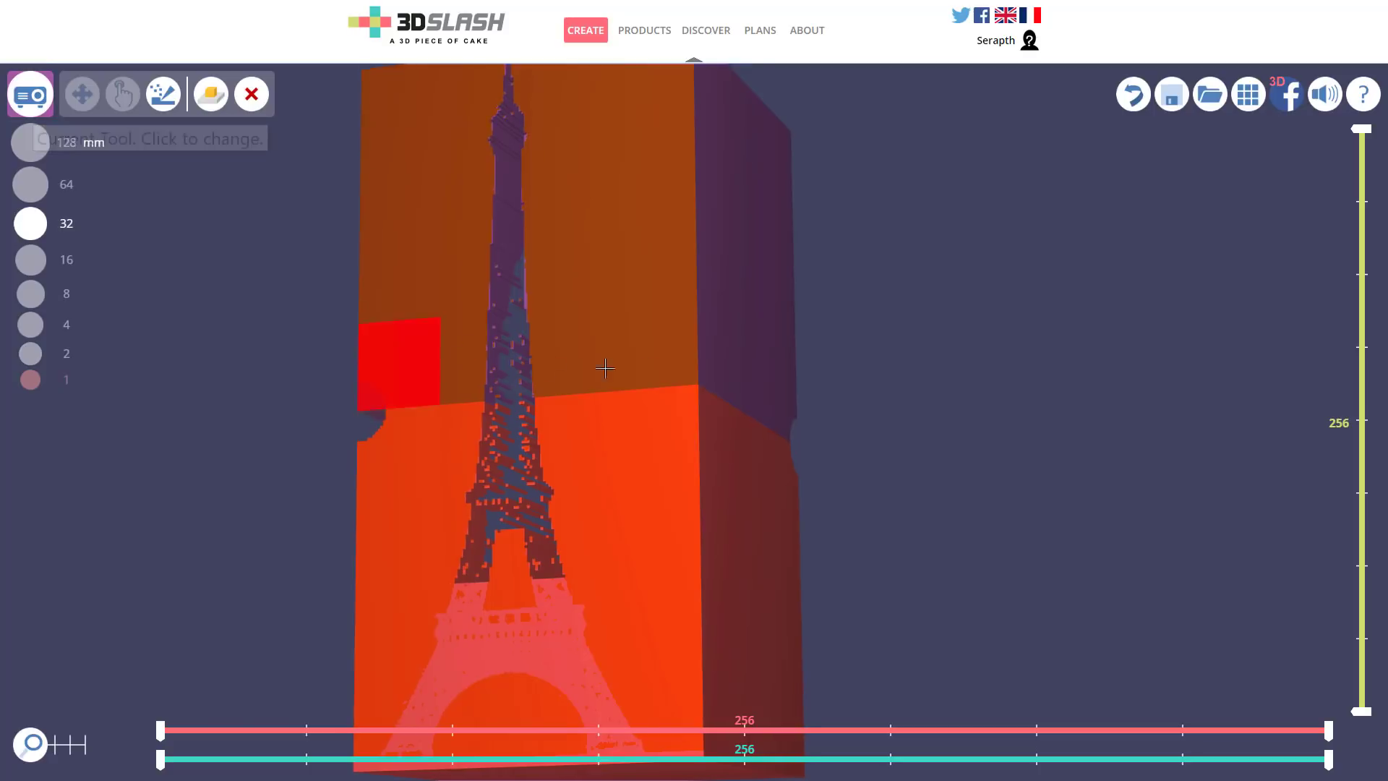
{"action": "right_click_drag", "start_coordinate": [608, 362], "coordinate": [587, 405]}
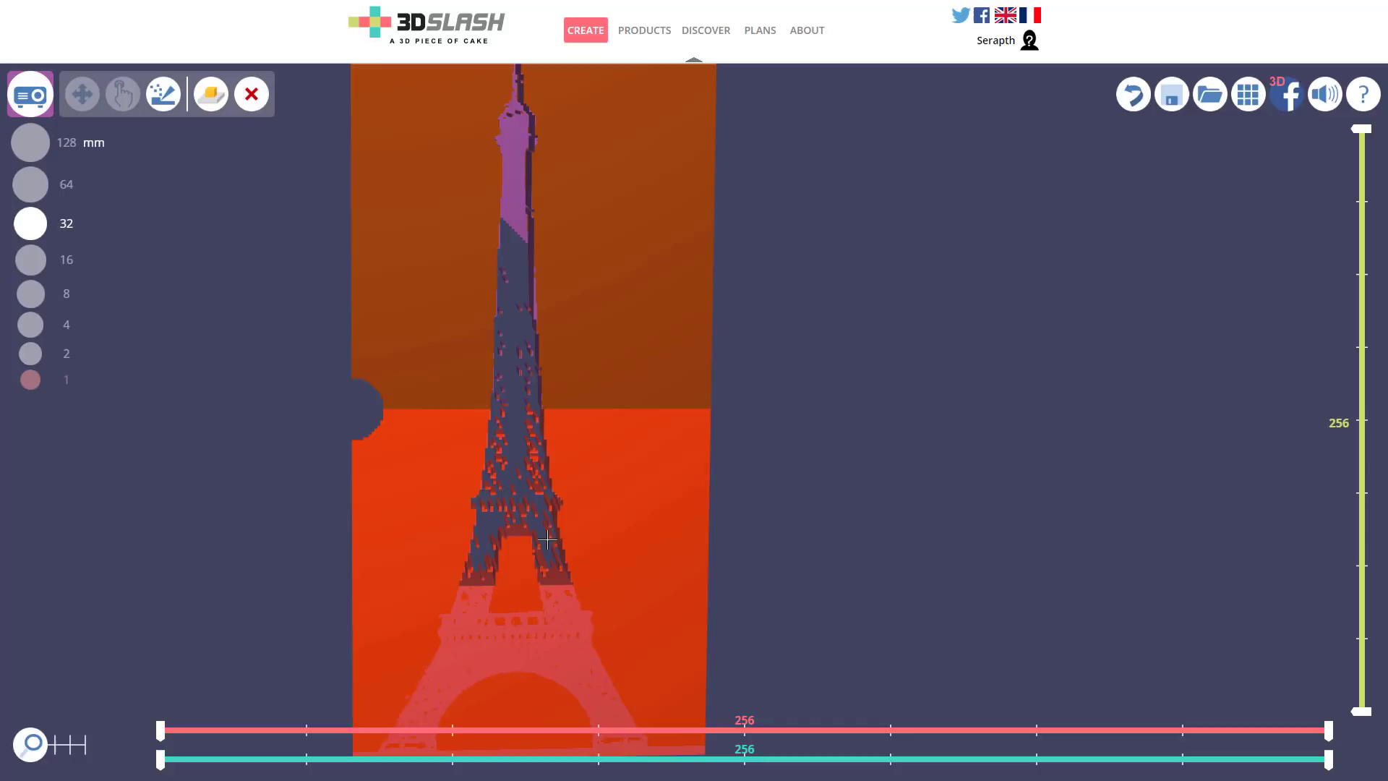
{"action": "left_click", "coordinate": [552, 610]}
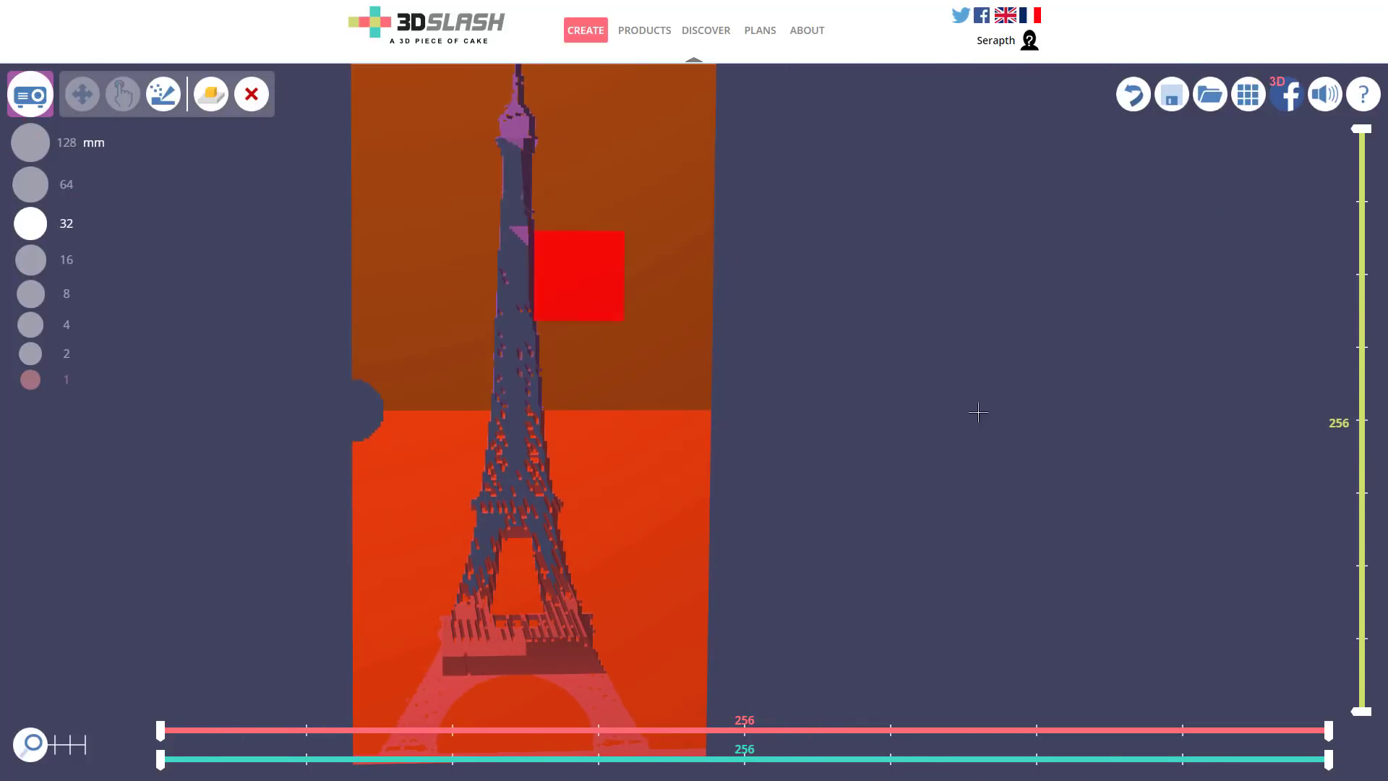
{"action": "right_click_drag", "start_coordinate": [976, 409], "coordinate": [985, 463]}
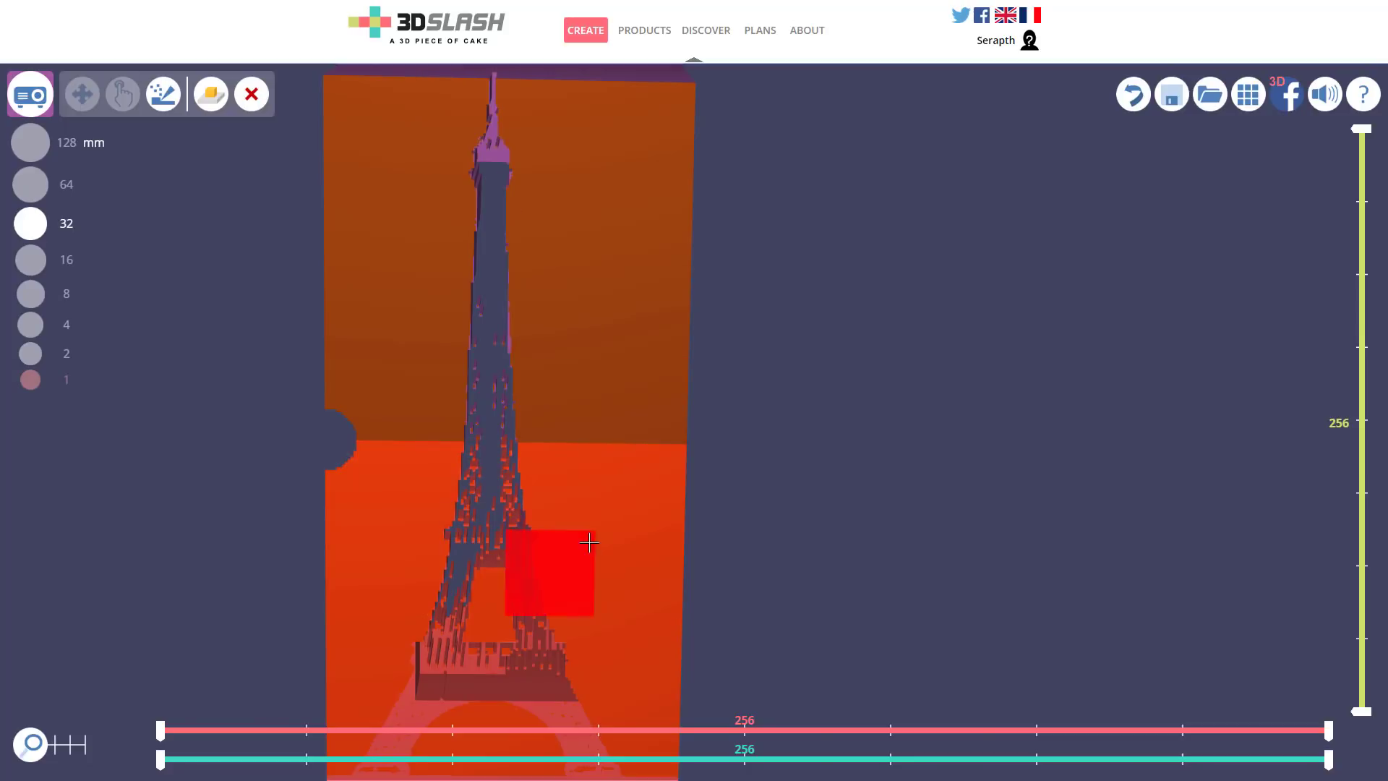
- Examine the engraved tower from the front and sides and from the hollowed back of the column
{"action": "right_click_drag", "start_coordinate": [586, 538], "coordinate": [940, 492]}
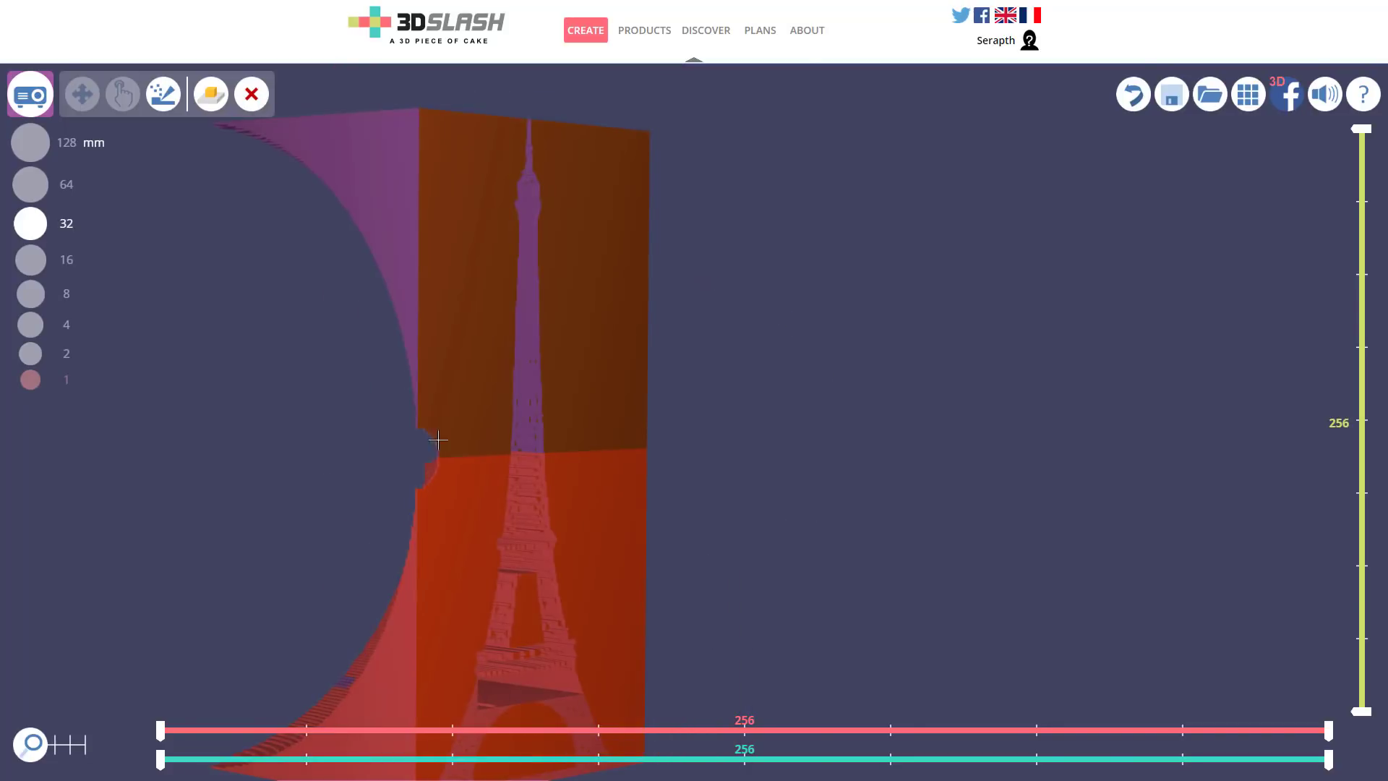
{"action": "right_click_drag", "start_coordinate": [538, 473], "coordinate": [1041, 535]}
{"action": "right_click_drag", "start_coordinate": [471, 353], "coordinate": [429, 487]}
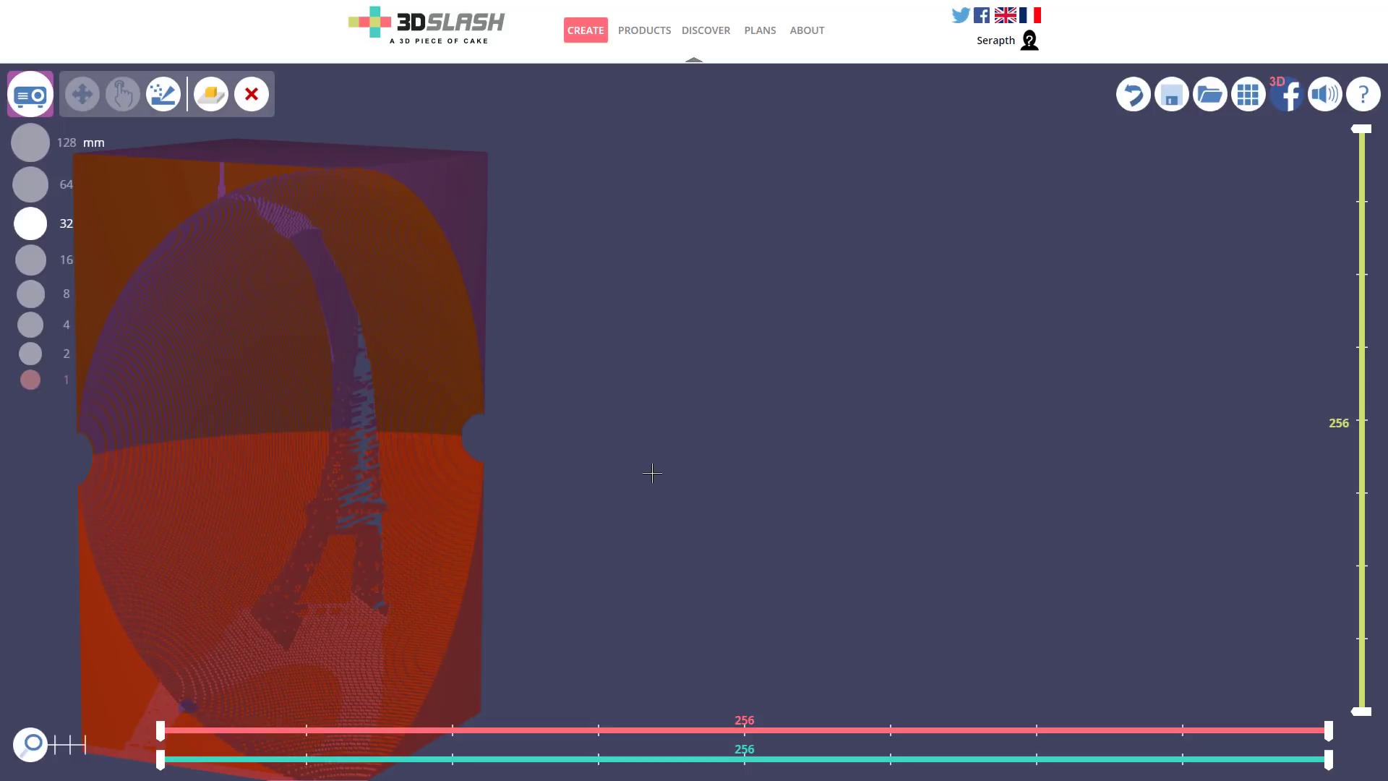
{"action": "right_click_drag", "start_coordinate": [604, 458], "coordinate": [250, 454]}
{"action": "right_click_drag", "start_coordinate": [688, 462], "coordinate": [540, 386]}
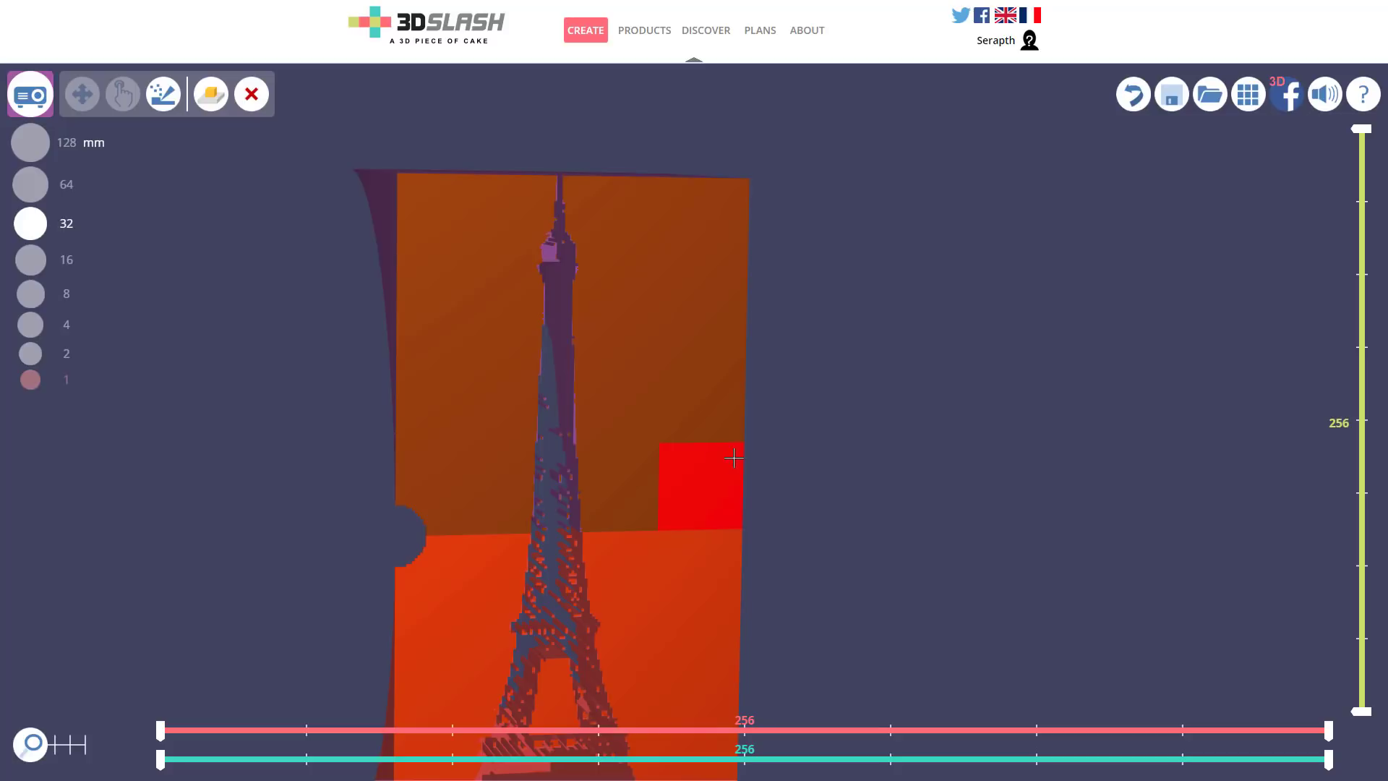
{"action": "scroll", "coordinate": [840, 446], "scroll_direction": "up", "scroll_amount": 4}
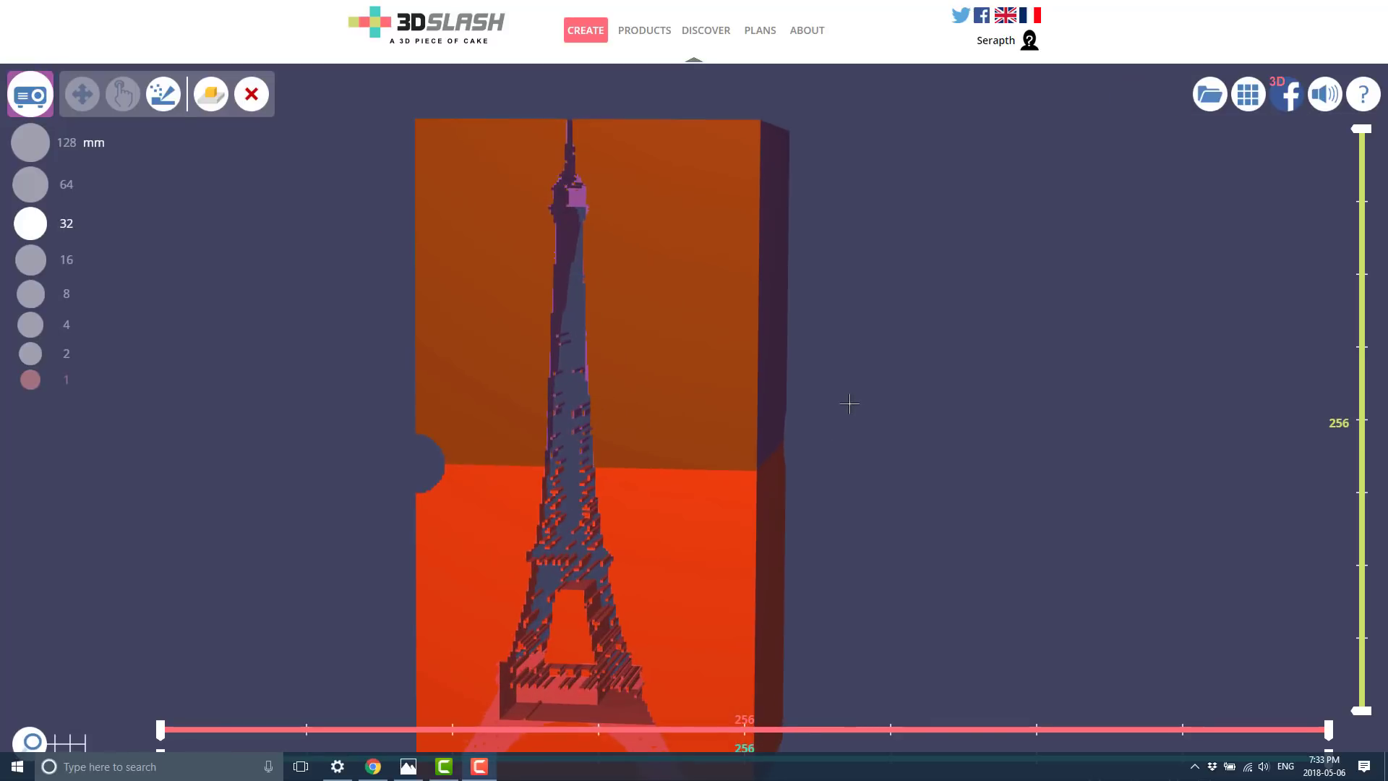
{"action": "scroll", "coordinate": [850, 404], "scroll_direction": "down", "scroll_amount": 3}
{"action": "scroll", "coordinate": [850, 404], "scroll_direction": "up", "scroll_amount": 3}
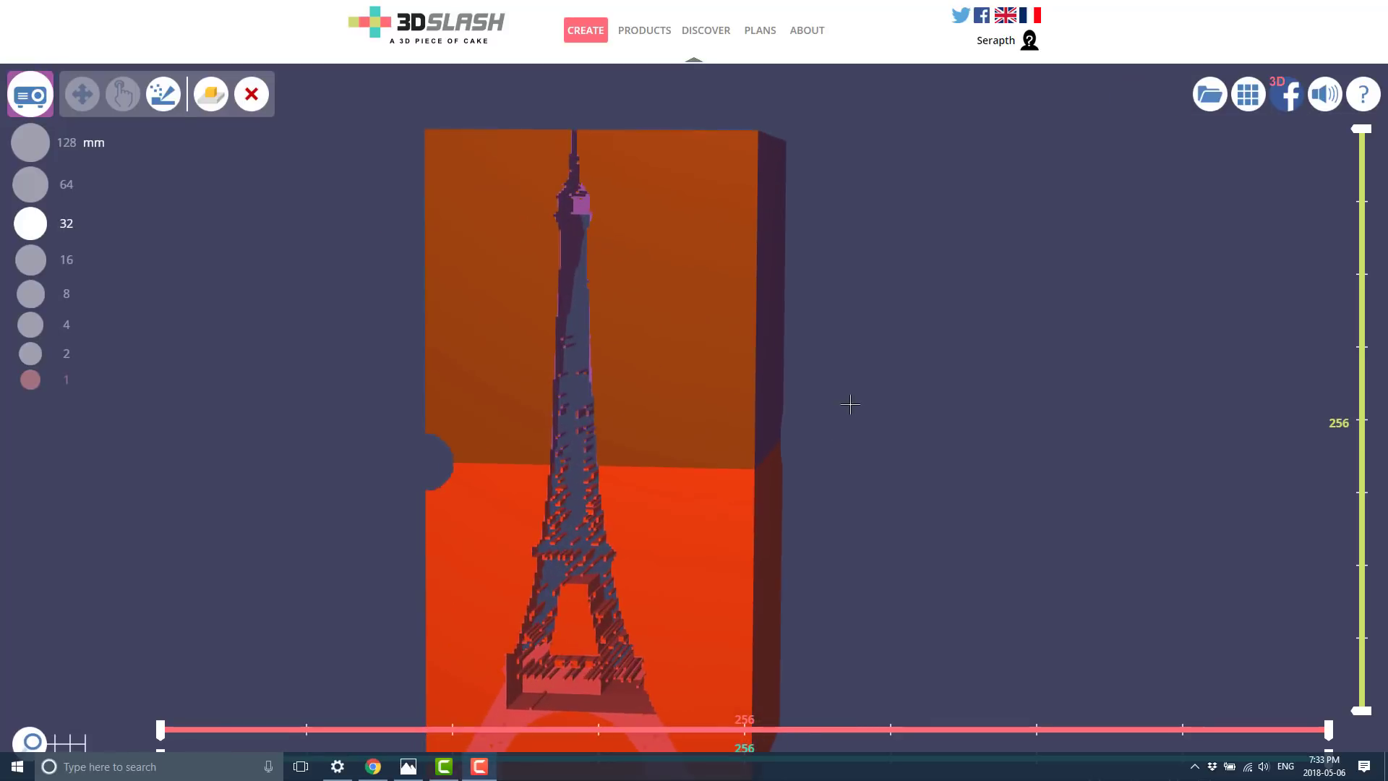
{"action": "scroll", "coordinate": [850, 404], "scroll_direction": "up", "scroll_amount": 2}
{"action": "right_click_drag", "start_coordinate": [849, 404], "coordinate": [923, 381]}
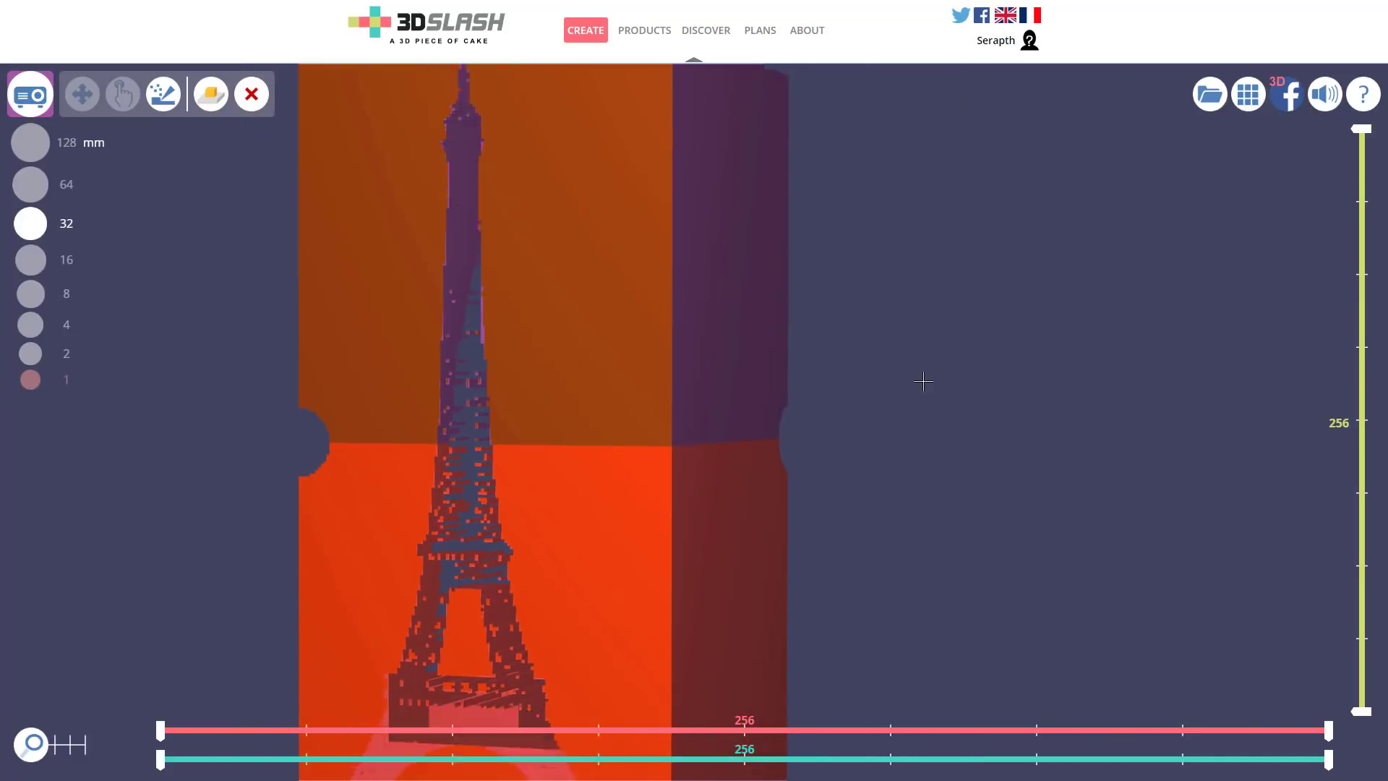
{"action": "scroll", "coordinate": [924, 381], "scroll_direction": "down", "scroll_amount": 3}
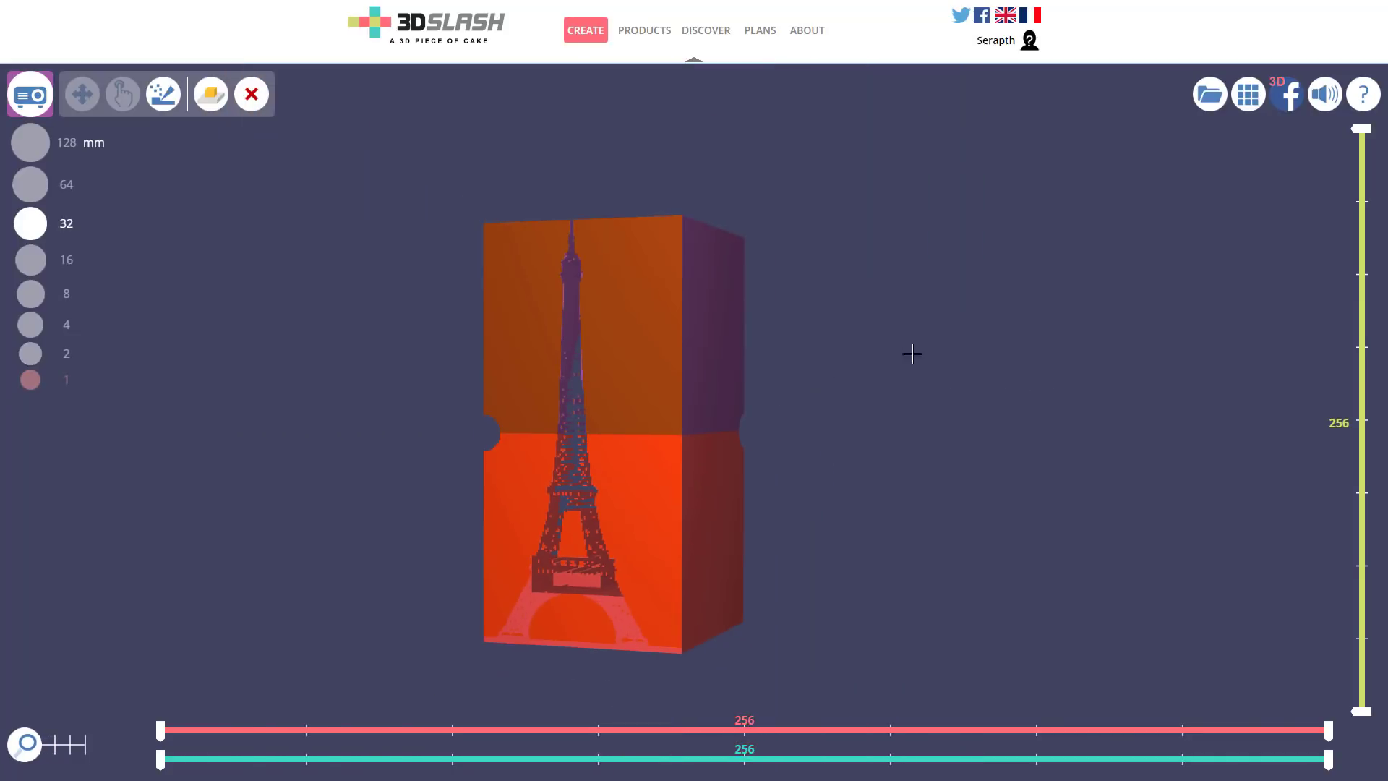
- Request an FBX download of the model from the export options, then close them
{"action": "left_click", "coordinate": [1249, 94]}
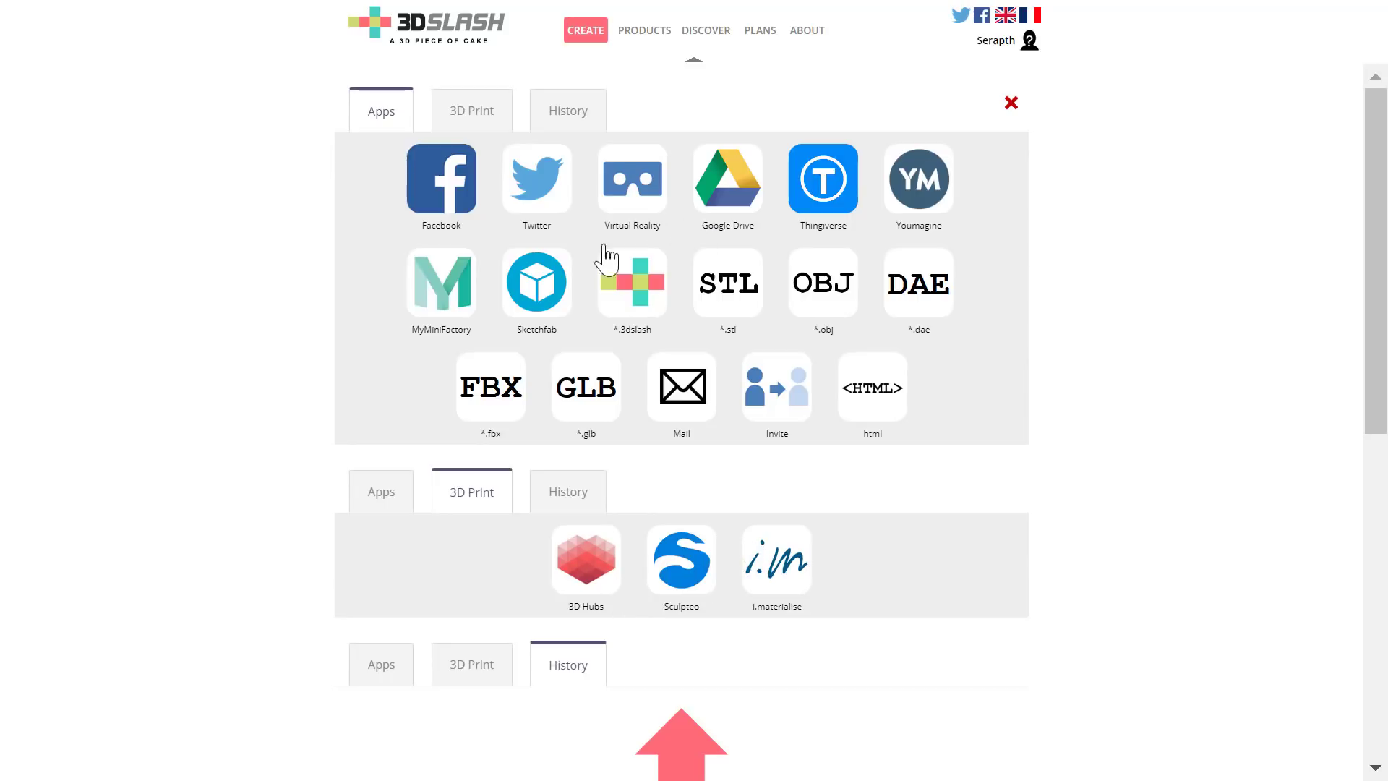
{"action": "left_click", "coordinate": [497, 397]}
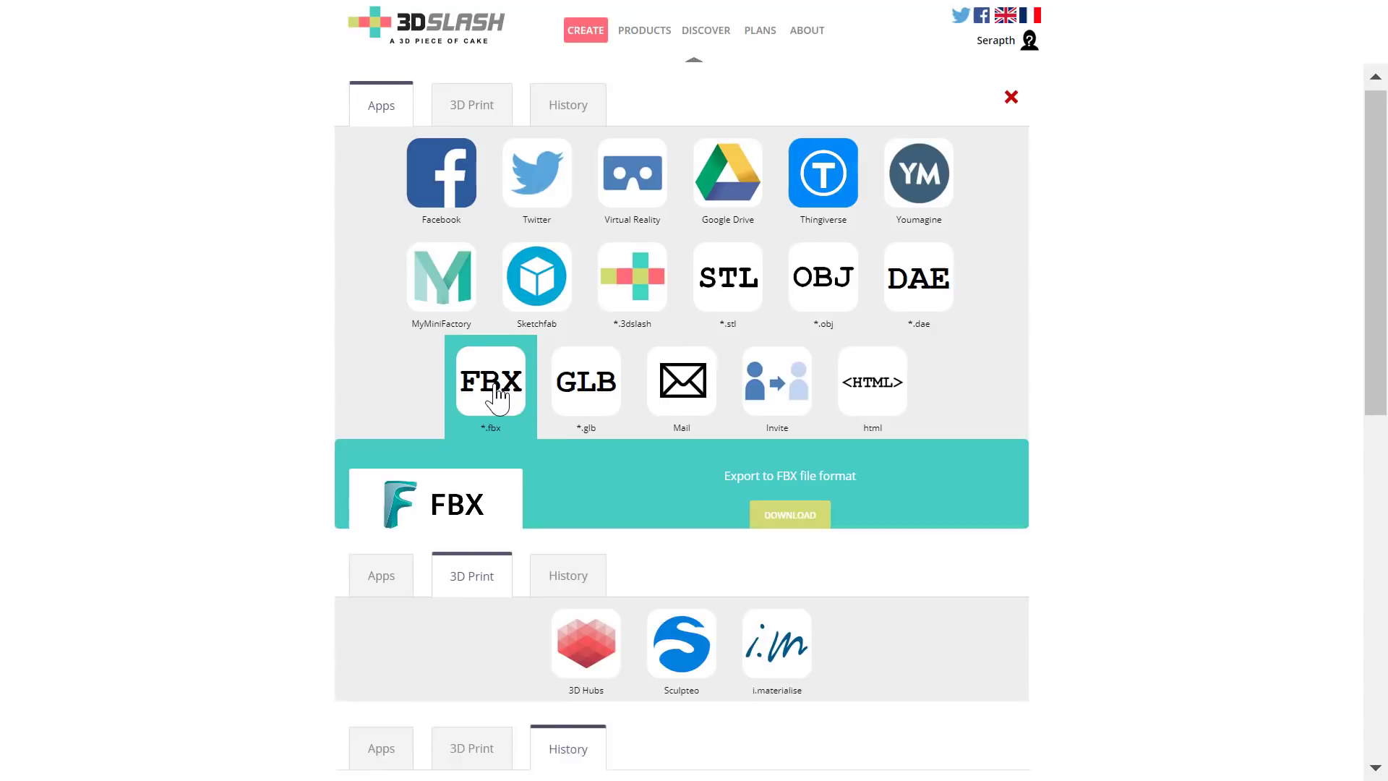
{"action": "left_click", "coordinate": [795, 506]}
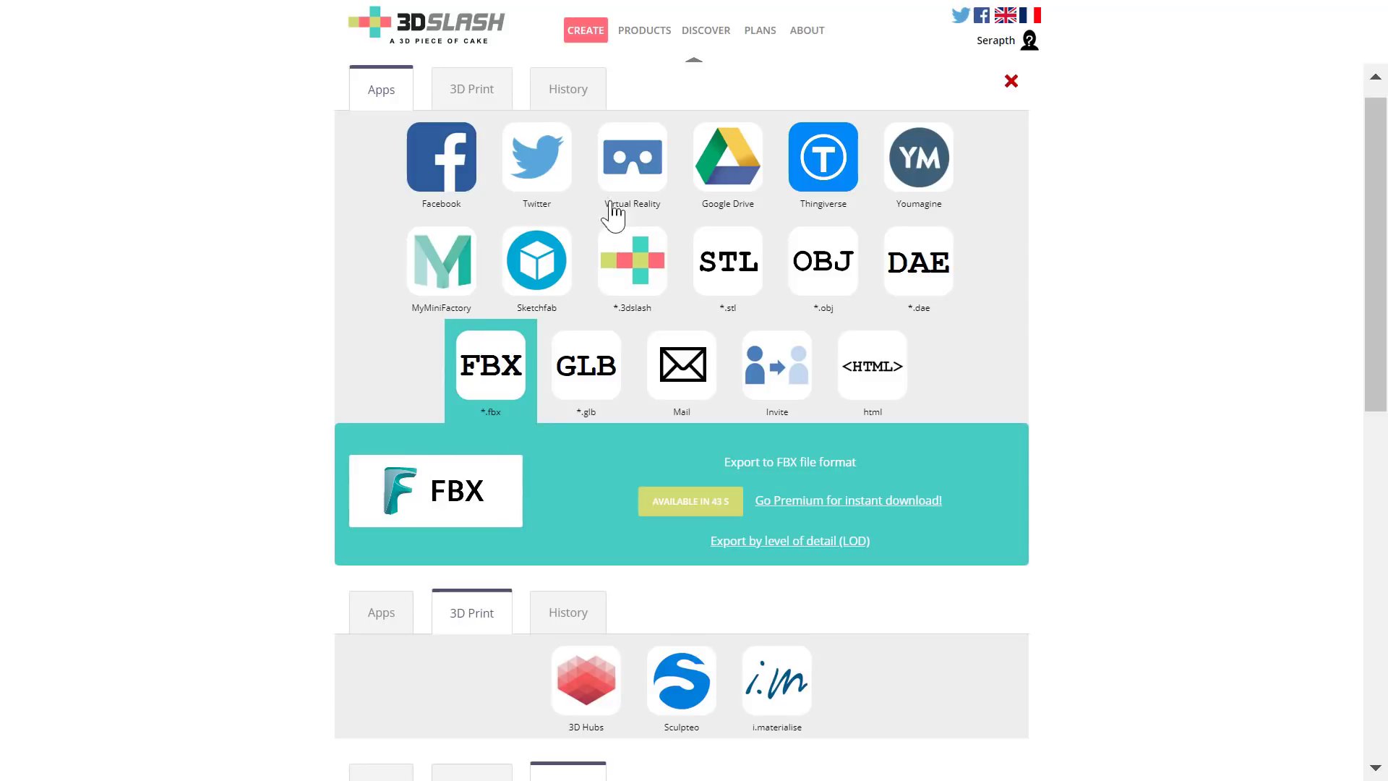
{"action": "left_click", "coordinate": [1011, 81]}
{"action": "right_click_drag", "start_coordinate": [652, 413], "coordinate": [1034, 427]}
{"action": "right_click_drag", "start_coordinate": [607, 441], "coordinate": [815, 452]}
{"action": "scroll", "coordinate": [618, 437], "scroll_direction": "up", "scroll_amount": 3}
{"action": "scroll", "coordinate": [617, 438], "scroll_direction": "up", "scroll_amount": 5}
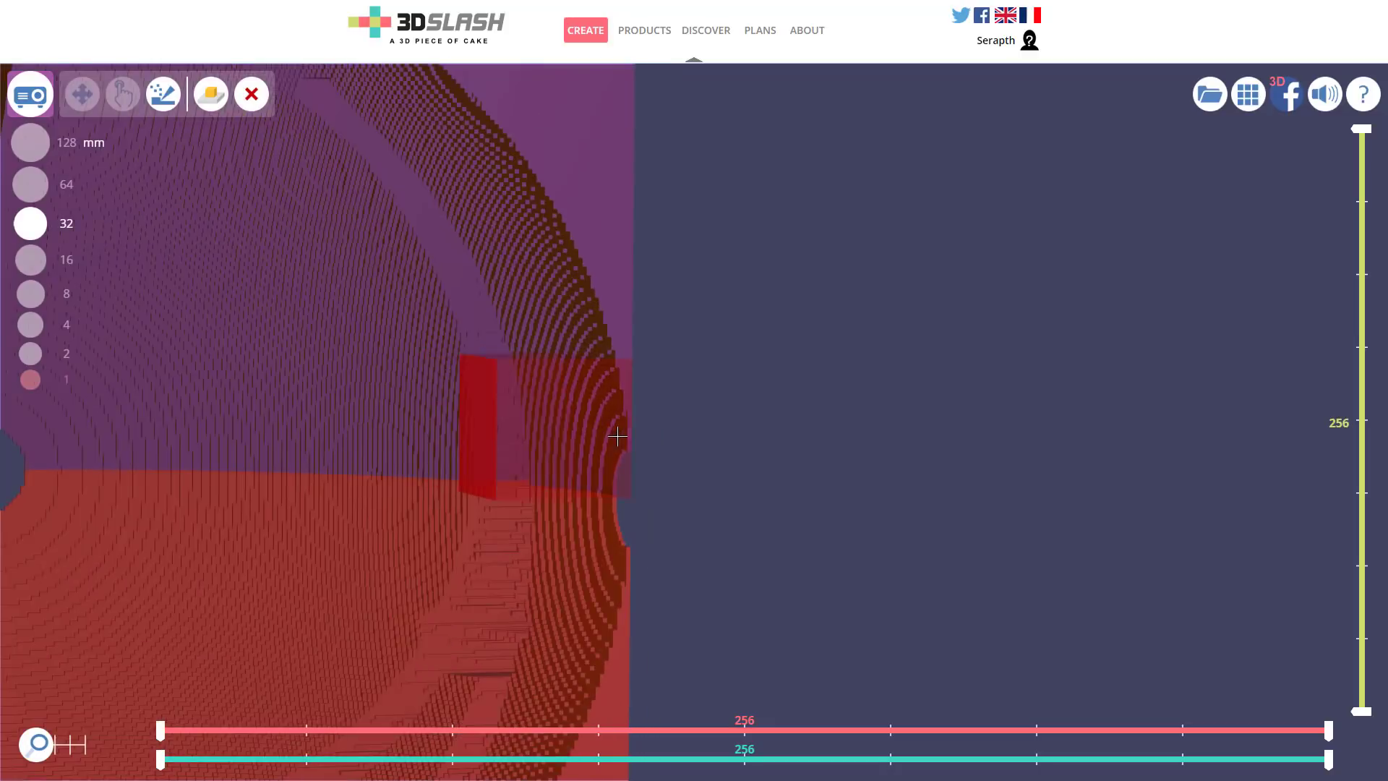
{"action": "right_click_drag", "start_coordinate": [600, 435], "coordinate": [399, 451]}
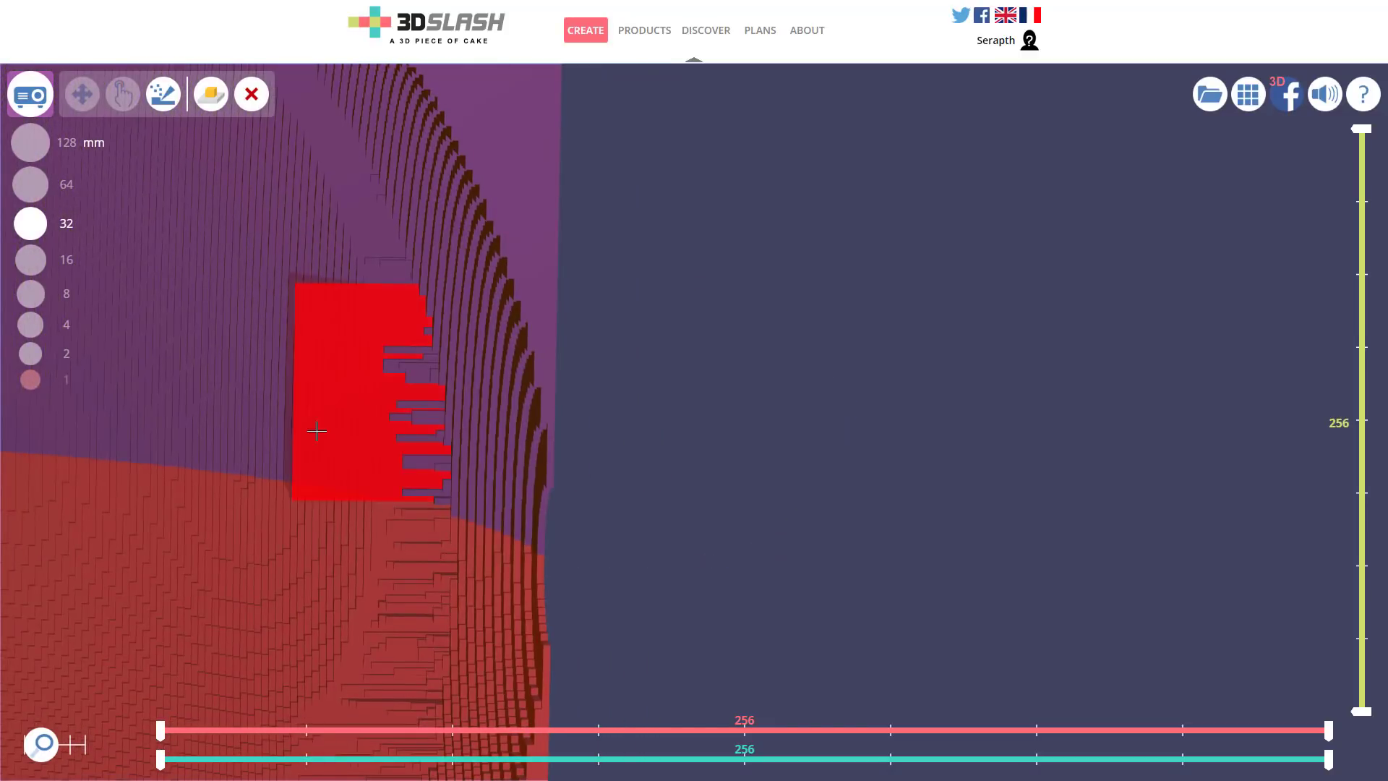
{"action": "right_click_drag", "start_coordinate": [316, 432], "coordinate": [824, 443]}
{"action": "scroll", "coordinate": [644, 439], "scroll_direction": "down", "scroll_amount": 2}
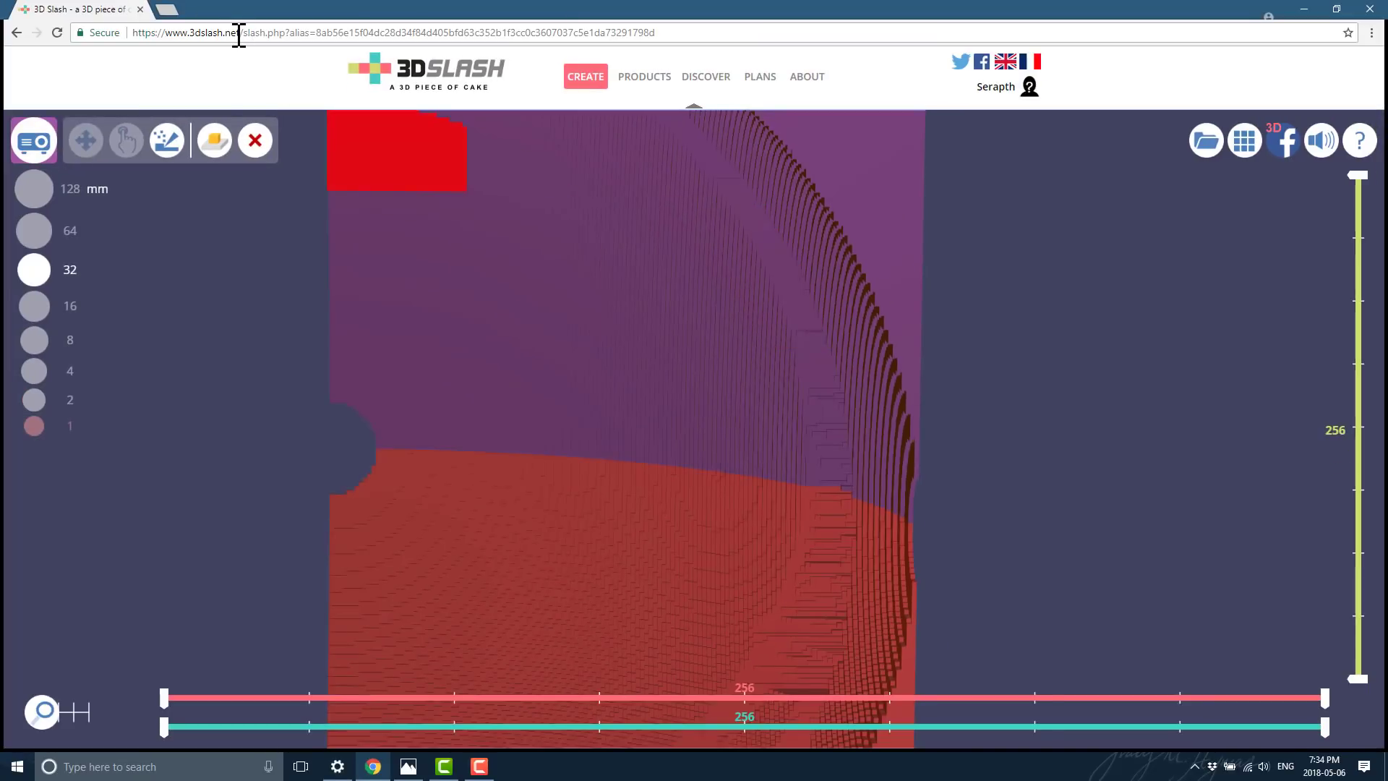
{"action": "left_click_drag", "start_coordinate": [241, 32], "coordinate": [151, 34]}
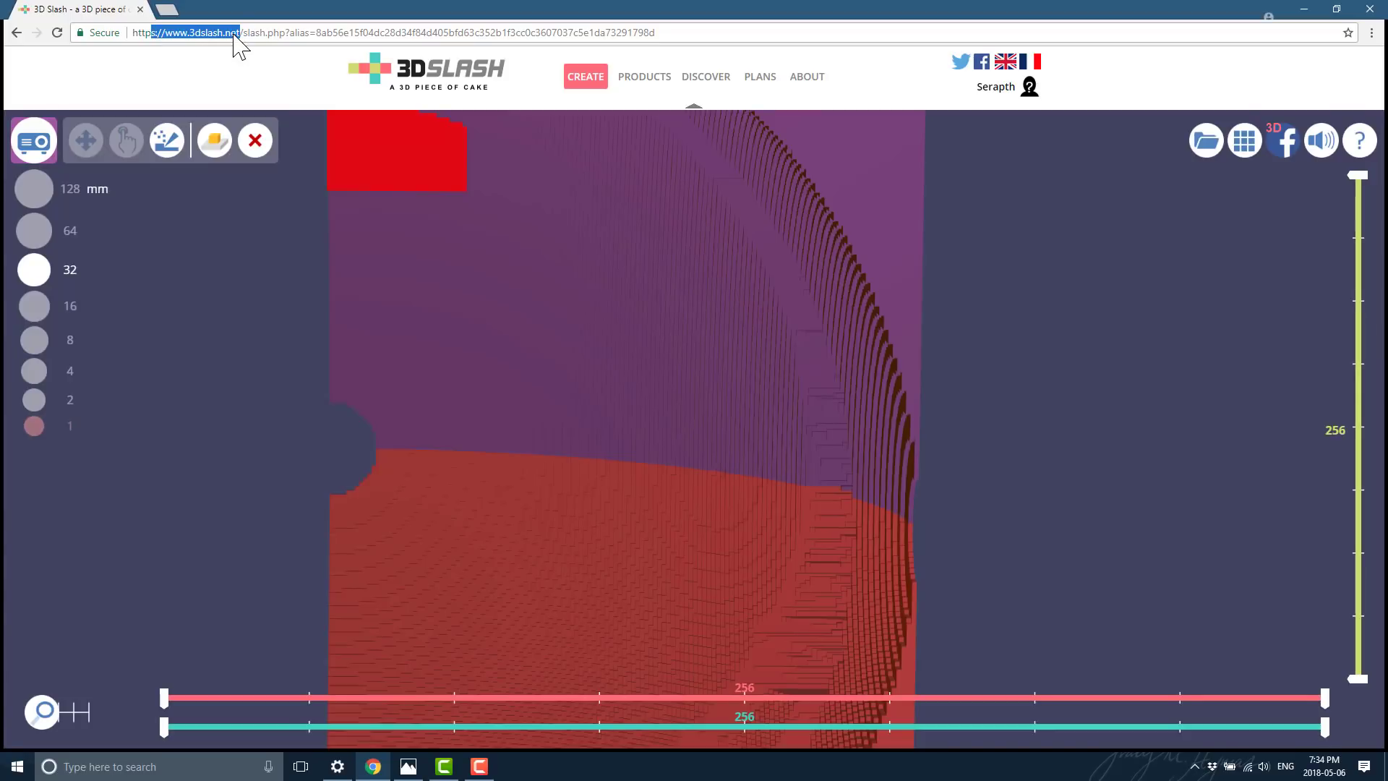